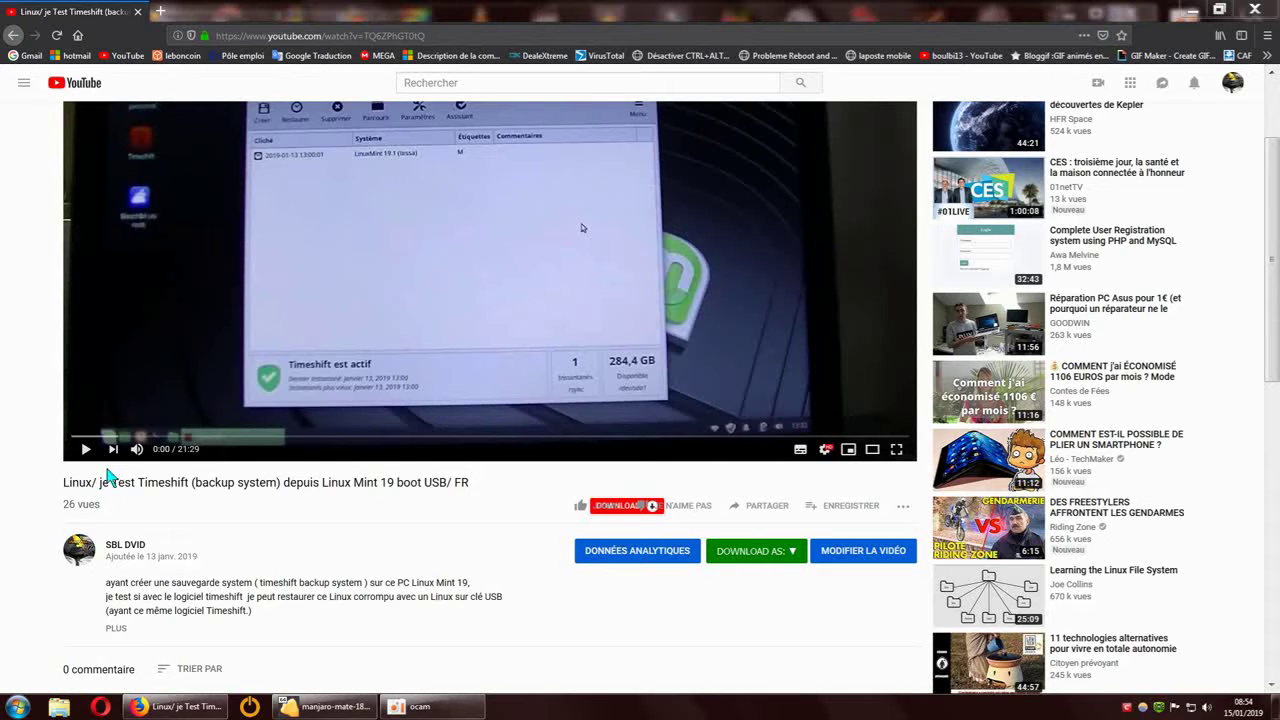
Step: Look over the YouTube page of the Timeshift backup video, including its title and description
drag(1273, 340, 1273, 284)
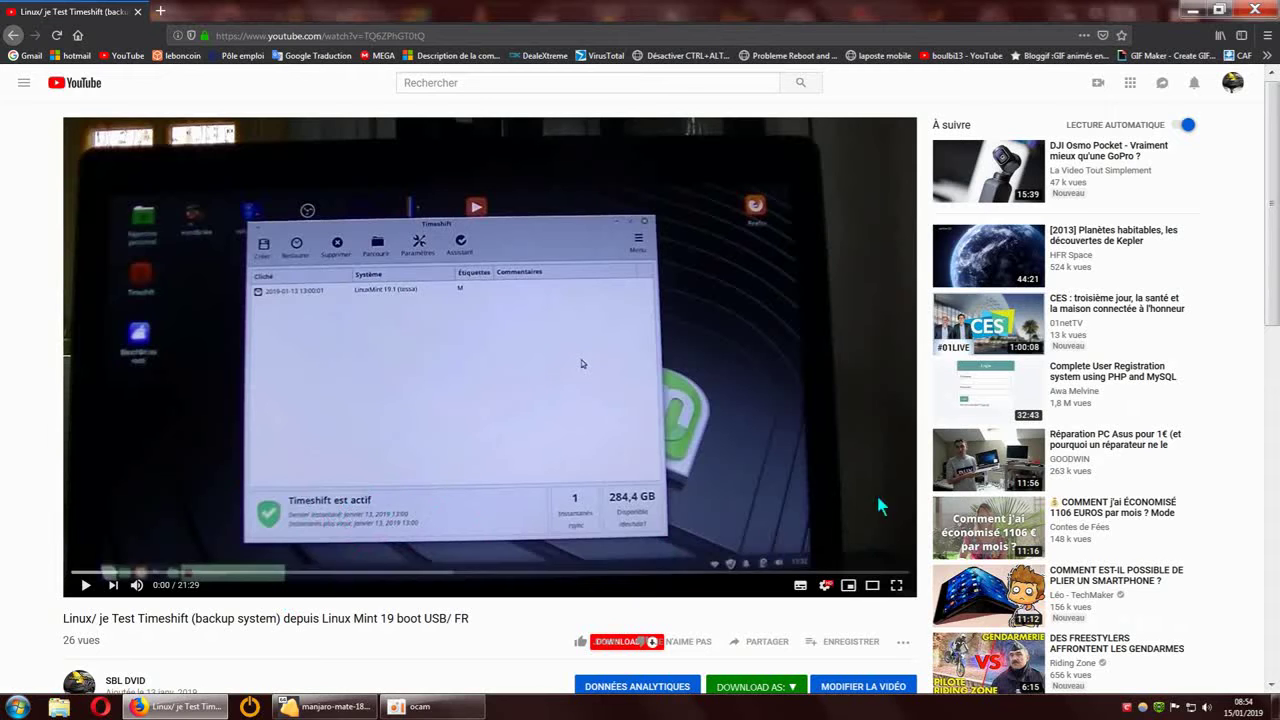
drag(1274, 323, 1276, 357)
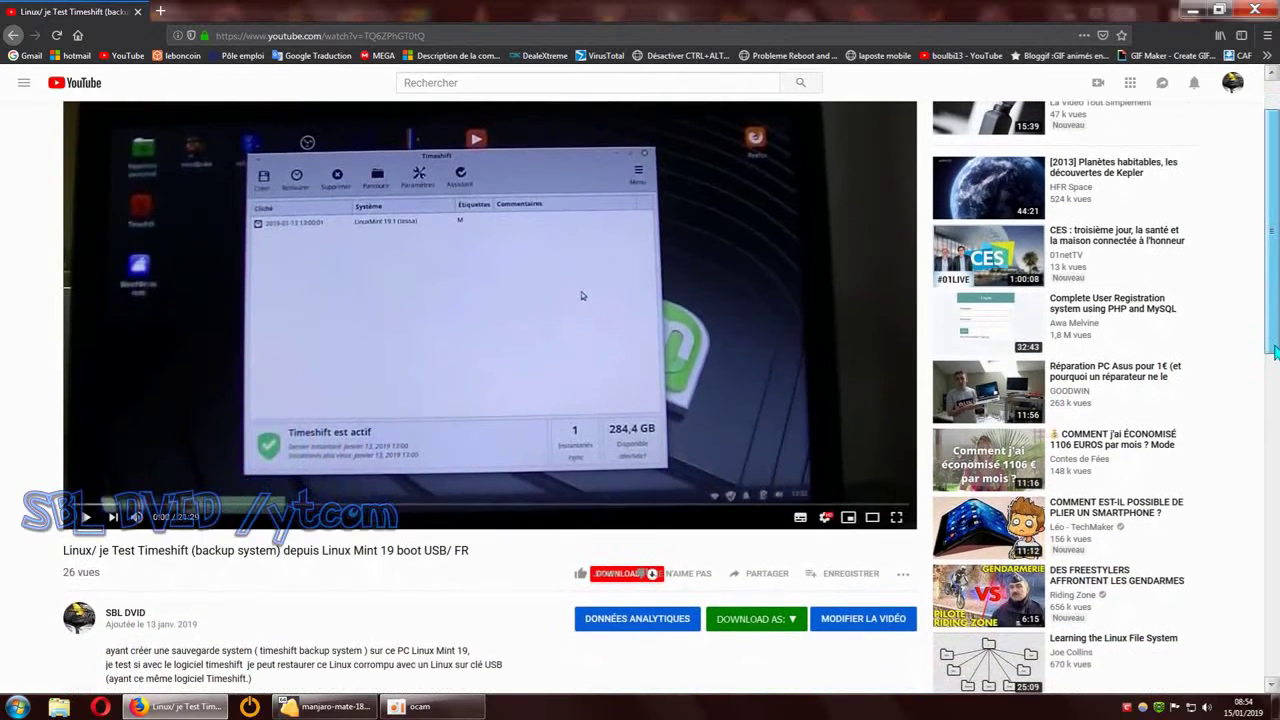
drag(1276, 357, 1276, 333)
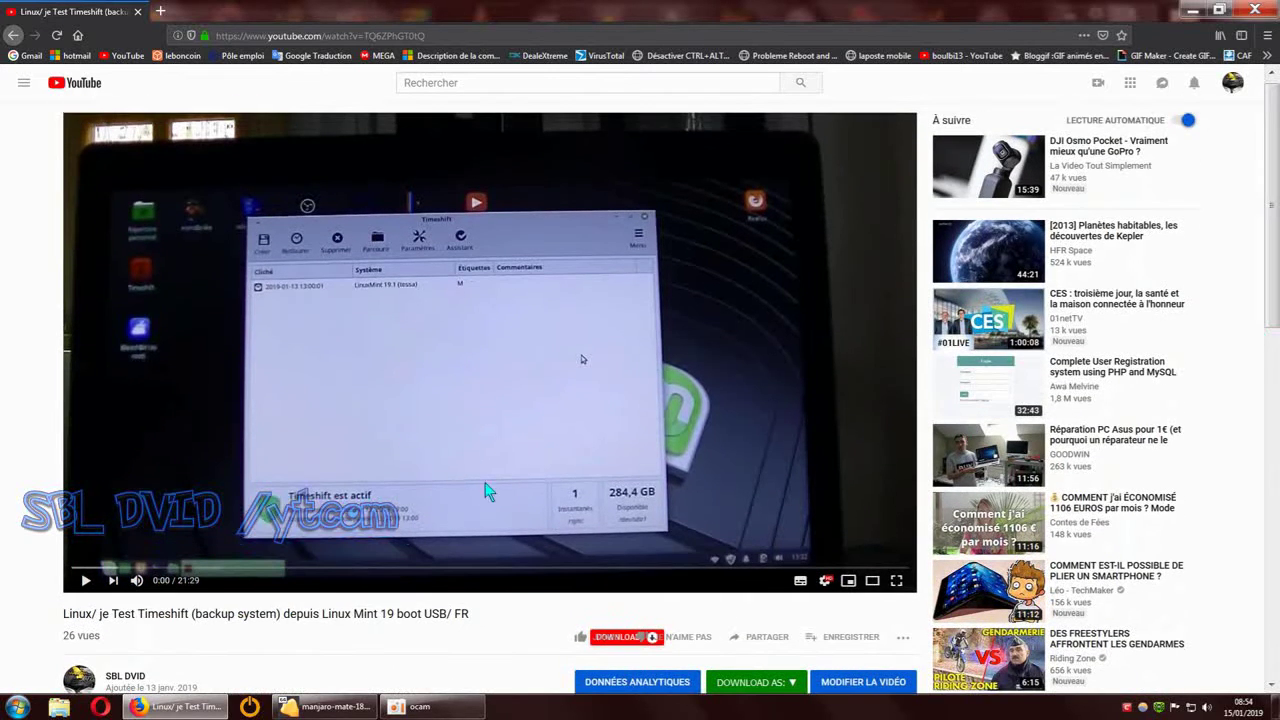
drag(65, 614, 503, 622)
click(517, 618)
scroll(503, 618, down, 1)
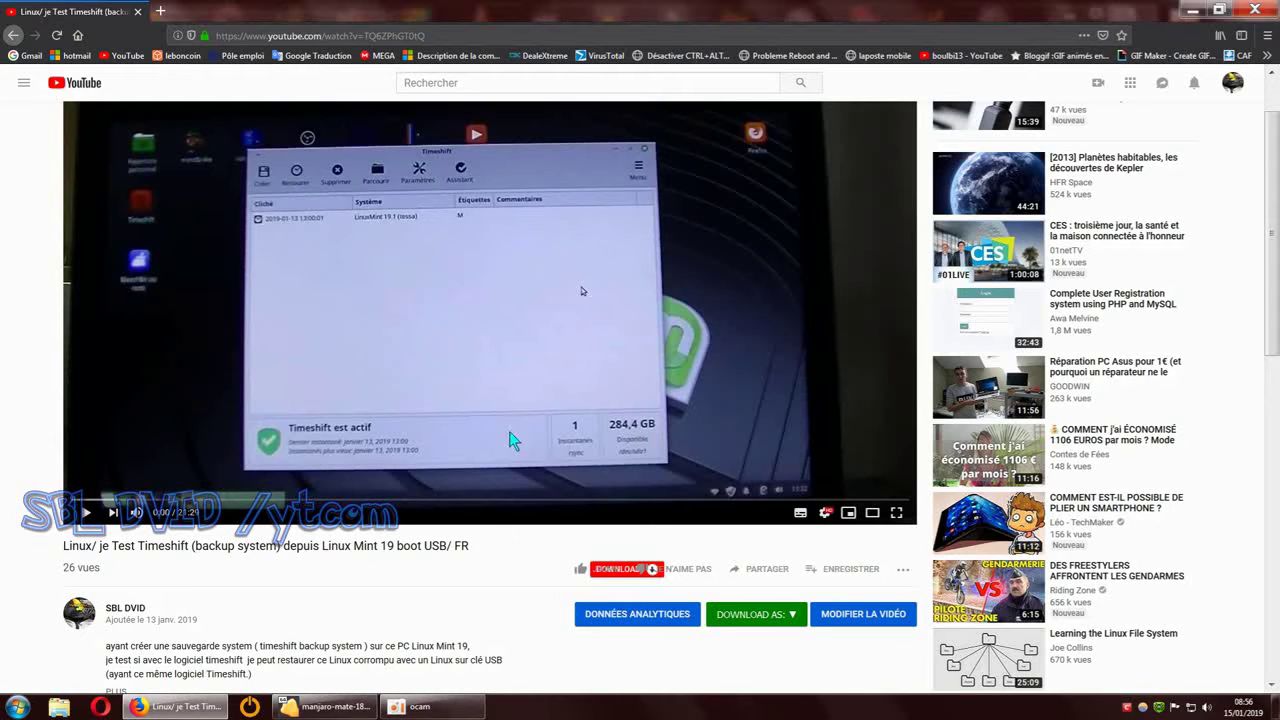
Step: Switch to the Manjaro virtual machine in VirtualBox and finish Timeshift's setup wizard with the RSYNC snapshot type
click(1192, 11)
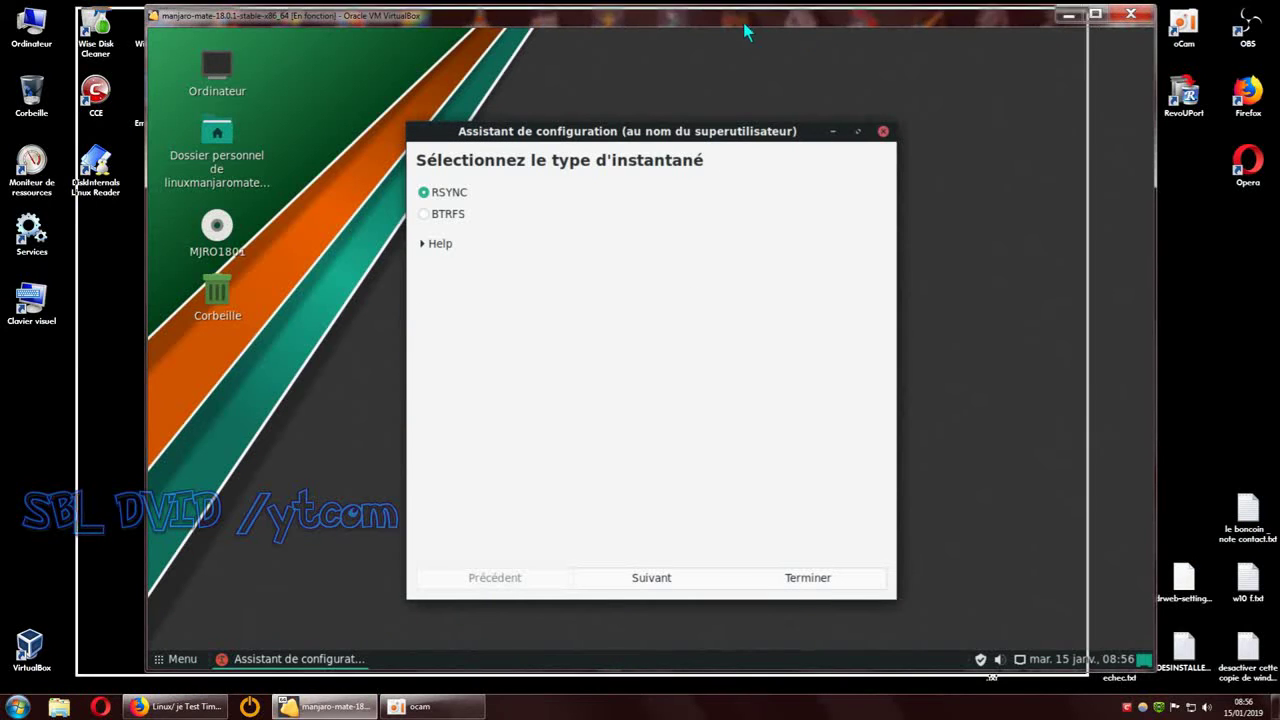
drag(817, 24, 865, 27)
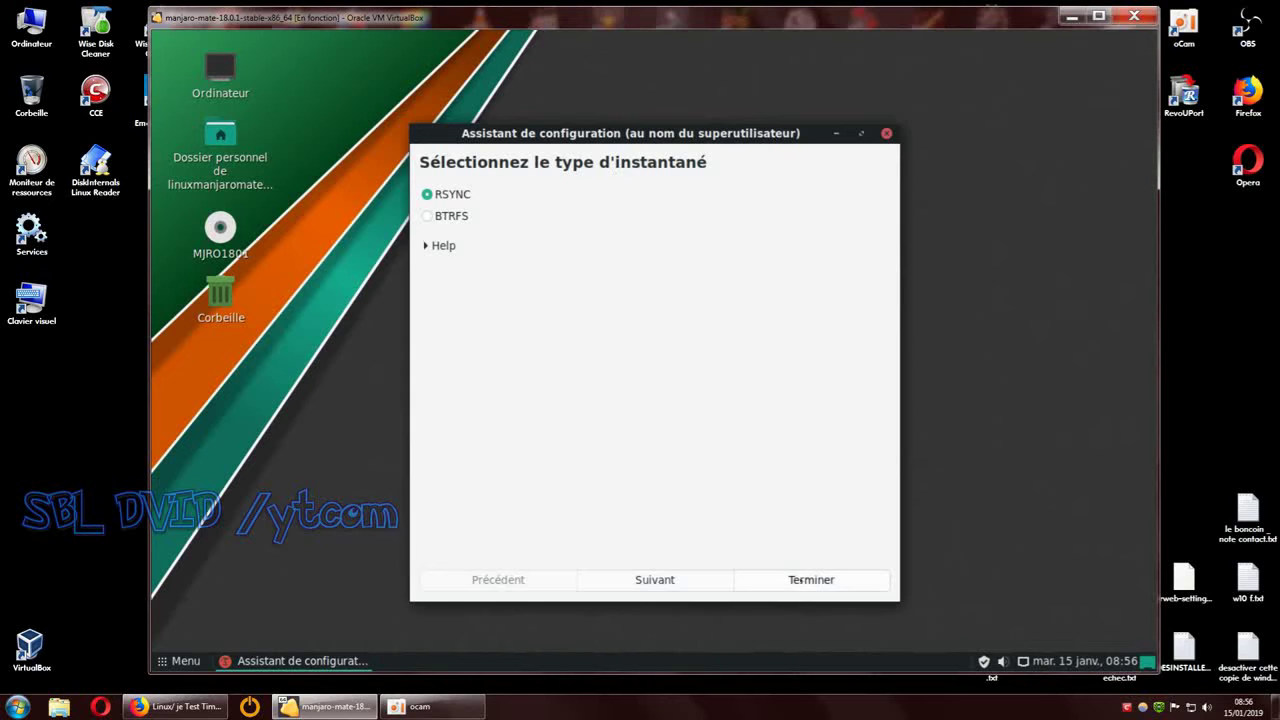
click(808, 579)
drag(748, 111, 757, 74)
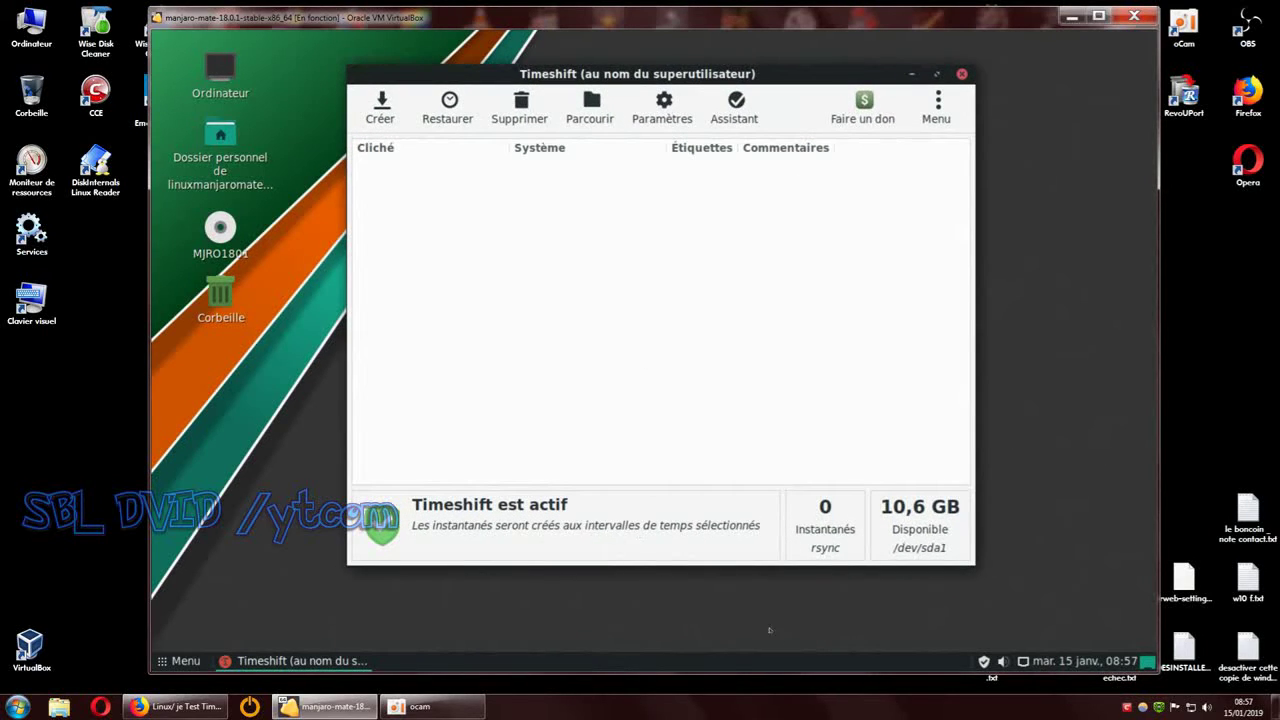
drag(782, 85, 762, 83)
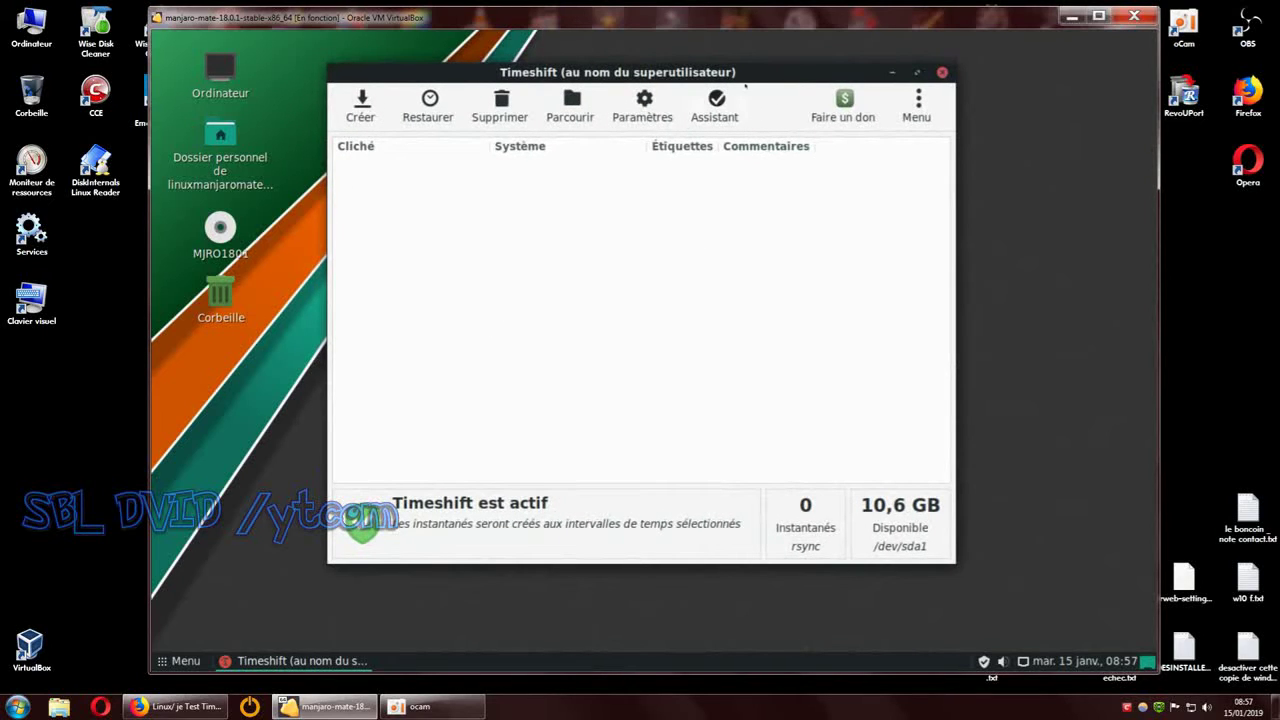
drag(770, 70, 756, 66)
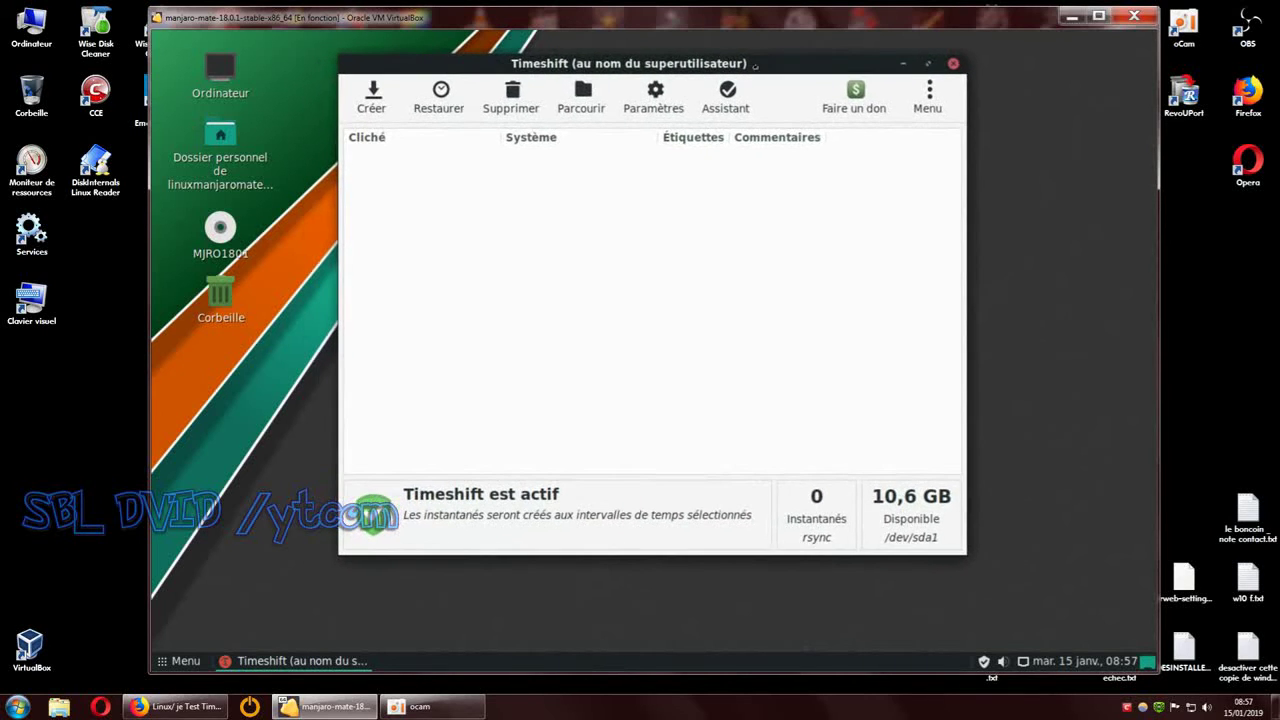
Step: In Timeshift's schedule settings, enable monthly snapshots with 1 kept and disable daily snapshots
click(655, 97)
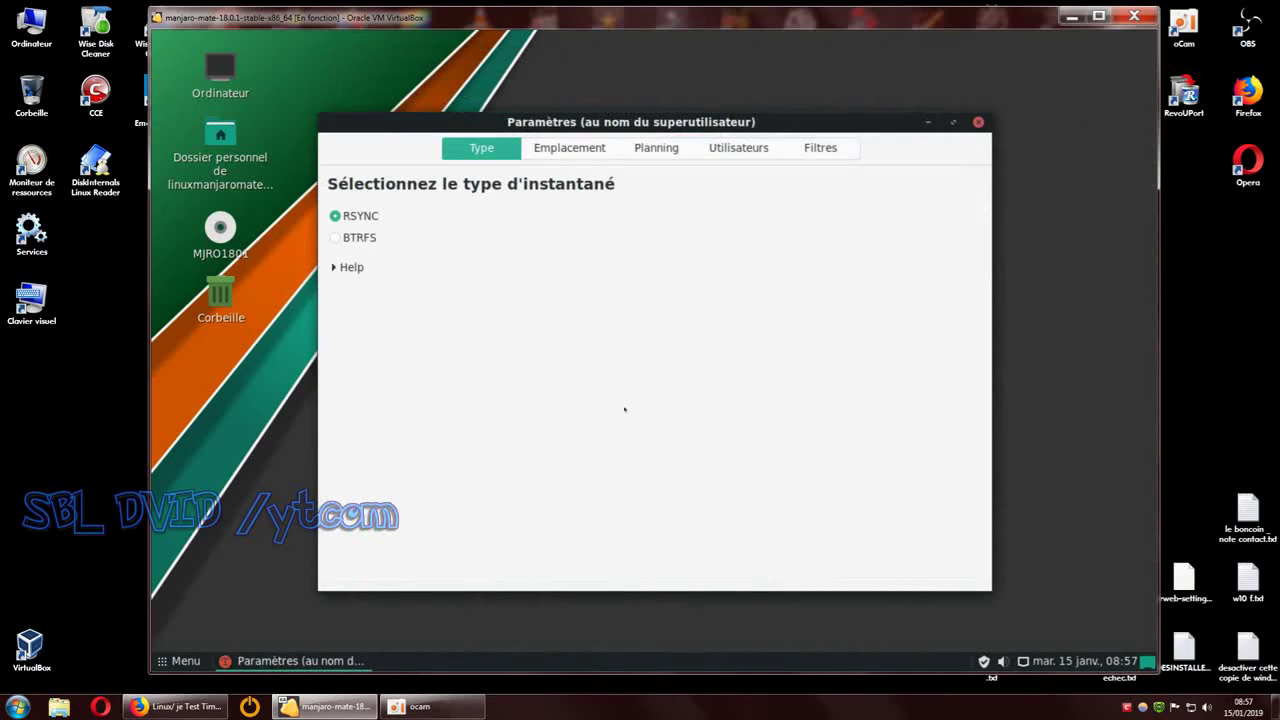
click(656, 148)
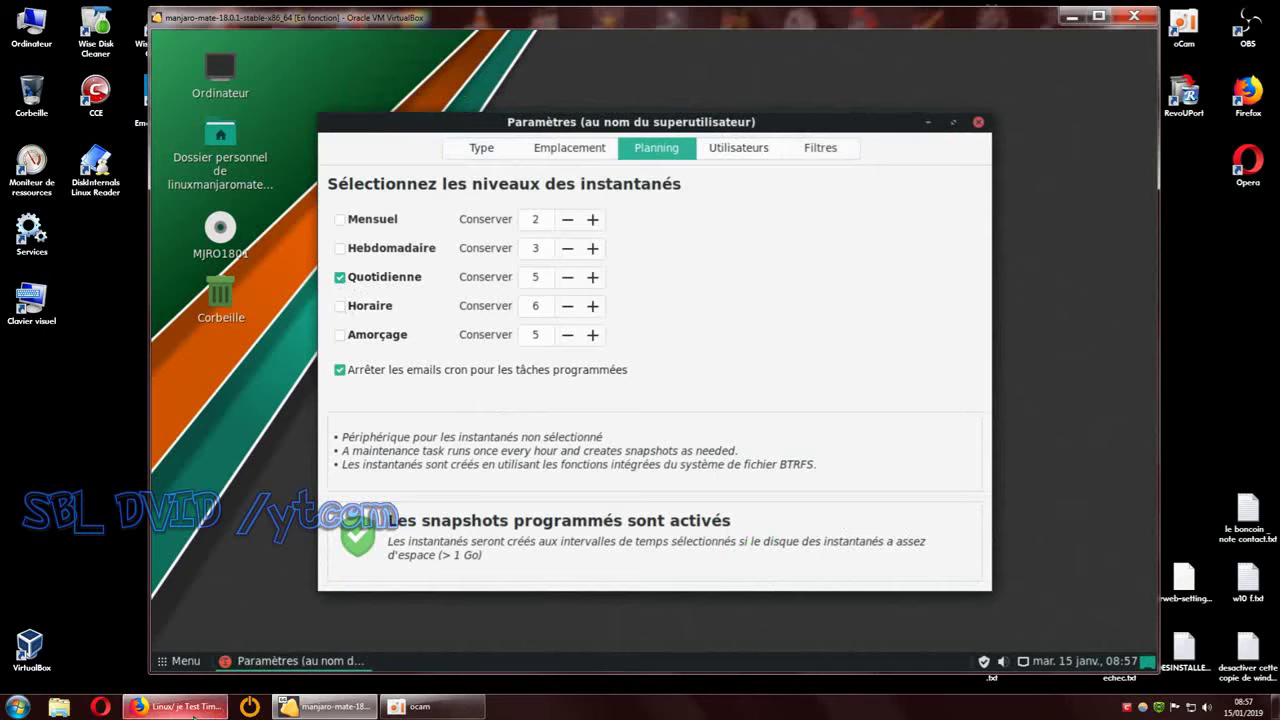
click(175, 706)
click(1191, 10)
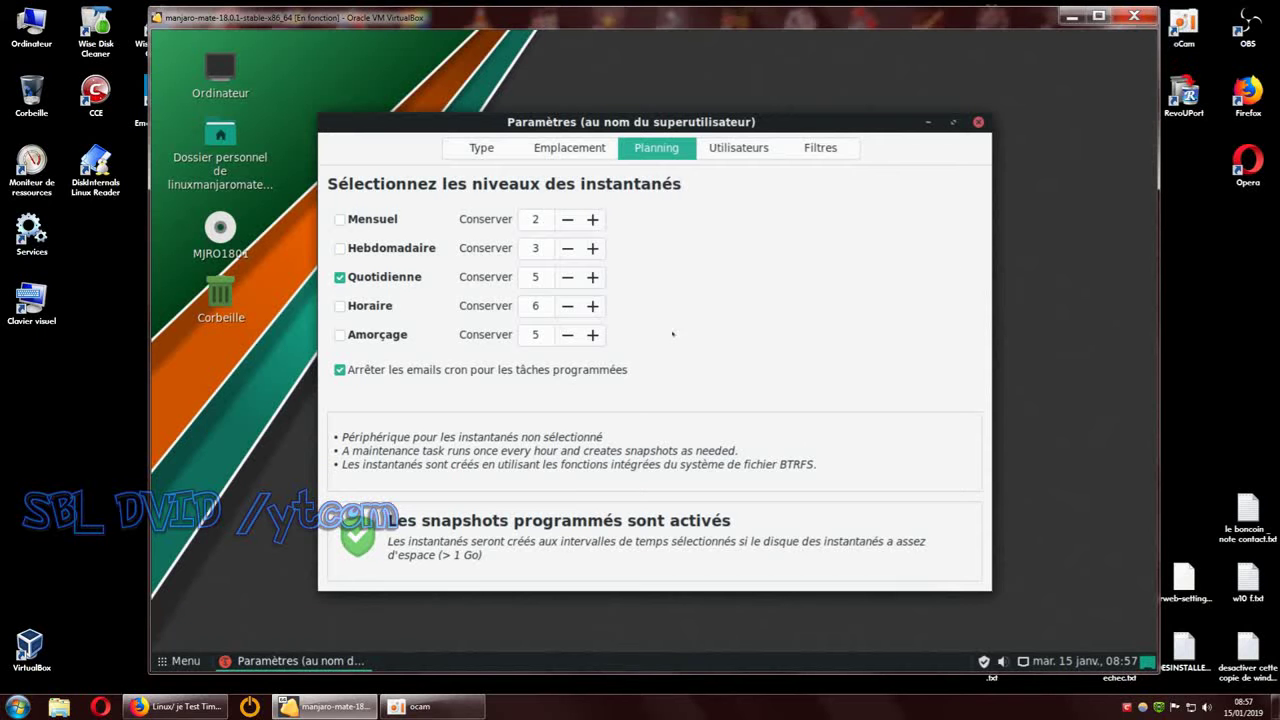
click(340, 220)
click(385, 277)
key(Tab)
text(2)
key(BackSpace)
text(1)
double_click(541, 221)
drag(787, 127, 810, 102)
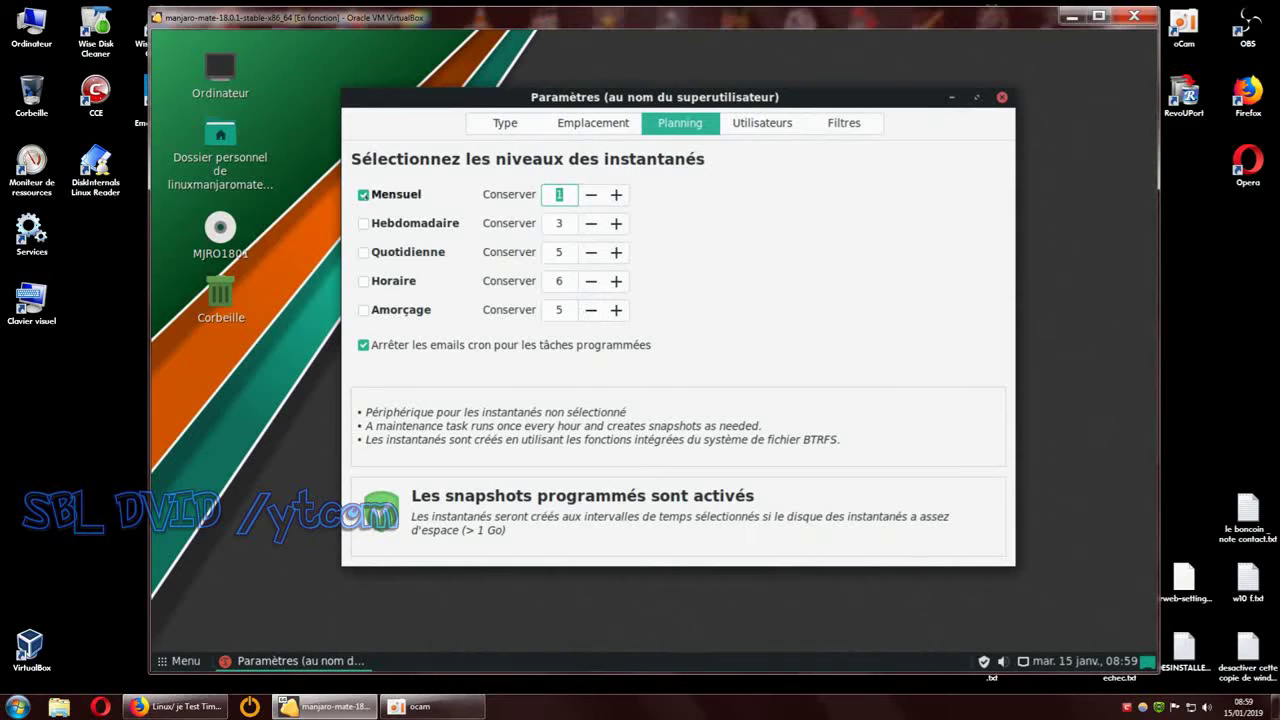
Step: Disable the monthly snapshots, save the settings by closing them, and recheck the schedule
click(365, 194)
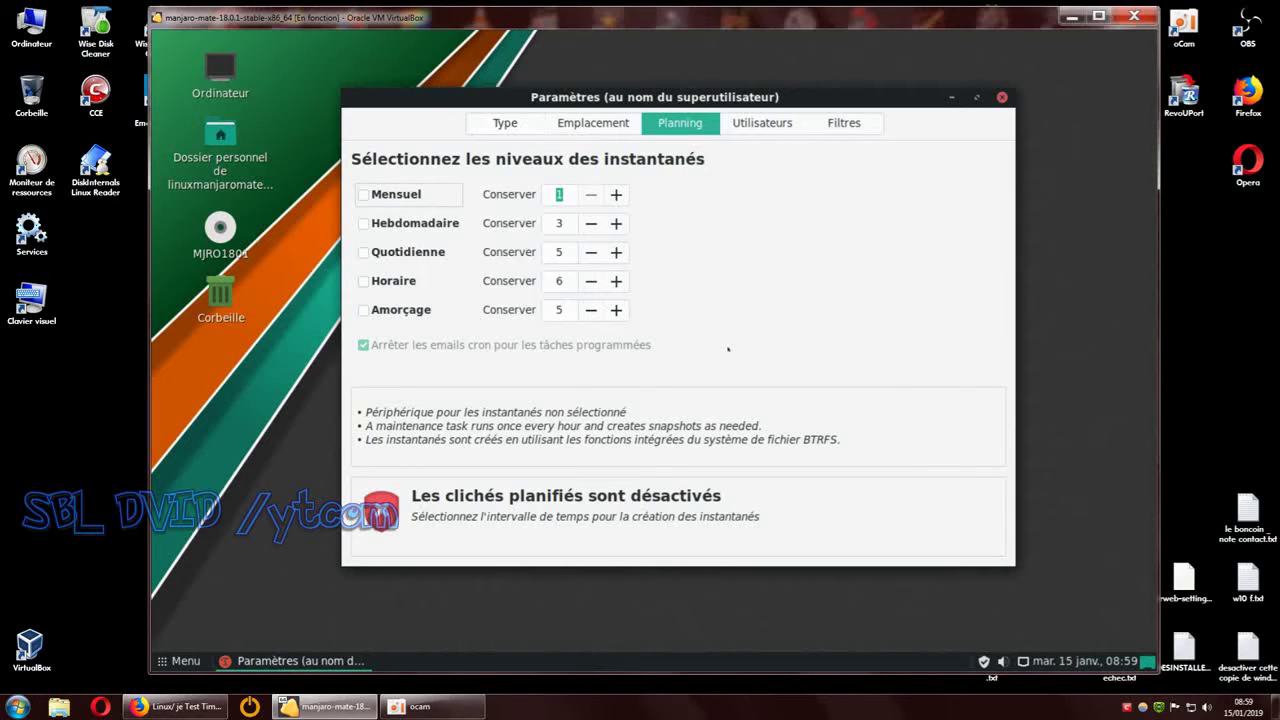
click(1001, 97)
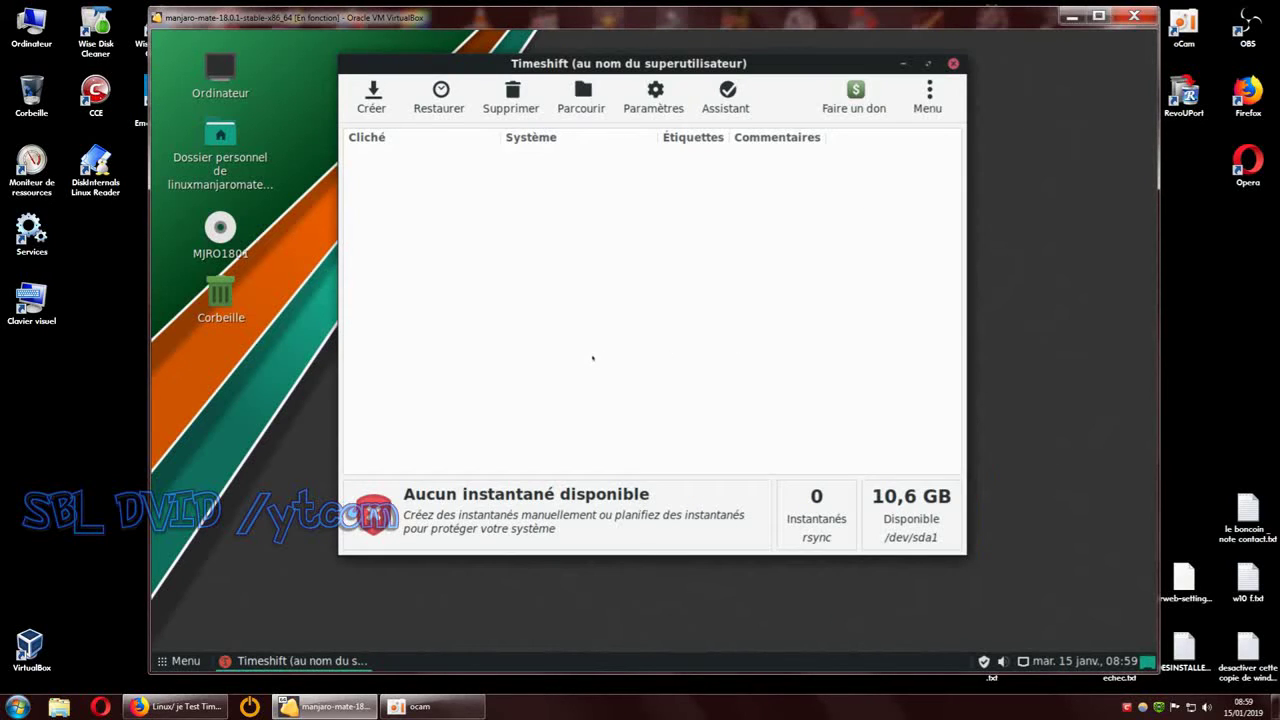
click(651, 105)
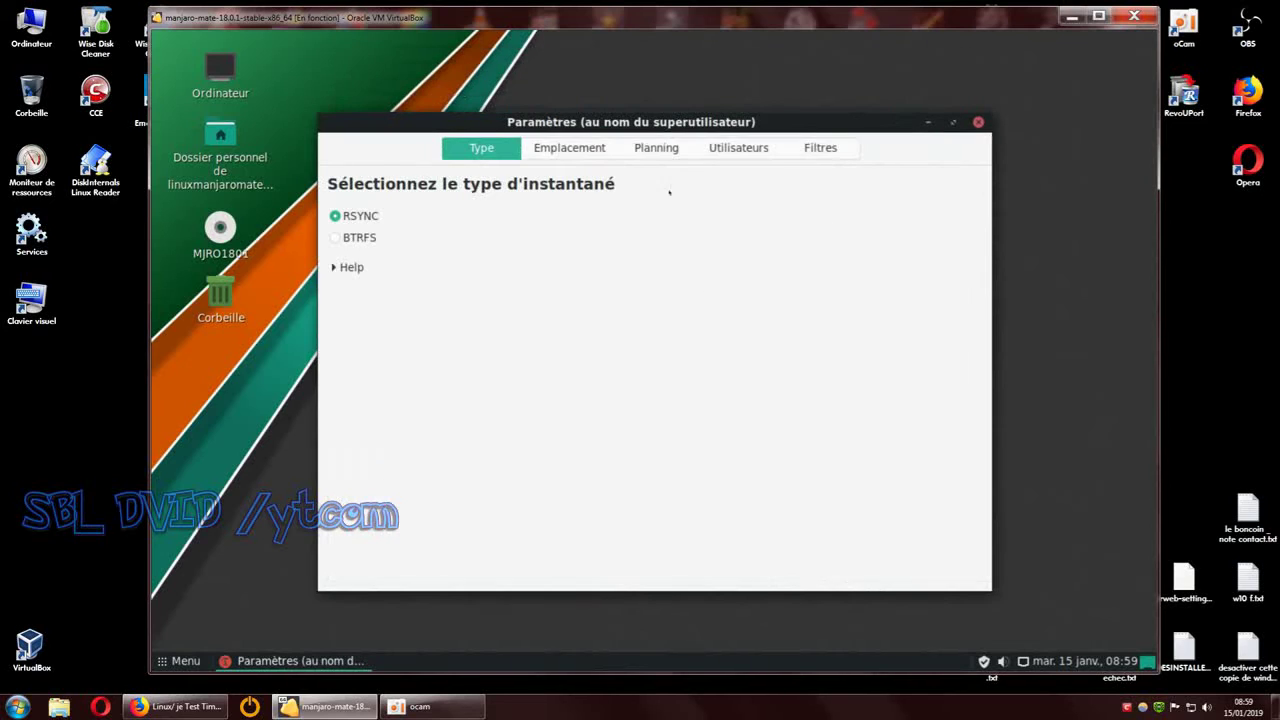
click(656, 148)
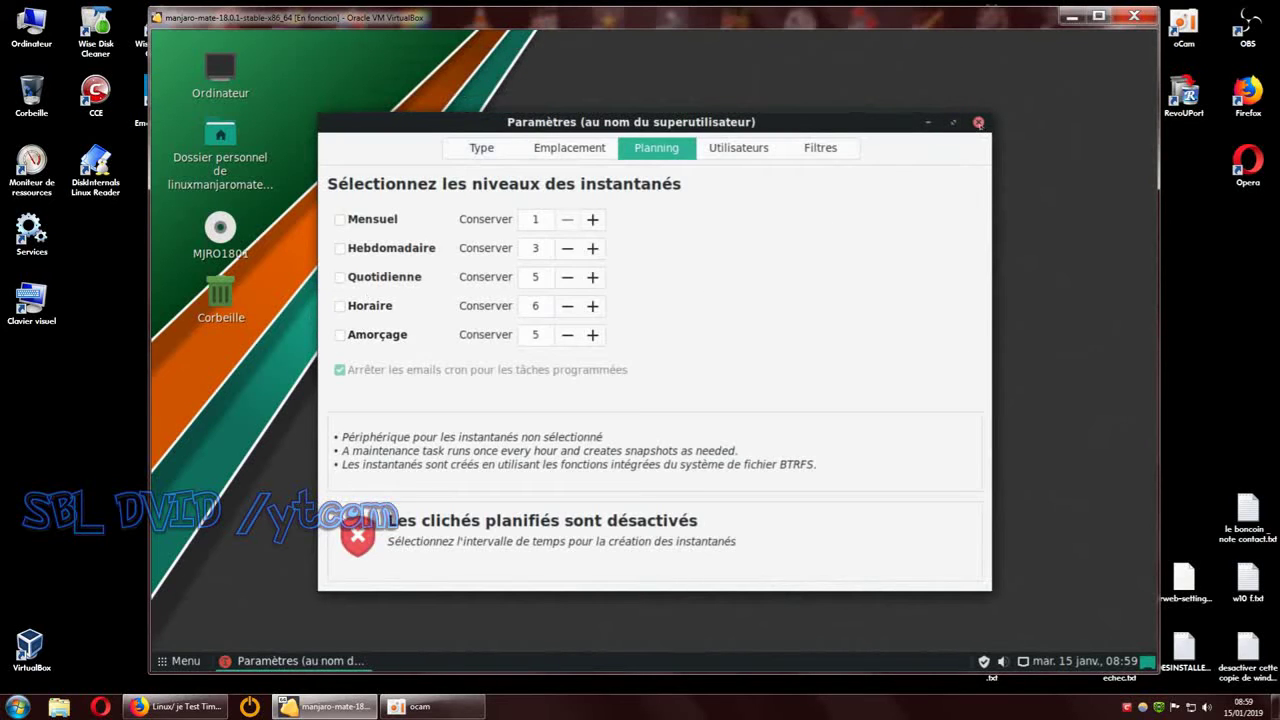
click(978, 122)
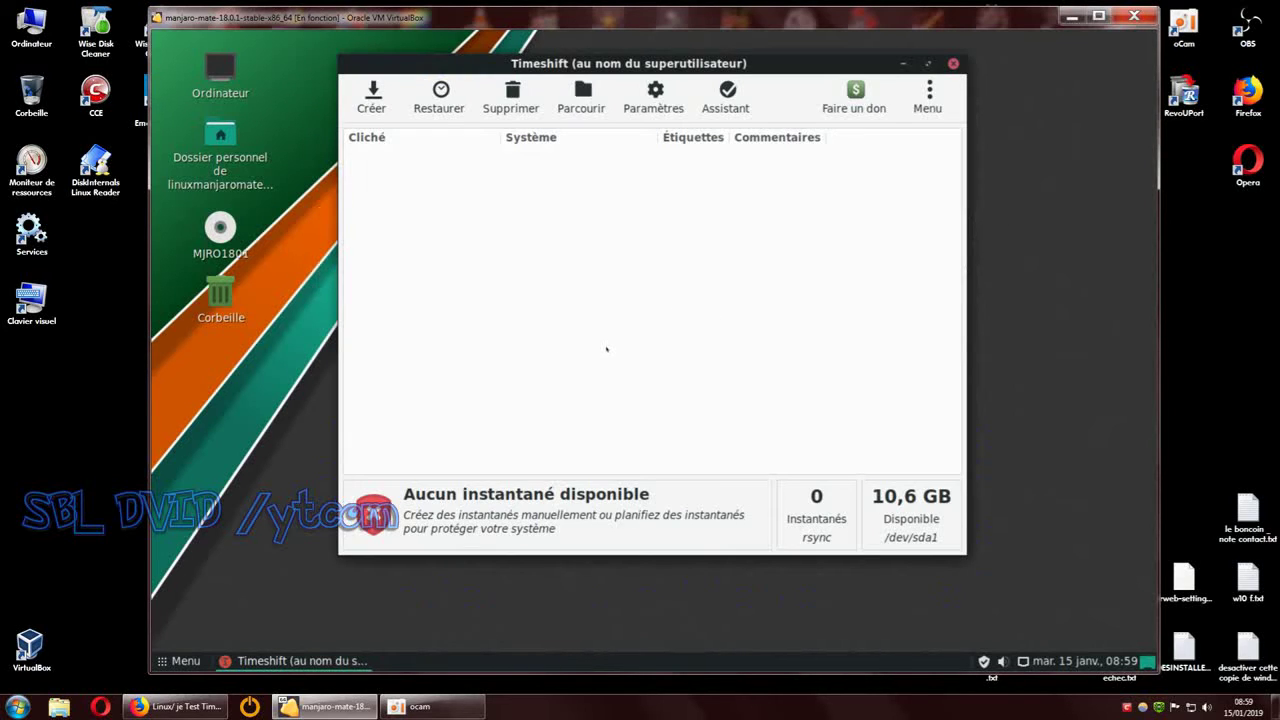
Step: Create a manual Timeshift snapshot of the Manjaro system
mouse_move(830, 25)
mouse_down()
mouse_move(810, 25)
mouse_move(842, 20)
mouse_up()
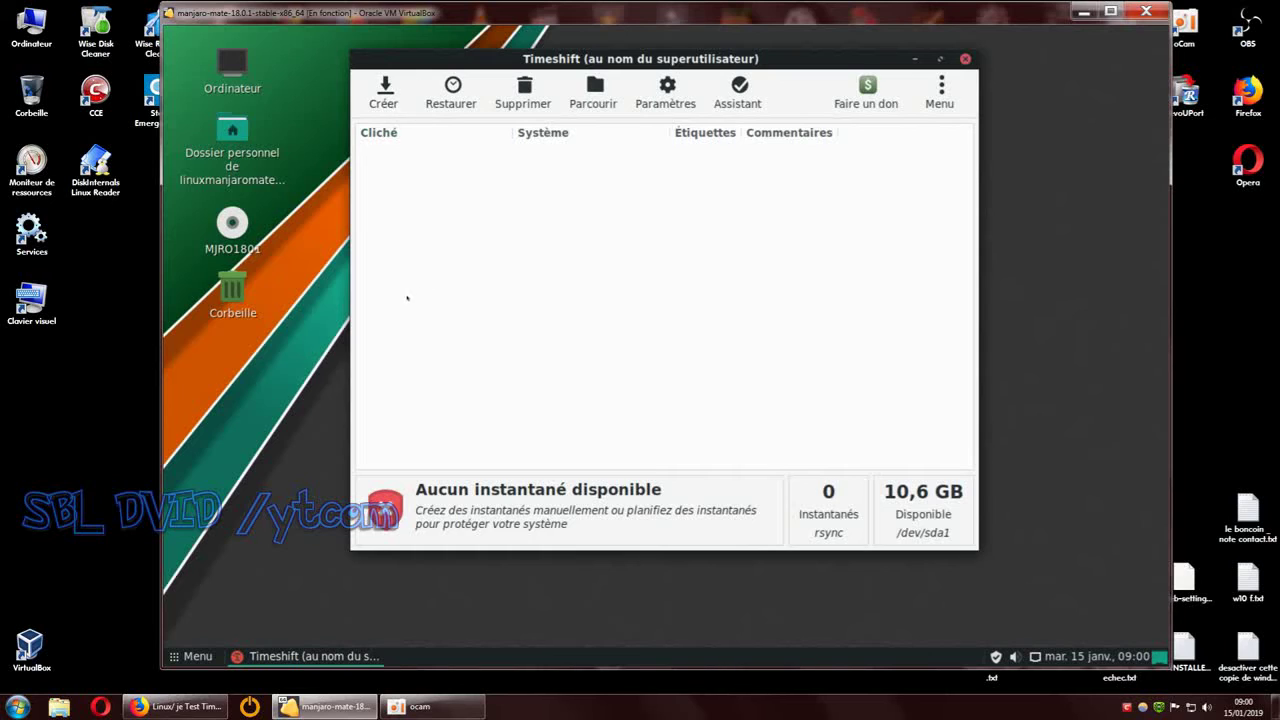
click(383, 90)
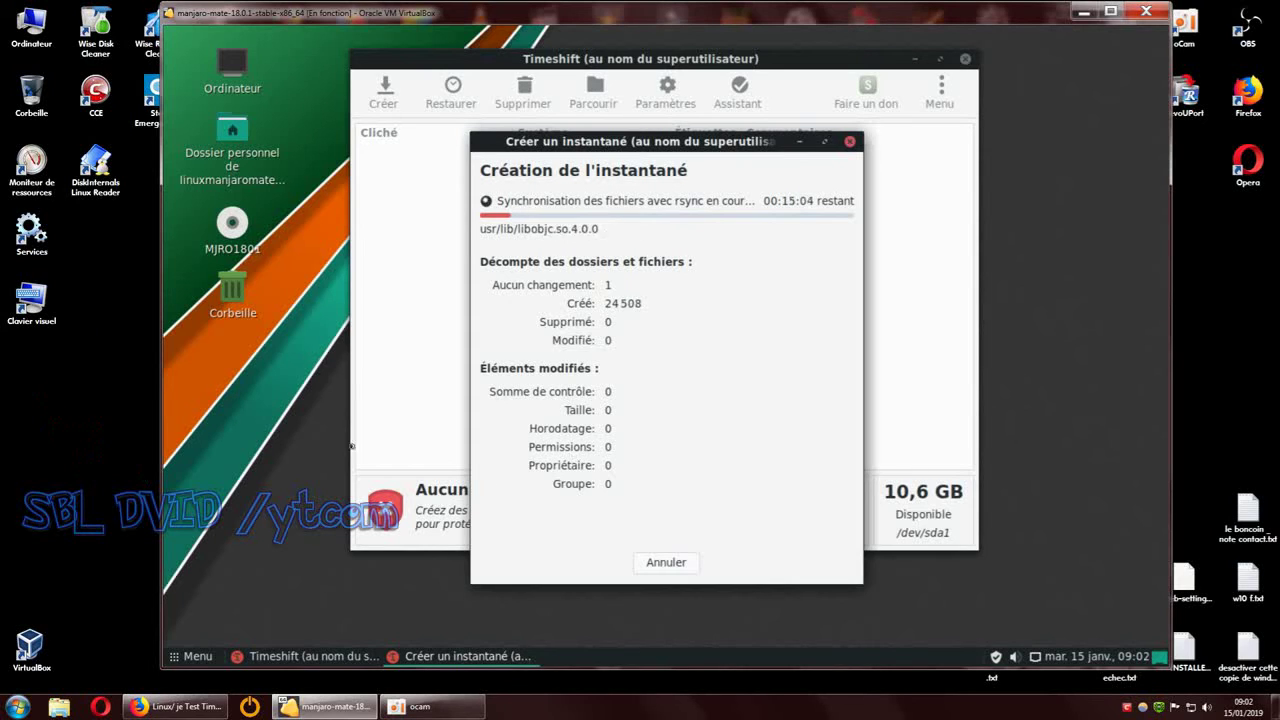
click(1083, 11)
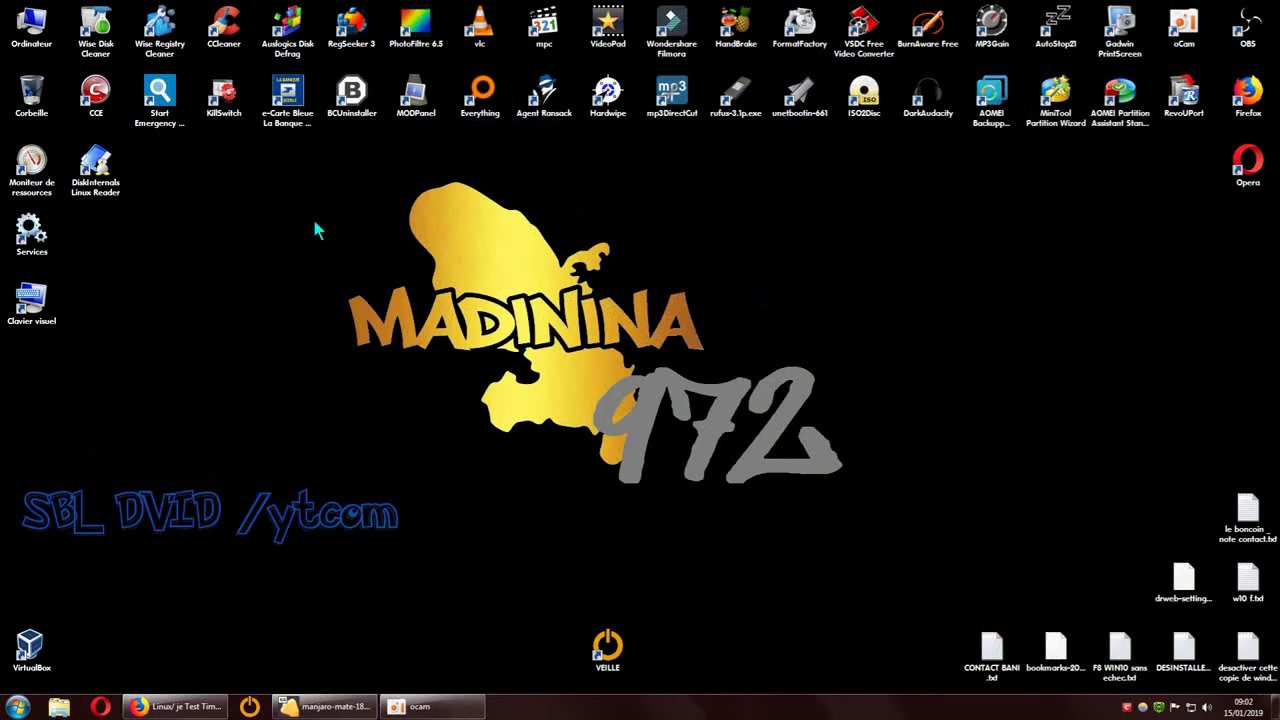
click(205, 708)
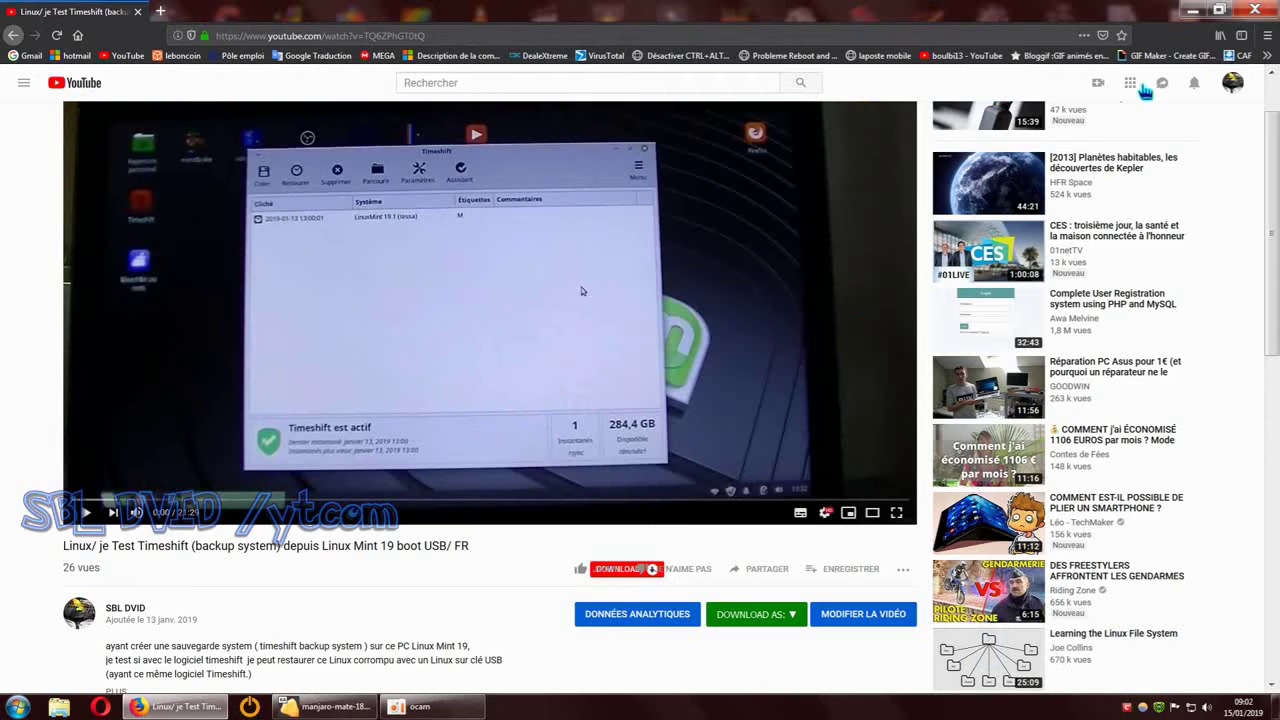
click(1190, 10)
click(327, 706)
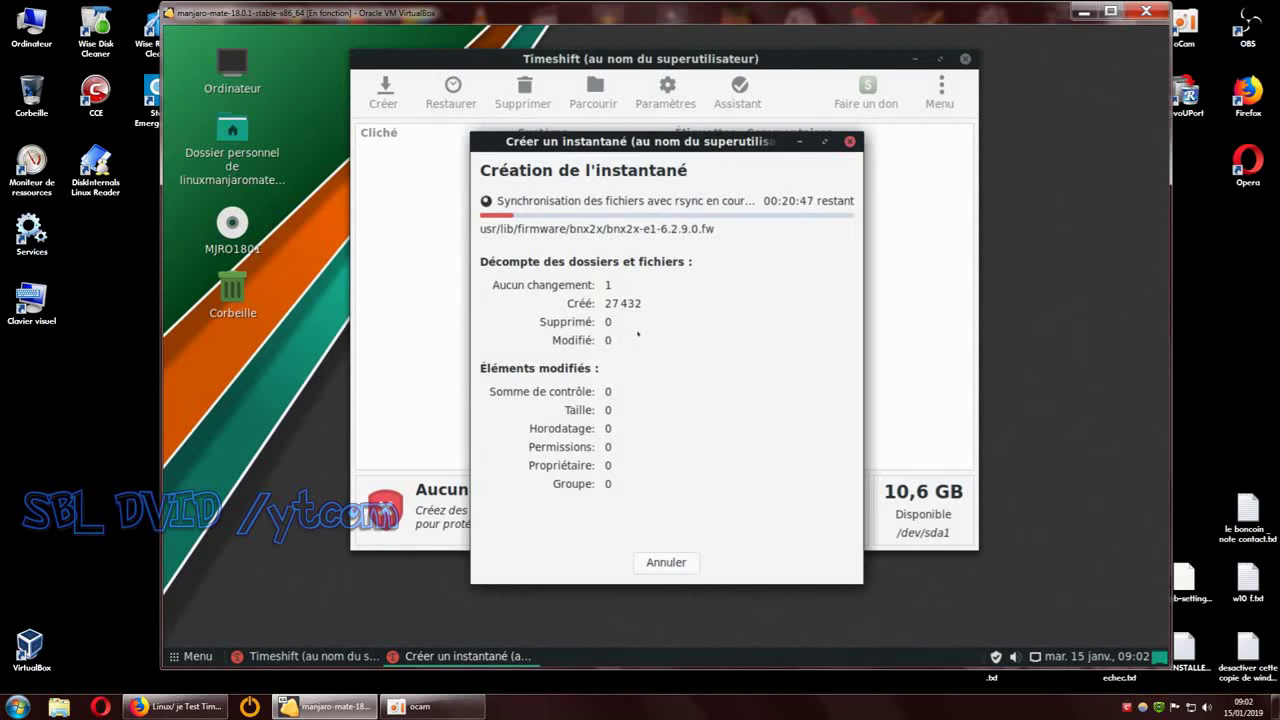
drag(695, 146, 956, 137)
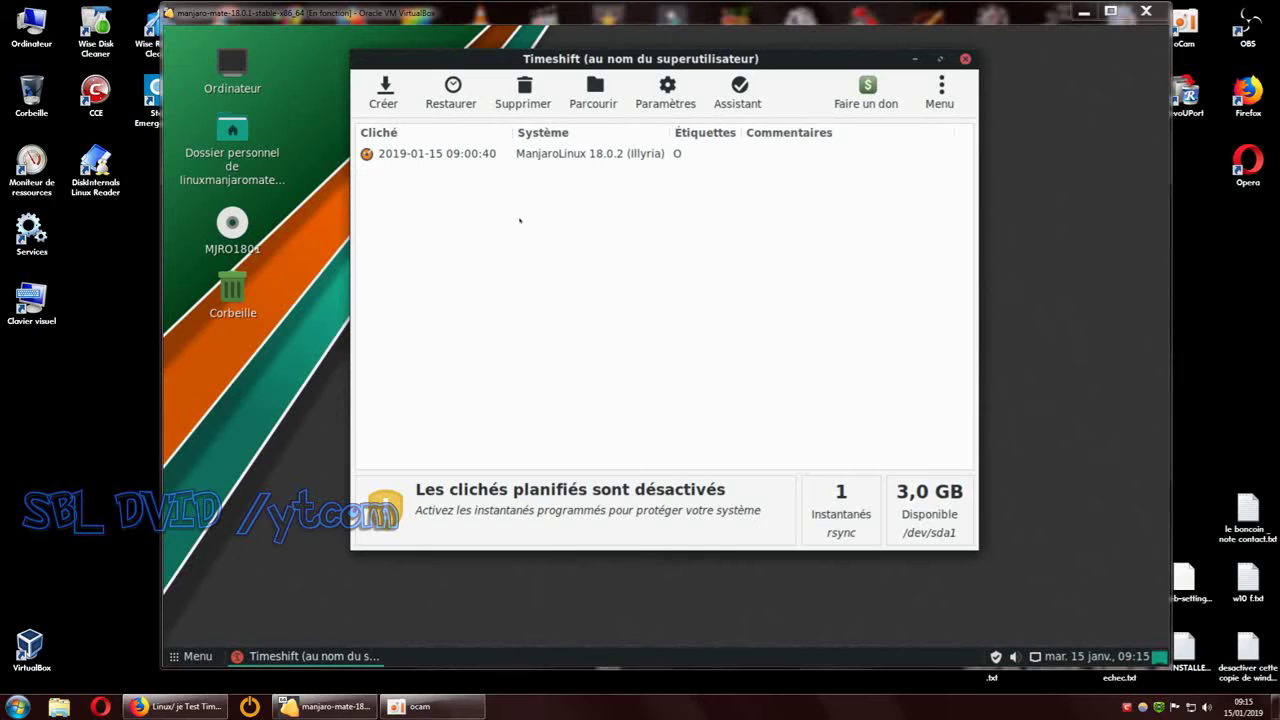
key(Down)
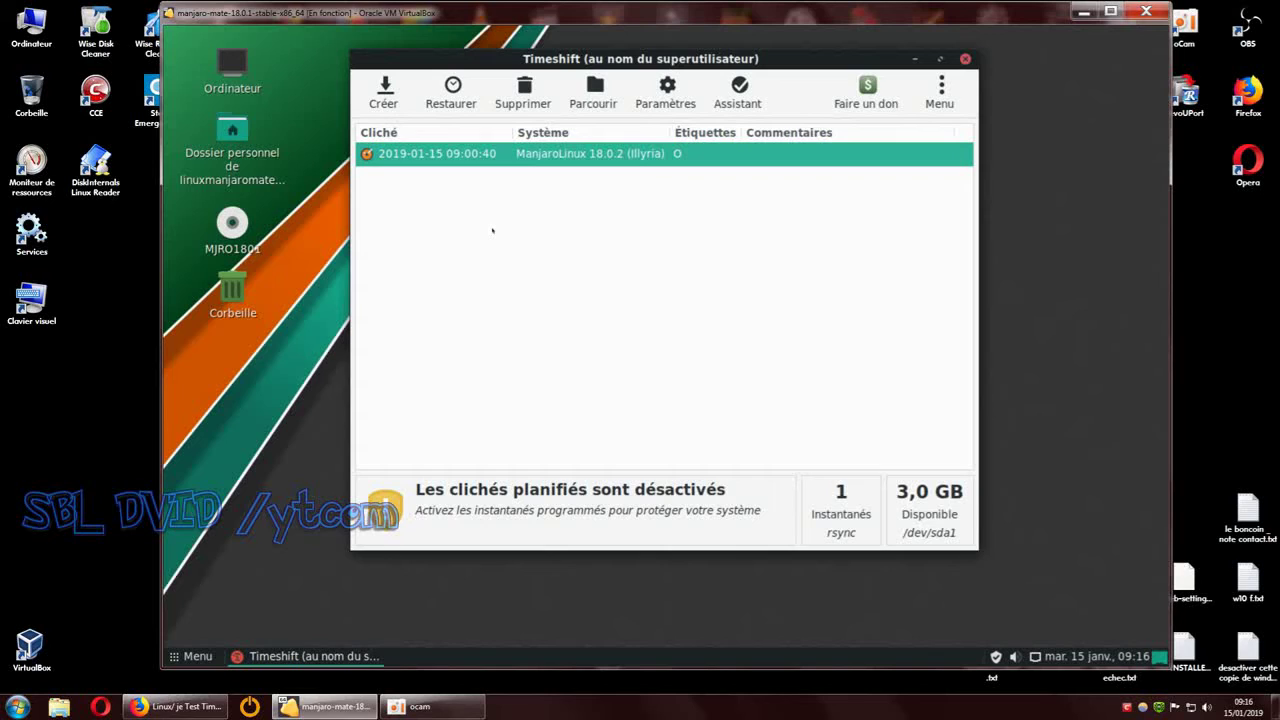
right_click(477, 154)
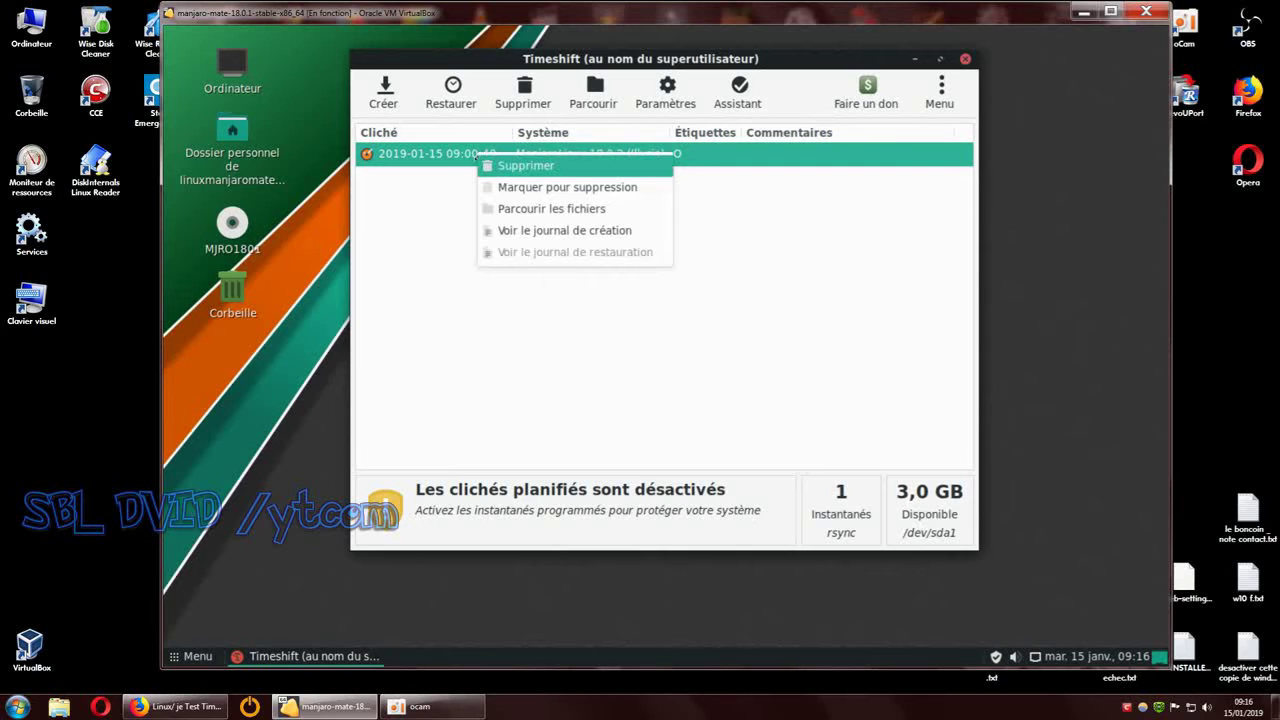
click(462, 155)
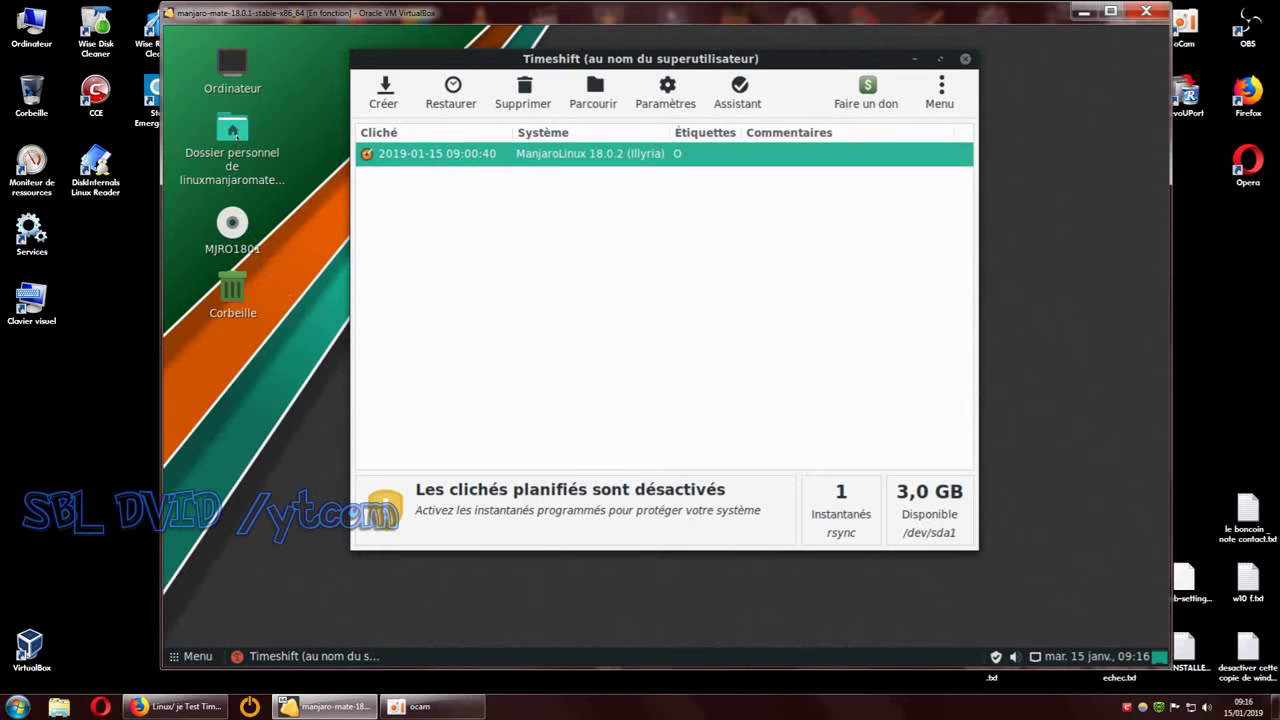
Step: Open the root of the file system in an enlarged file manager window, inspect the timeshift folder and return to the root
click(237, 137)
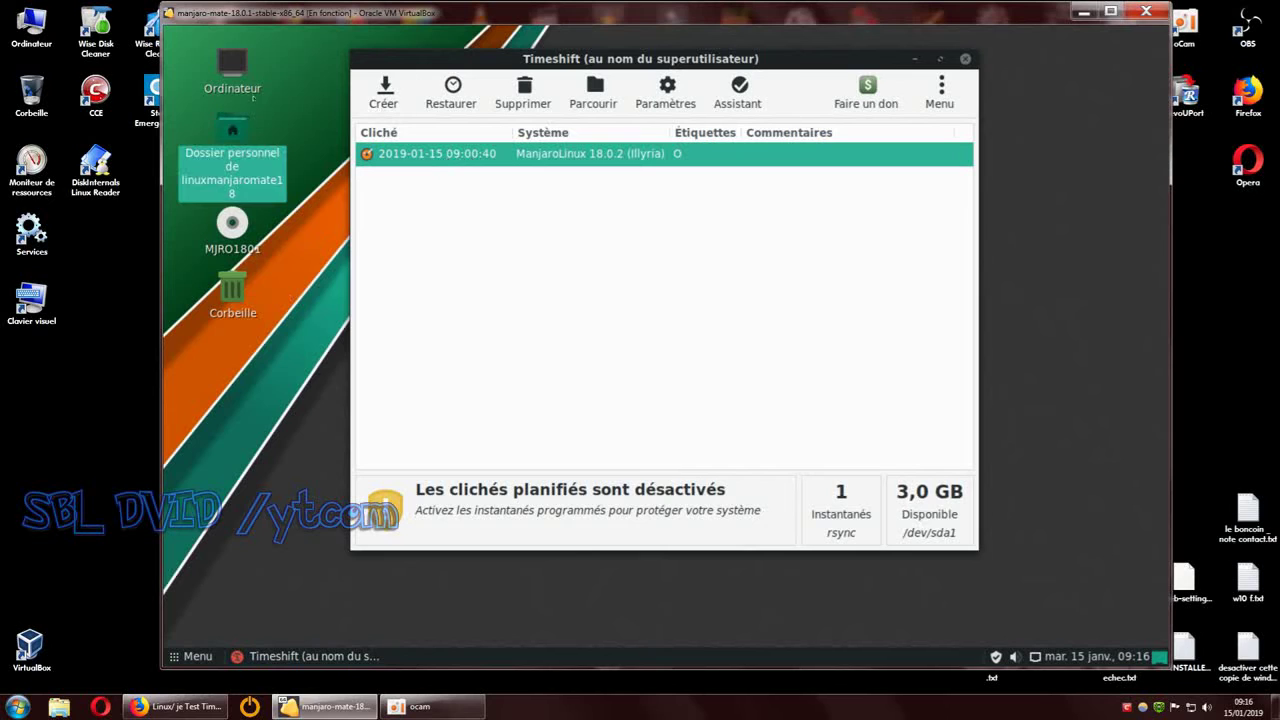
click(240, 72)
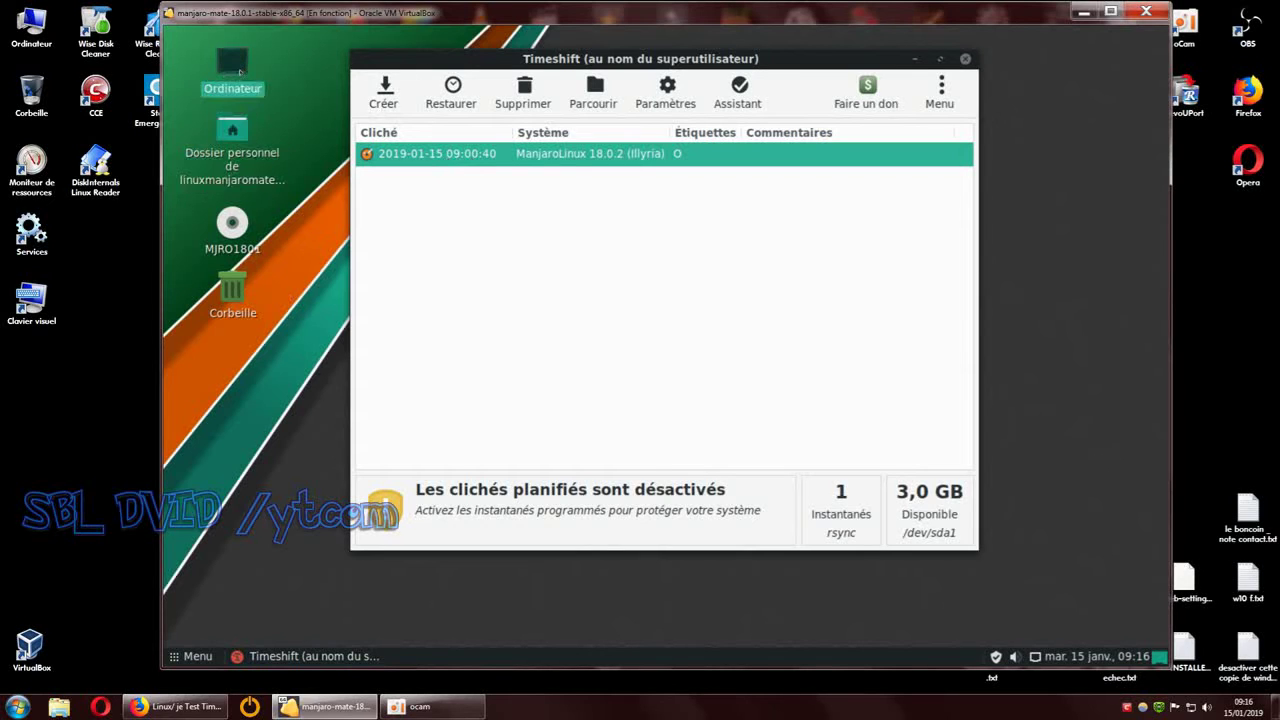
double_click(240, 72)
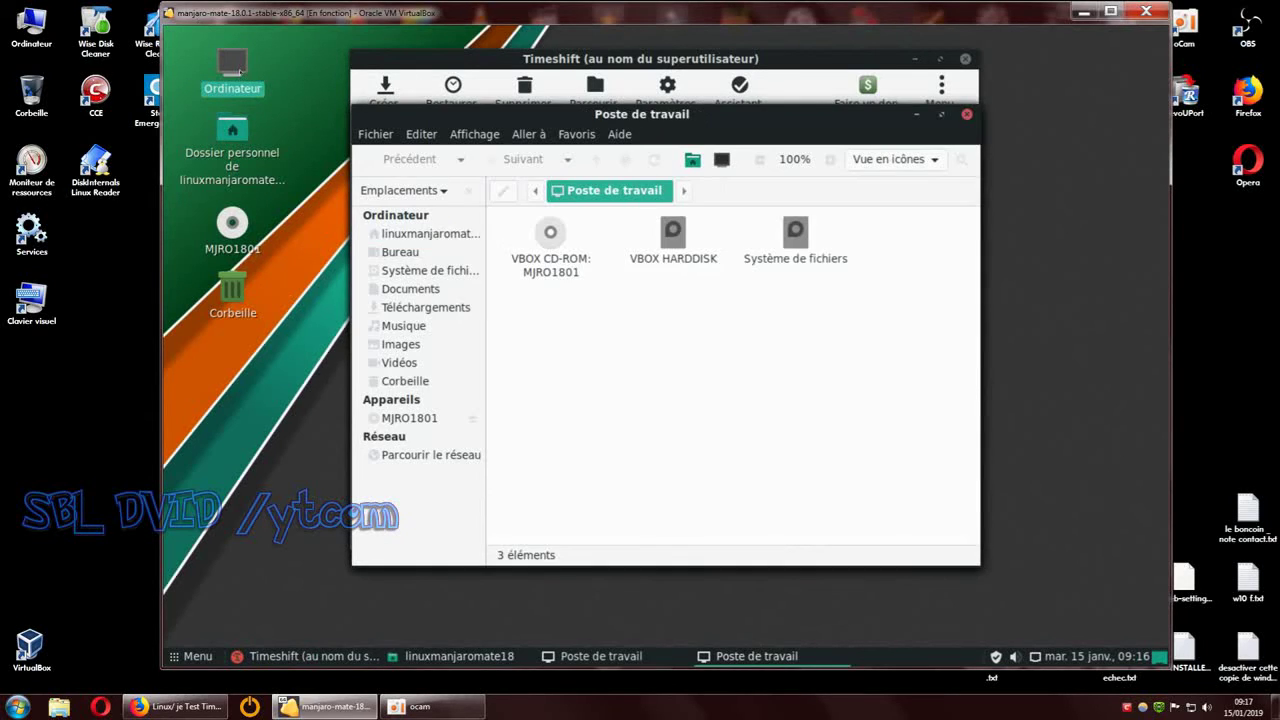
double_click(795, 240)
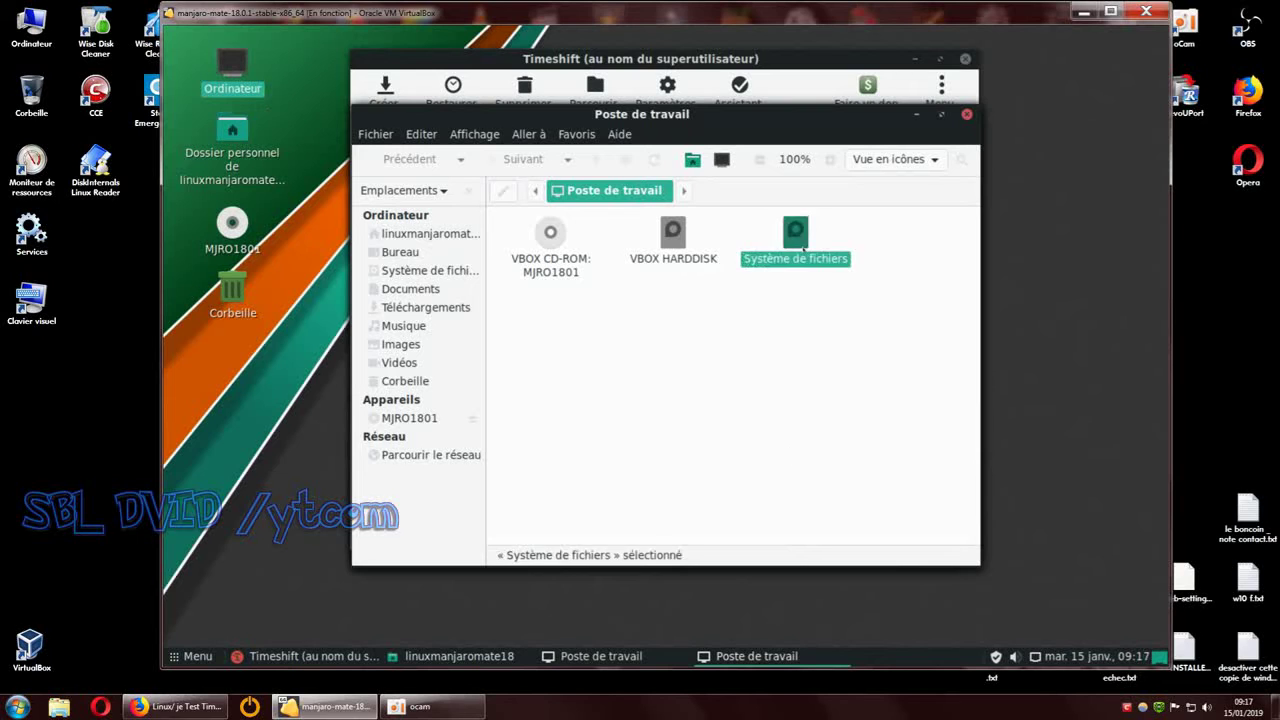
drag(700, 114, 535, 55)
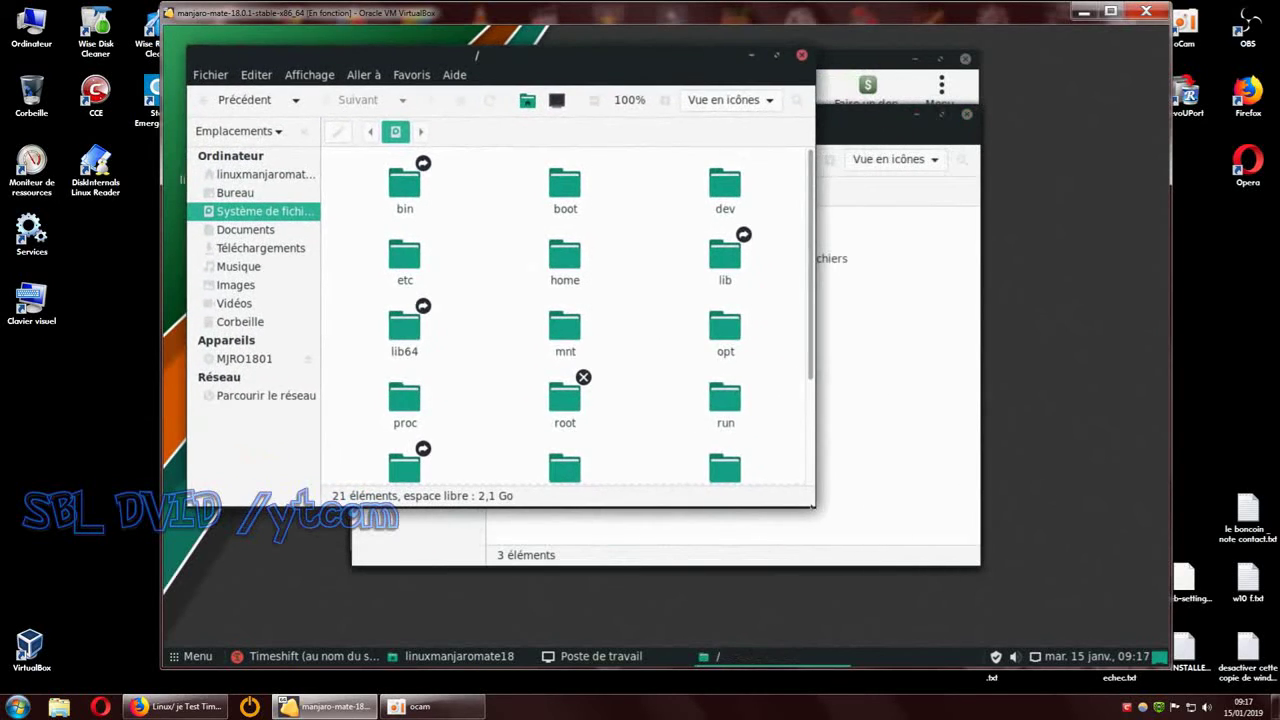
drag(814, 507, 1097, 617)
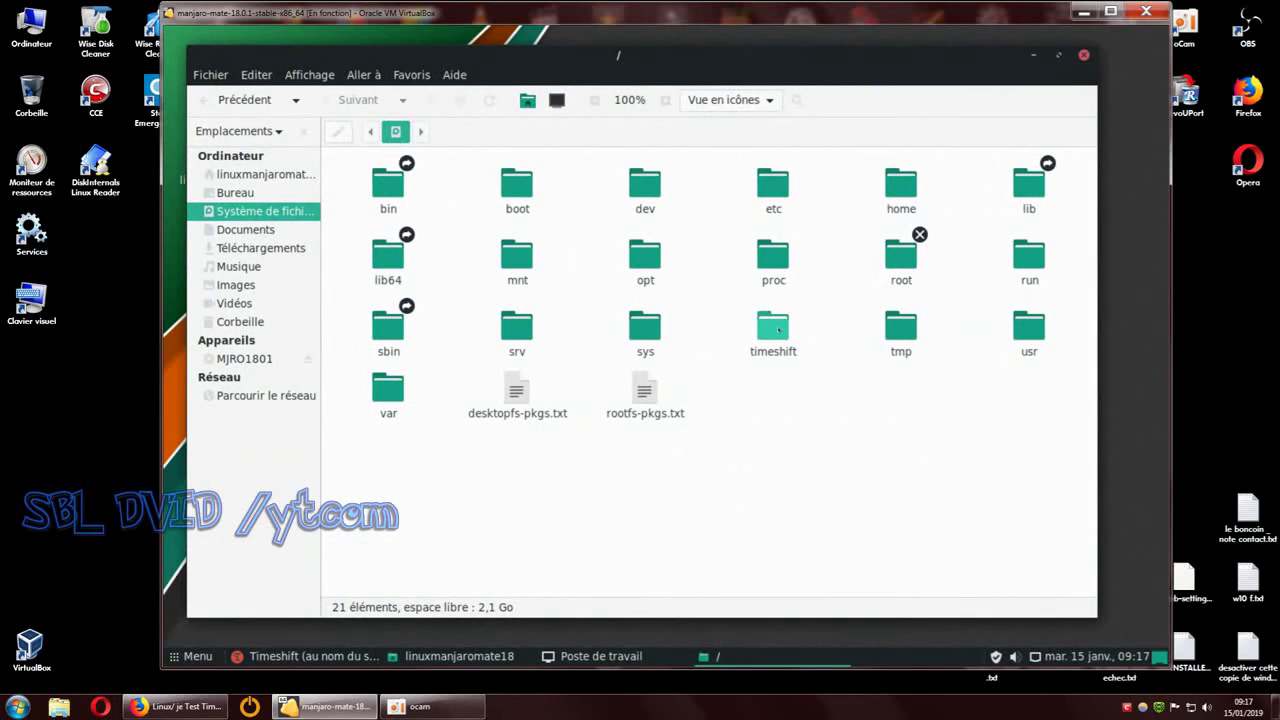
double_click(774, 330)
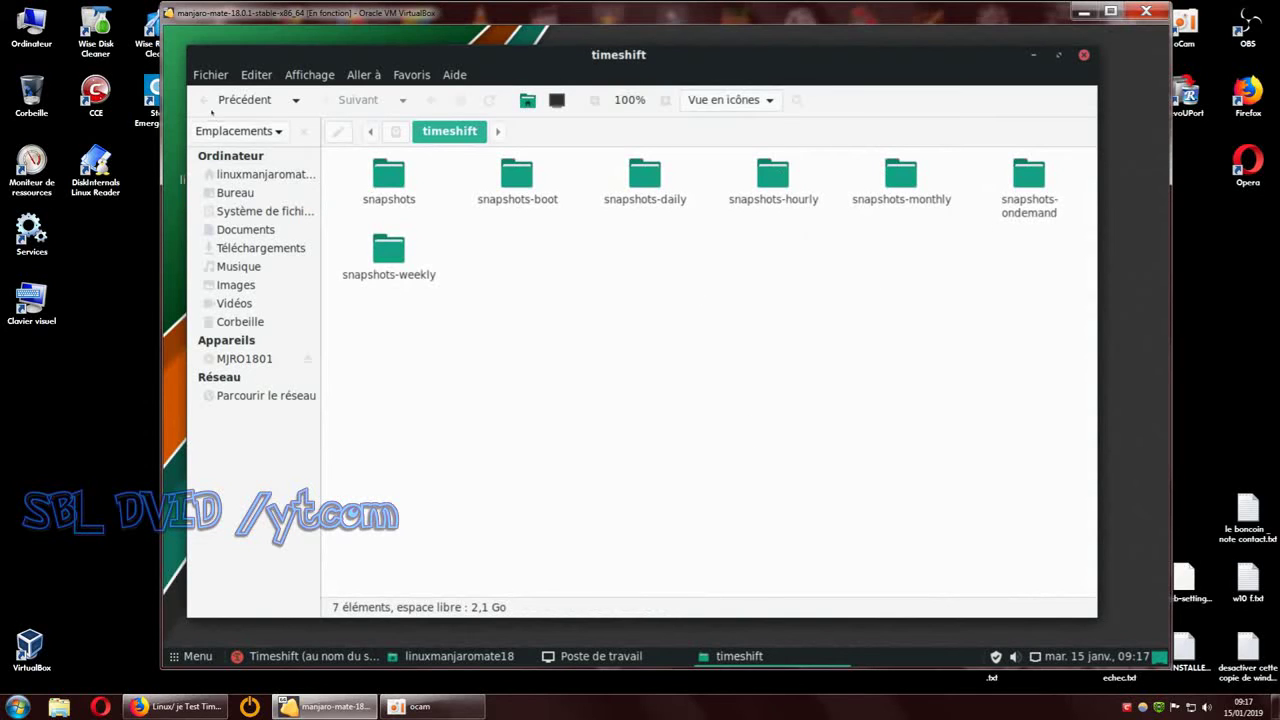
click(228, 100)
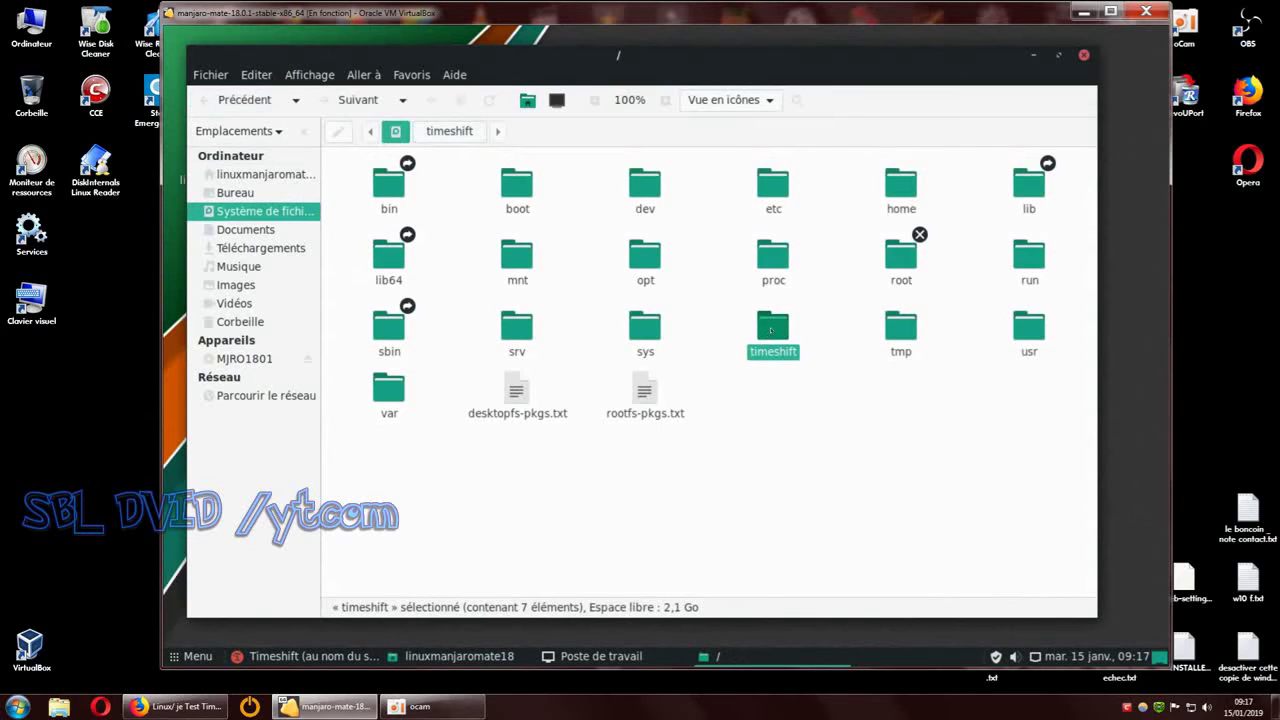
Step: View the actions available for the timeshift folder, inspect its contents and return to the file system root
right_click(771, 329)
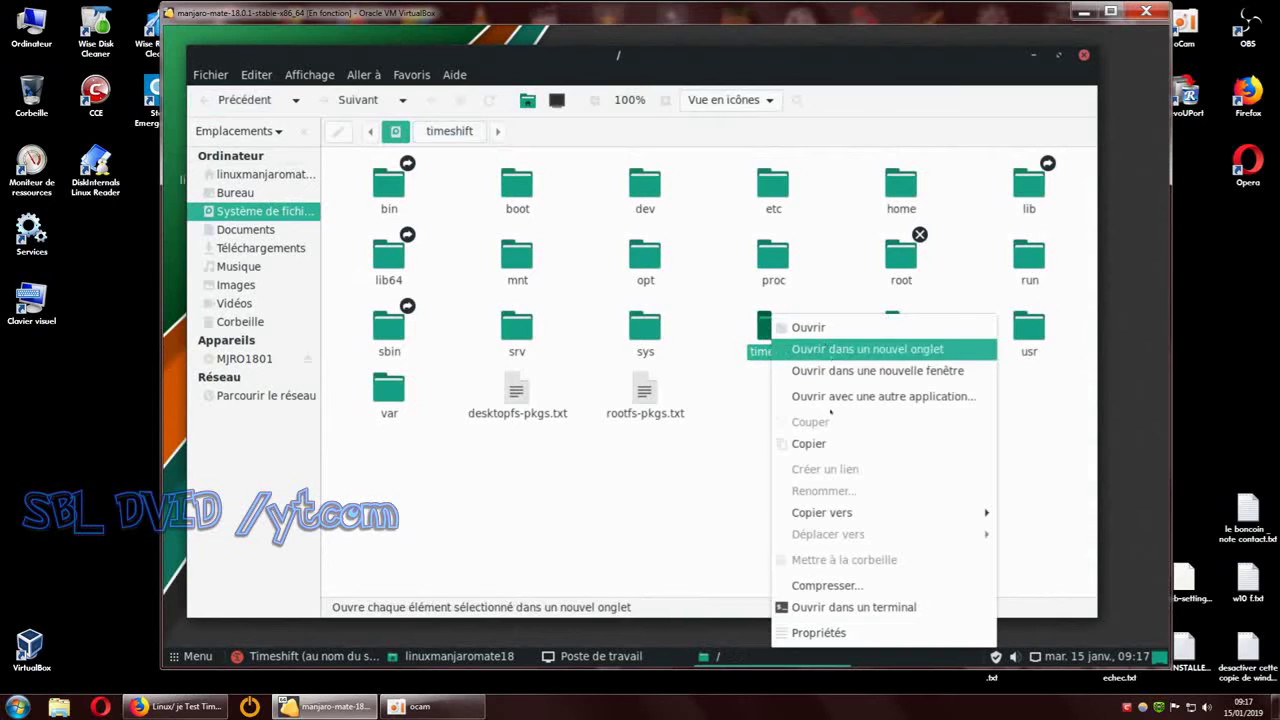
click(658, 514)
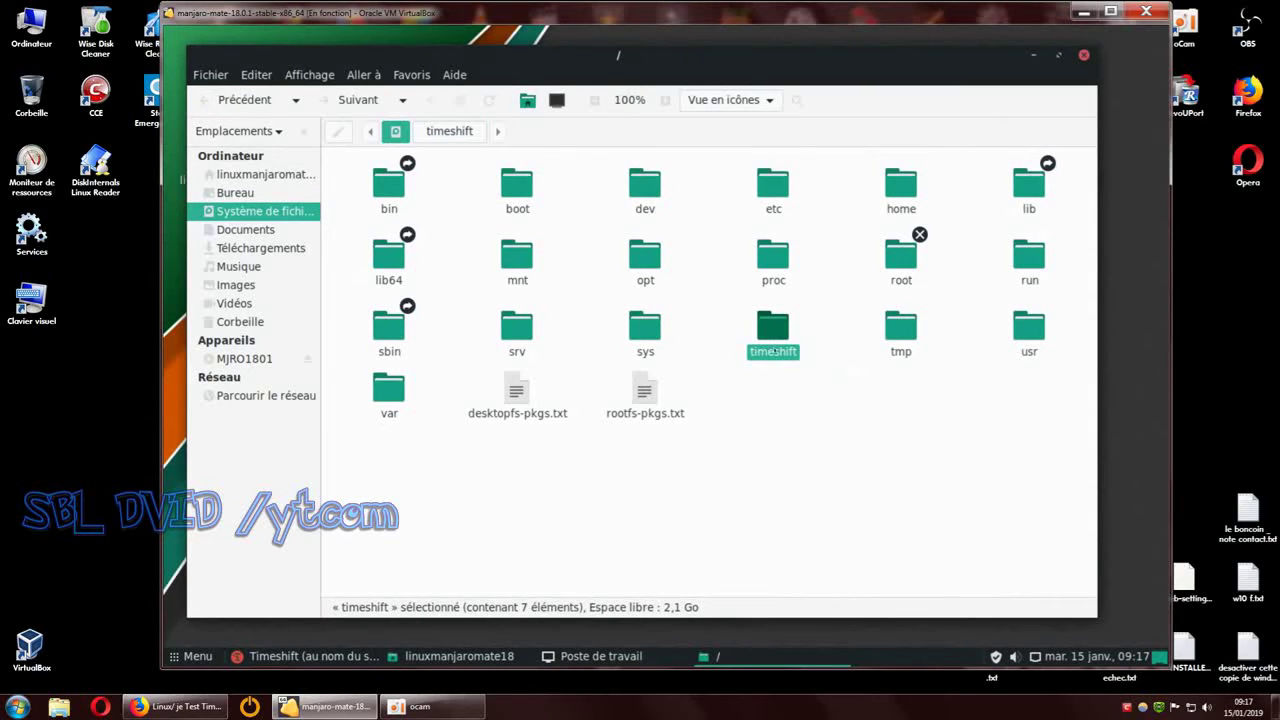
double_click(756, 328)
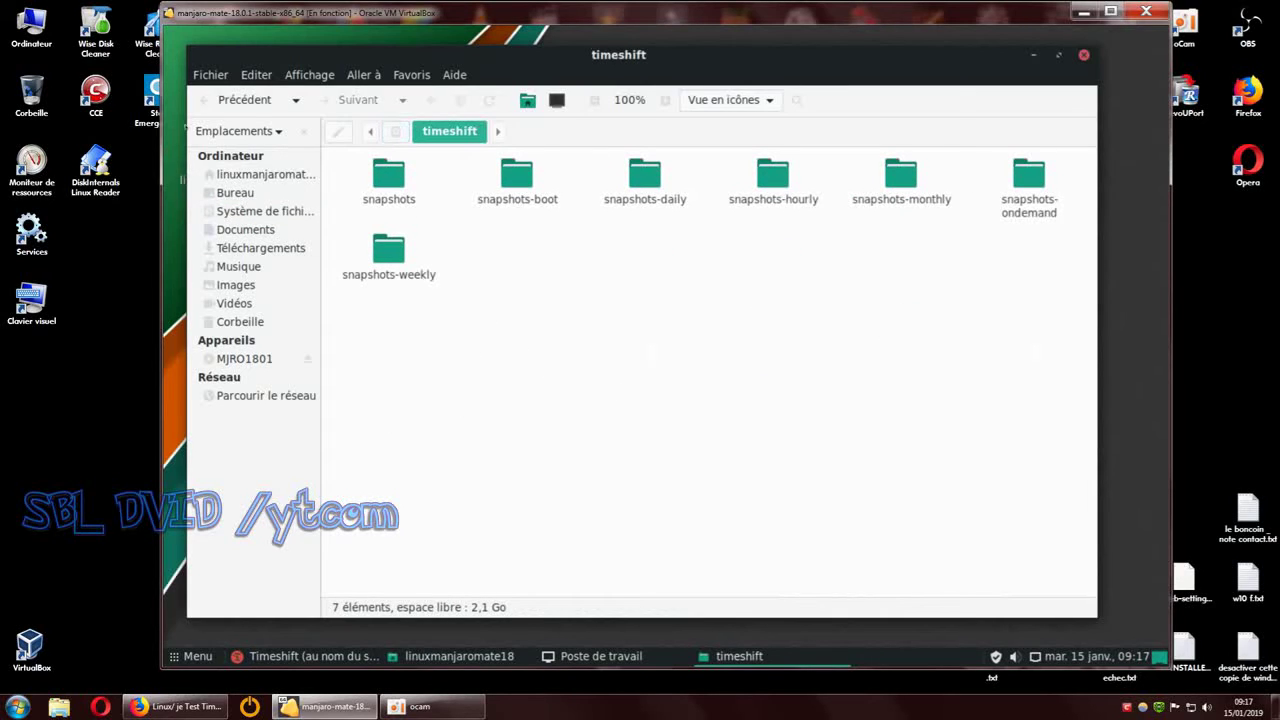
click(235, 100)
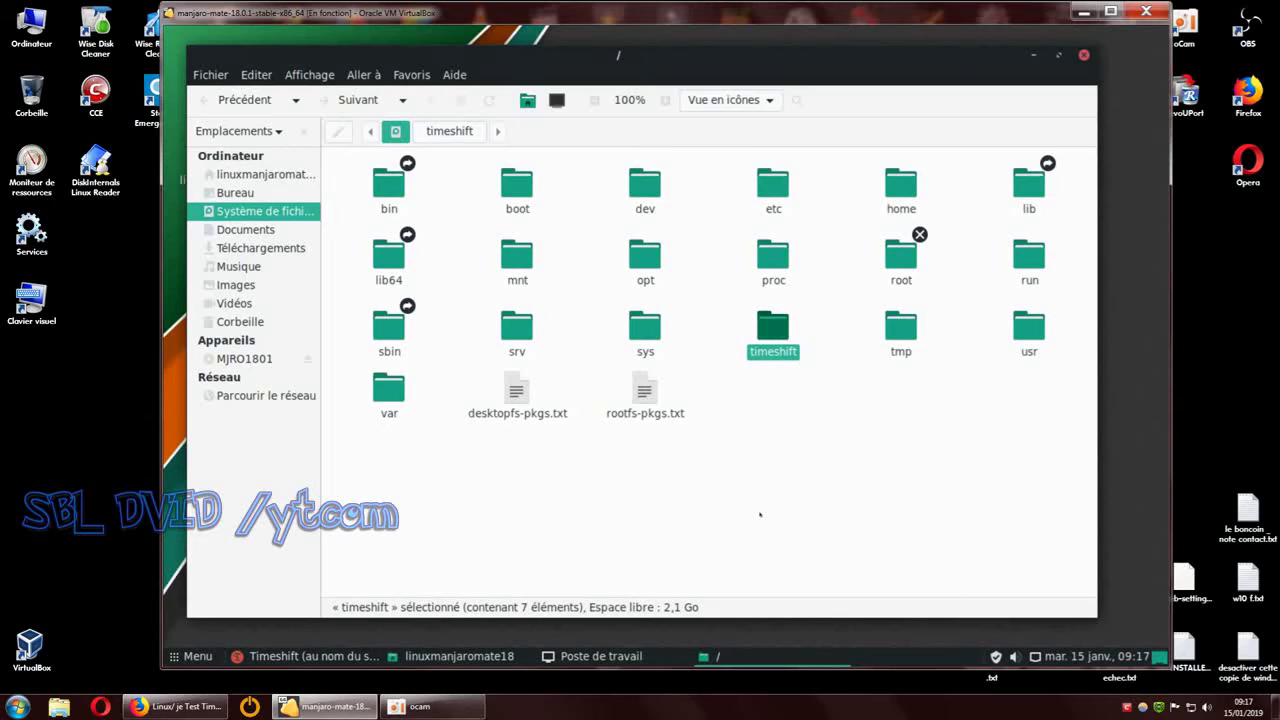
Step: Look through the timeshift folder again, return to the root and check whether its actions allow moving it to the trash
click(877, 503)
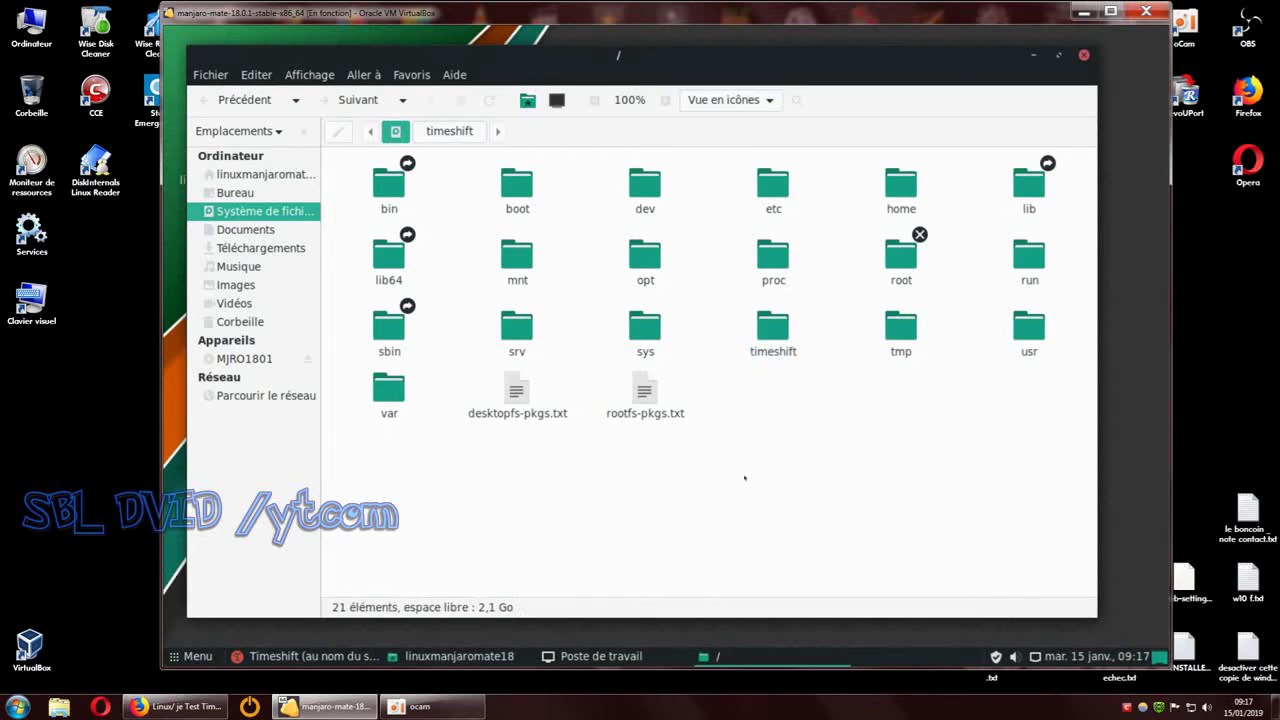
click(769, 332)
double_click(769, 332)
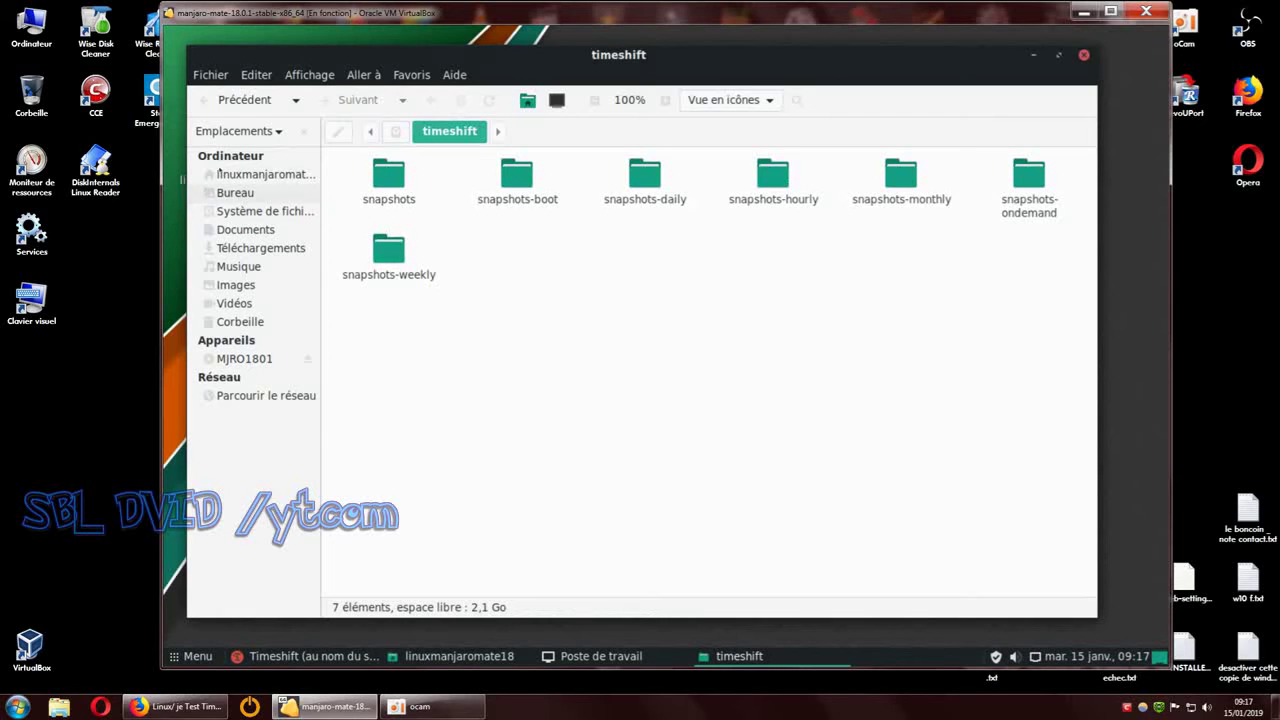
click(240, 100)
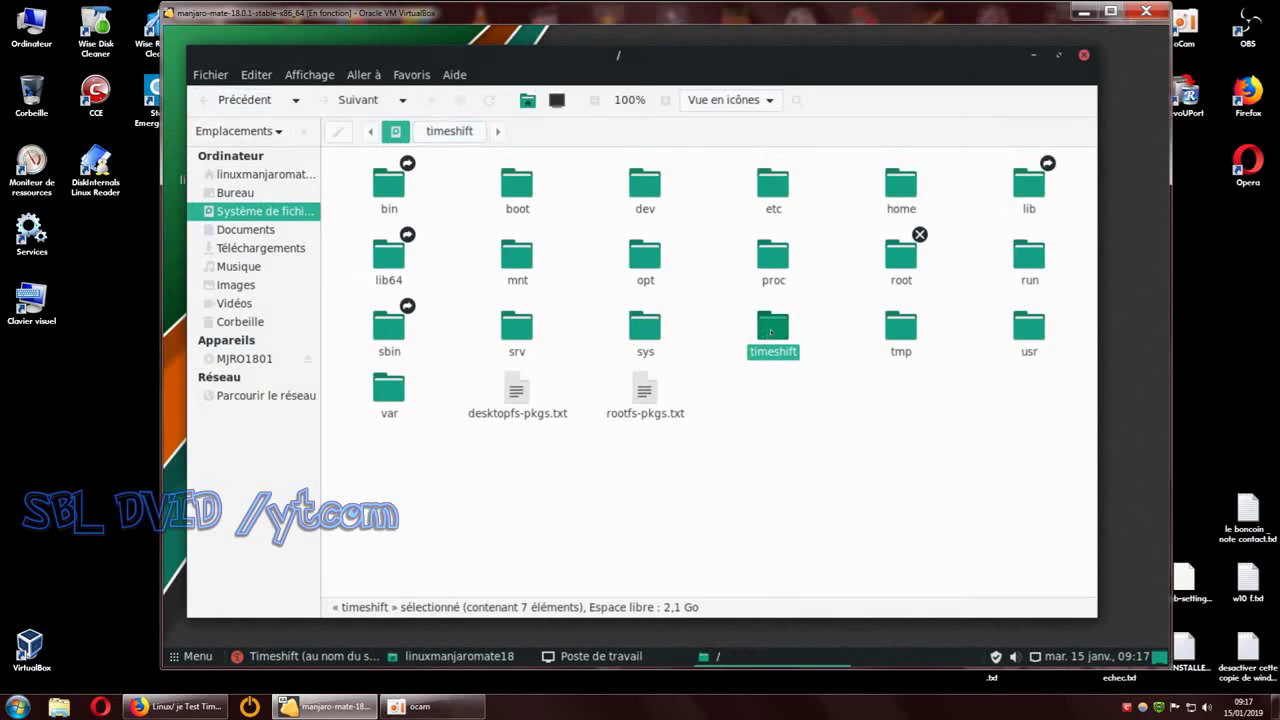
right_click(770, 318)
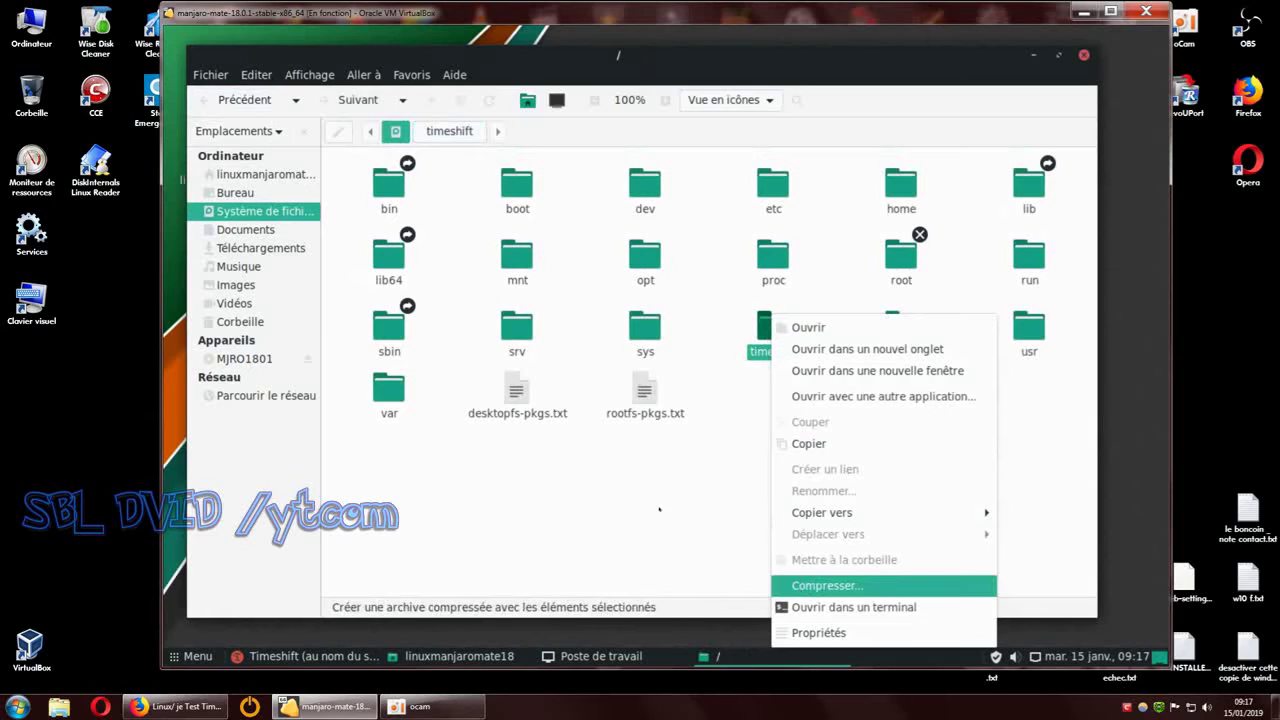
click(627, 527)
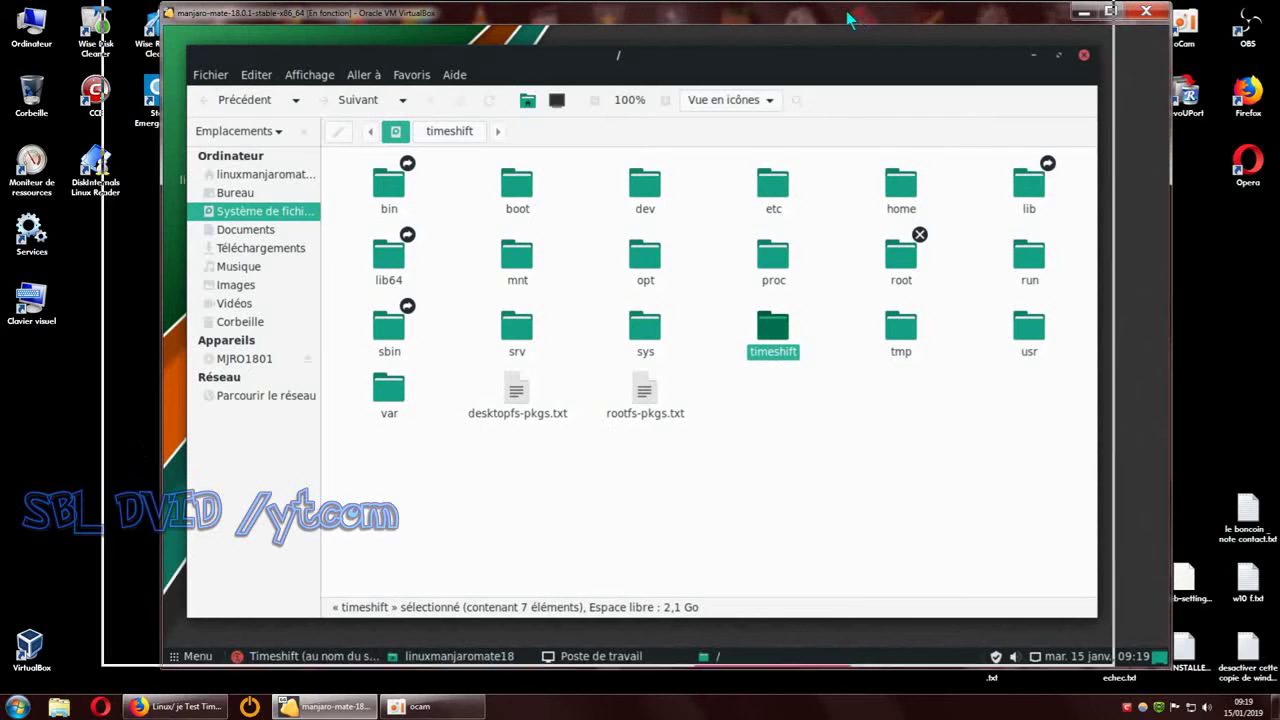
Step: Shift the virtual machine window slightly and recheck the actions available for the timeshift folder, leaving nothing selected
drag(902, 21, 911, 24)
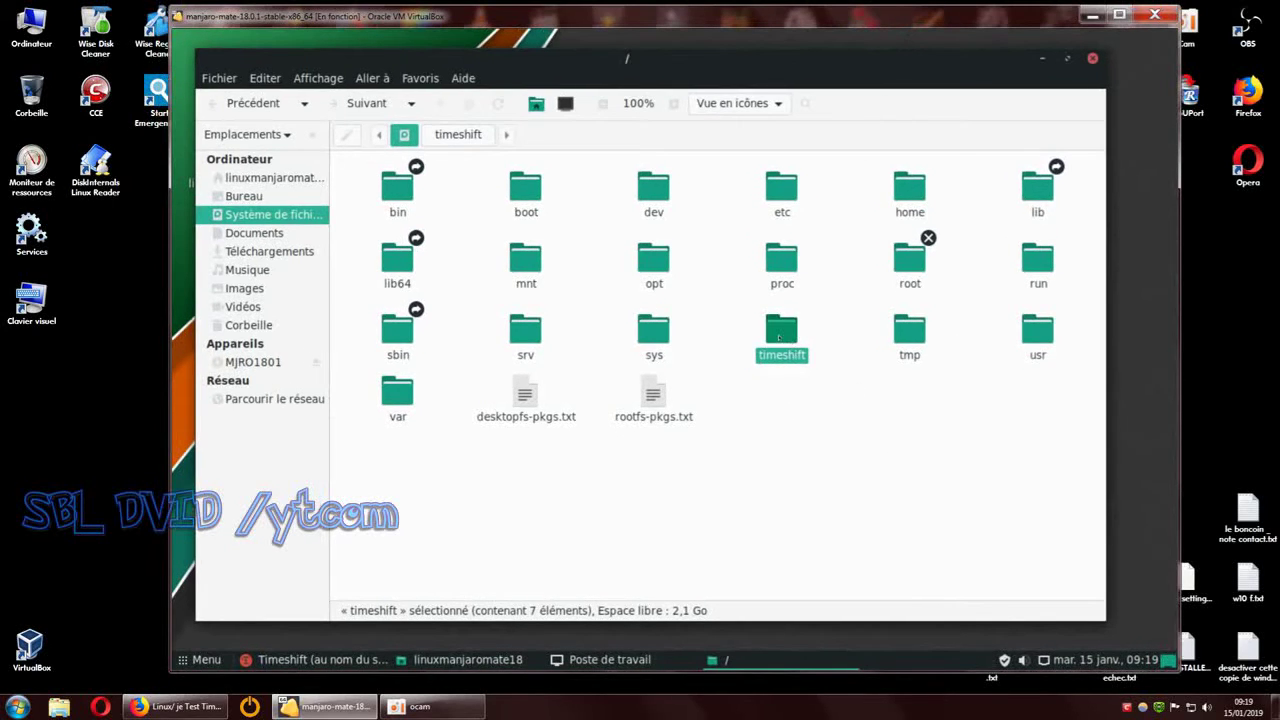
right_click(781, 322)
click(701, 553)
right_click(782, 334)
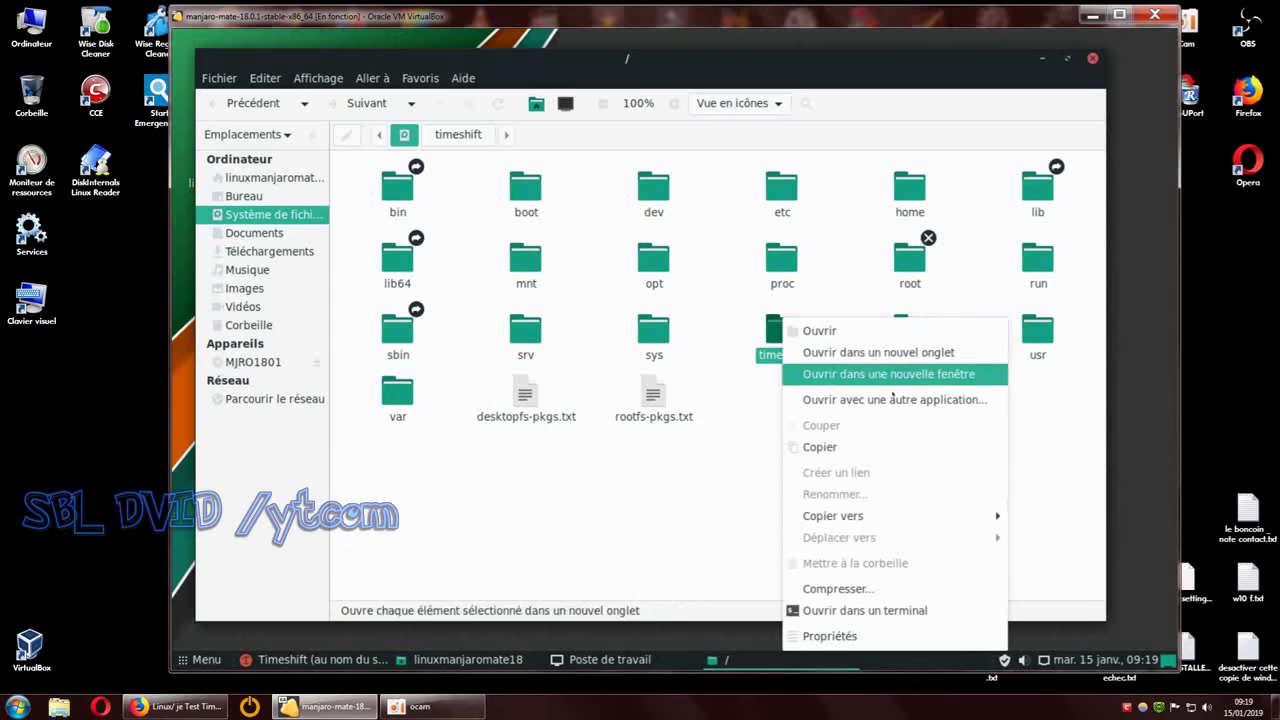
click(755, 441)
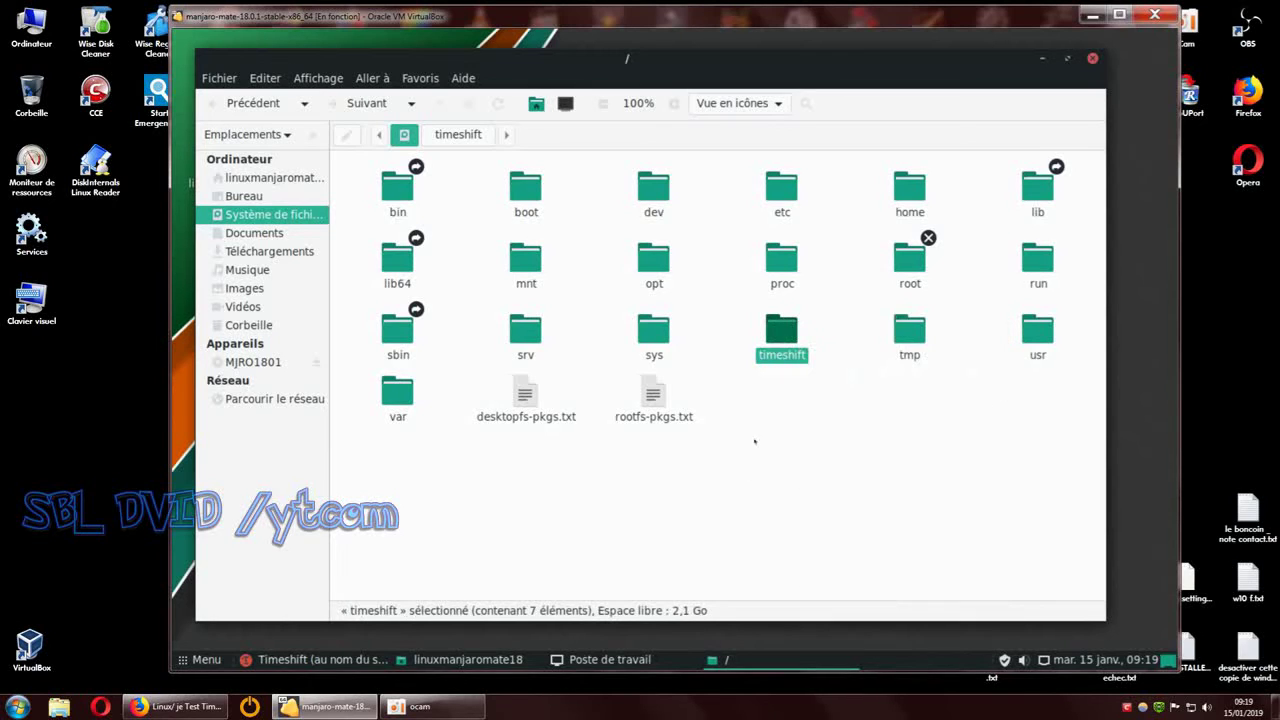
click(810, 430)
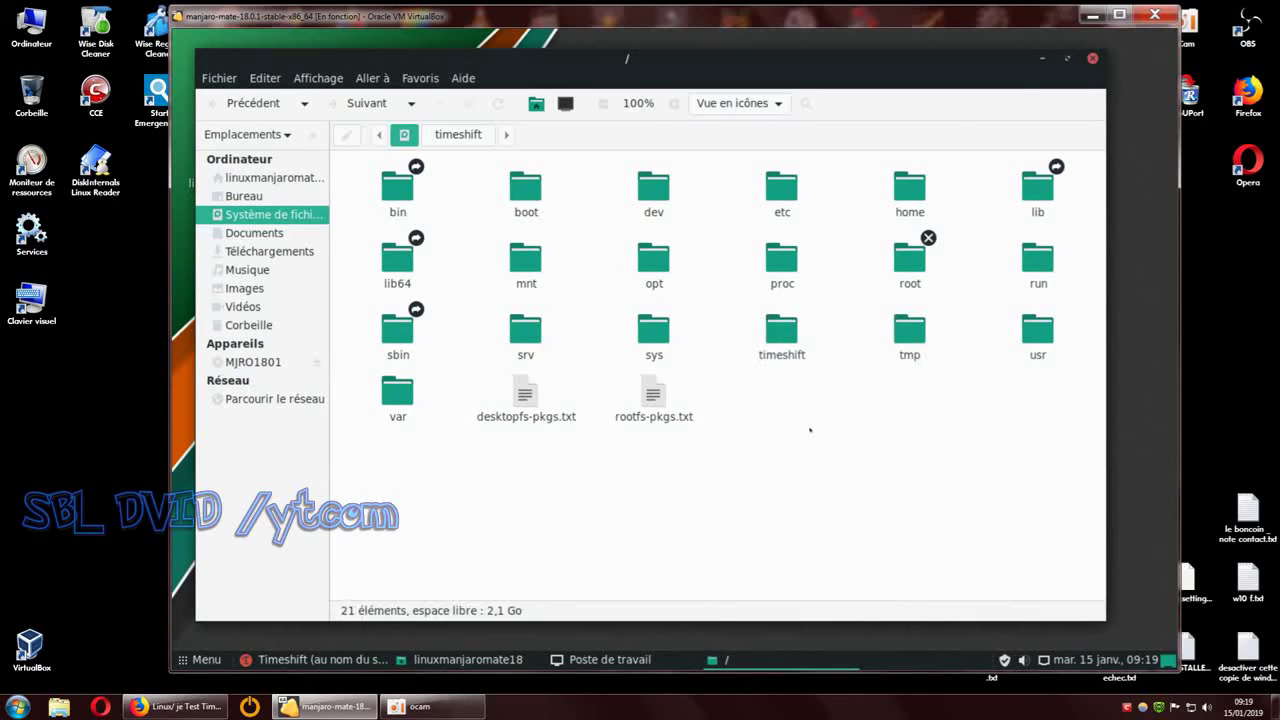
Step: Compare the actions offered for the root directory's empty area with those for the proc folder
right_click(824, 431)
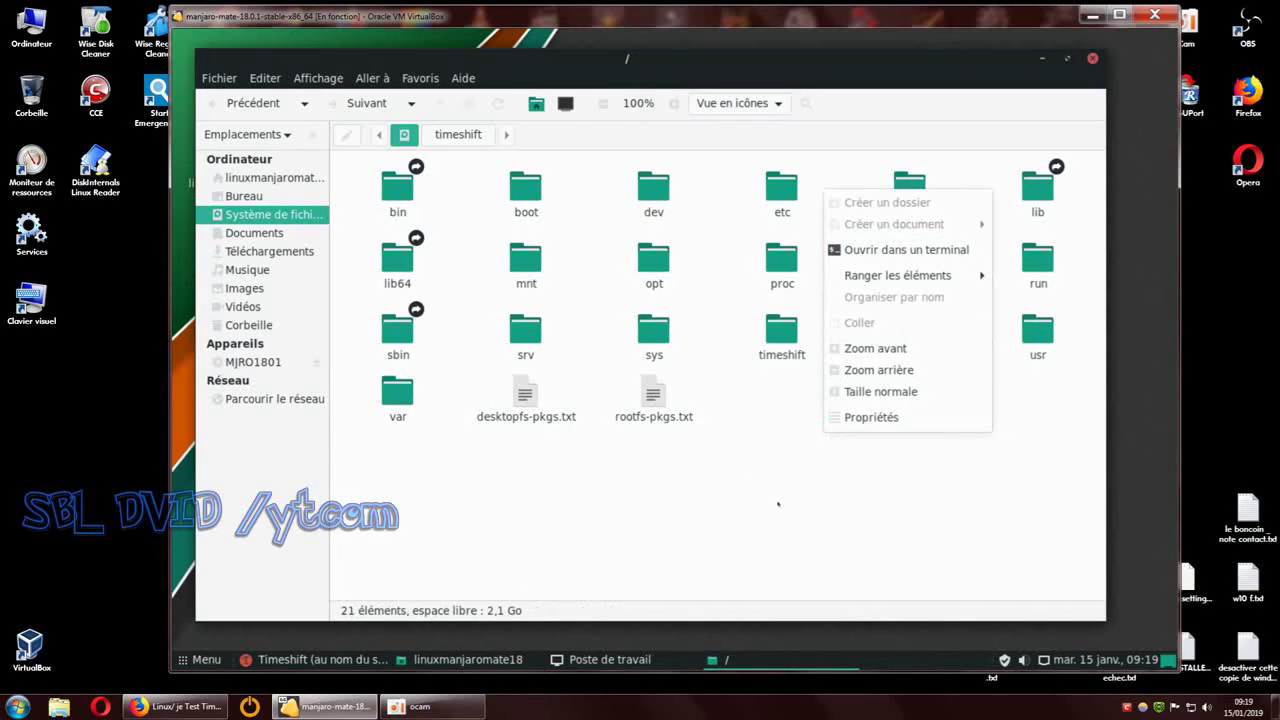
click(778, 503)
right_click(778, 262)
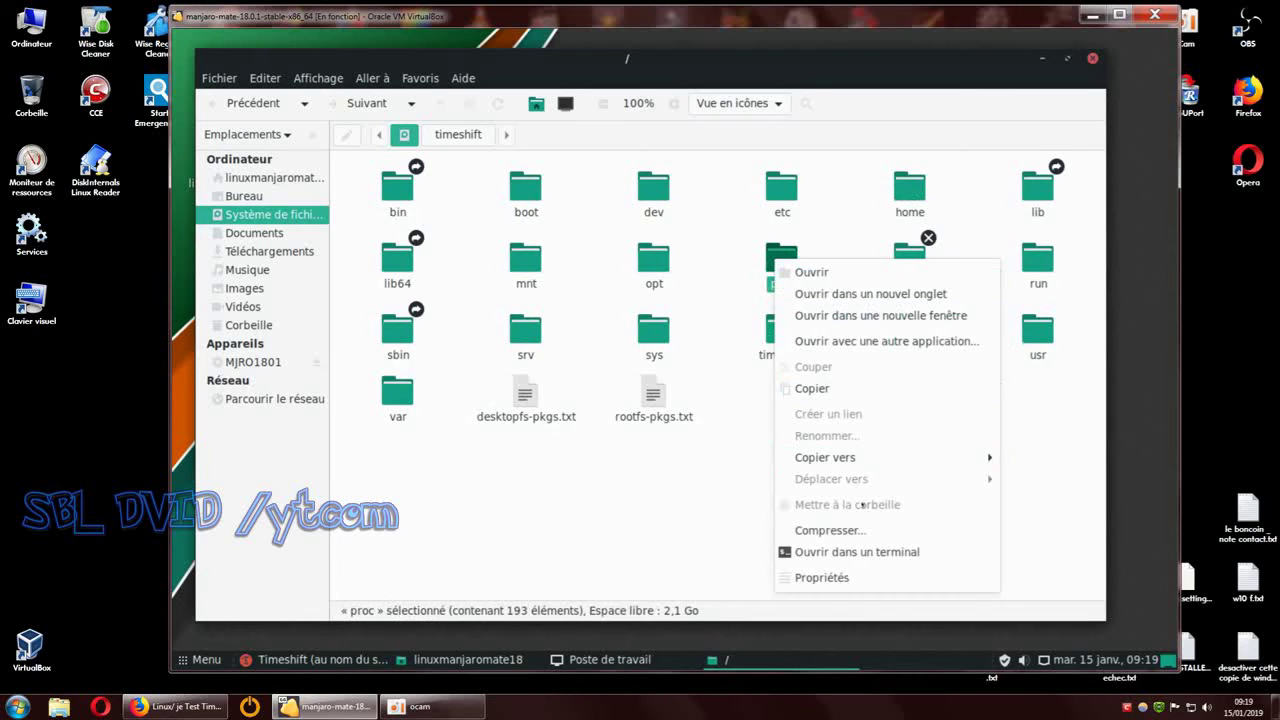
key(Escape)
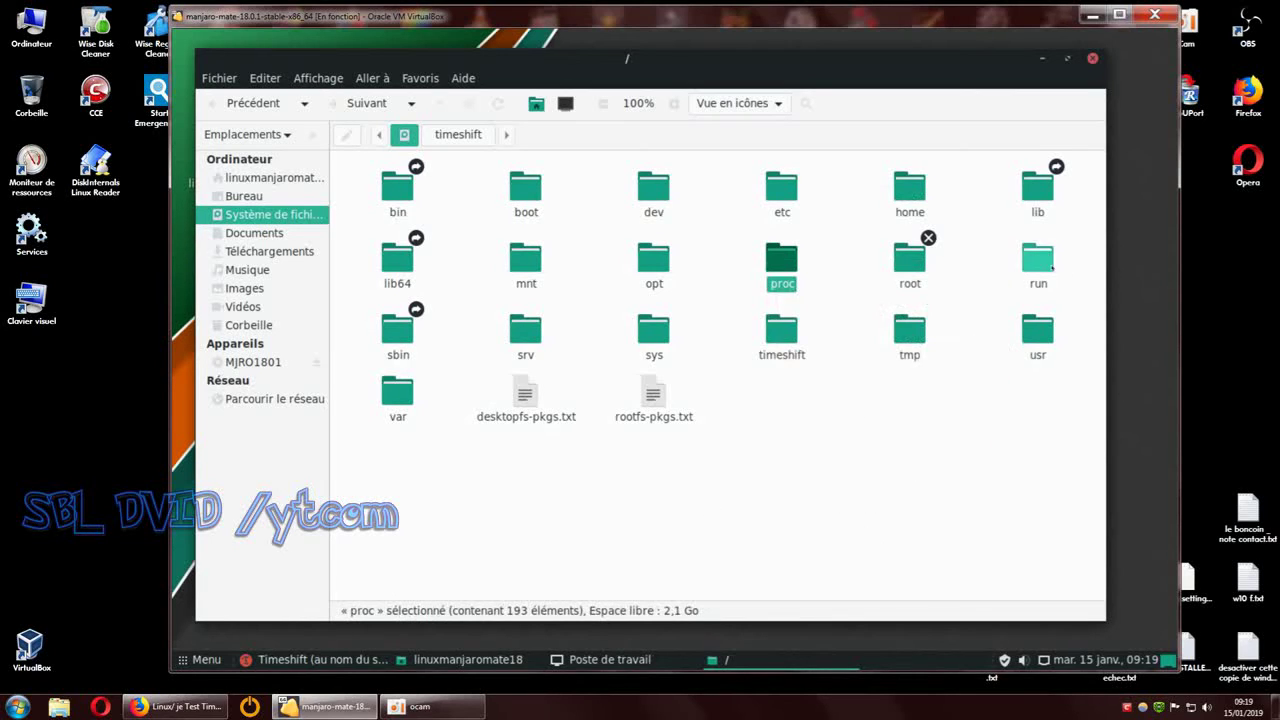
Step: Open the home folder, view the actions available for the personal folder inside it and return to the root
double_click(895, 200)
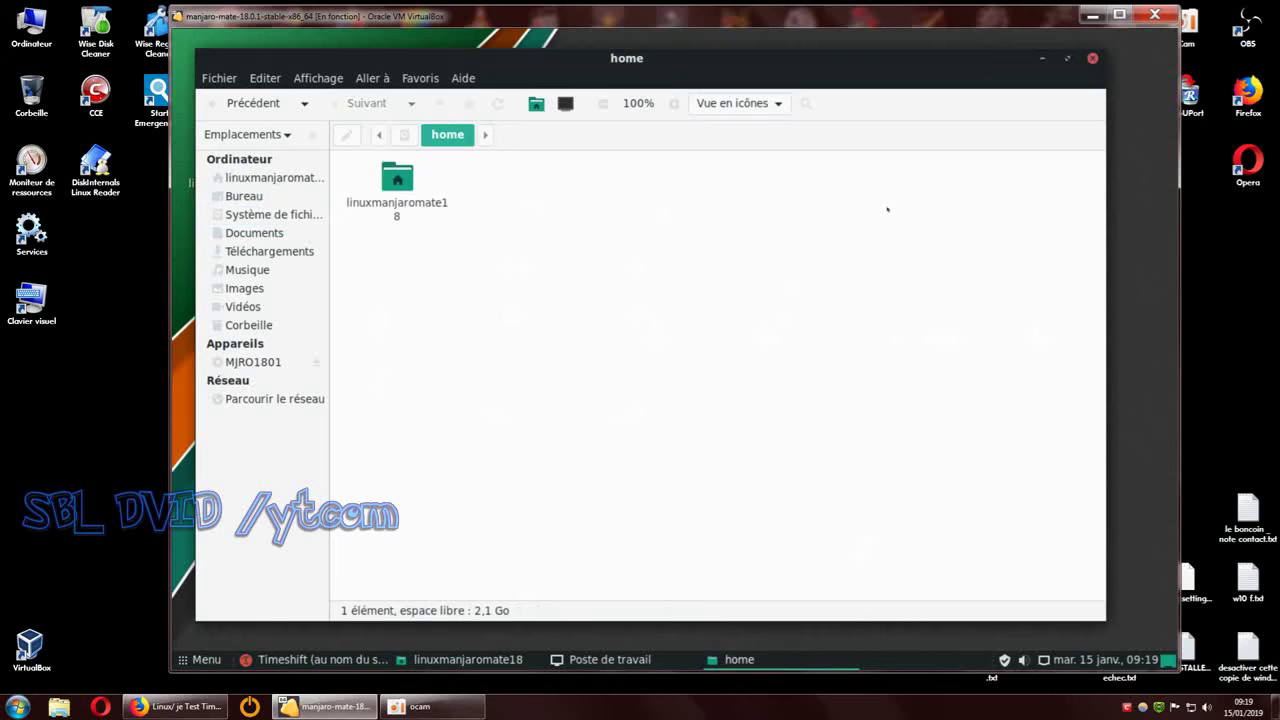
right_click(397, 182)
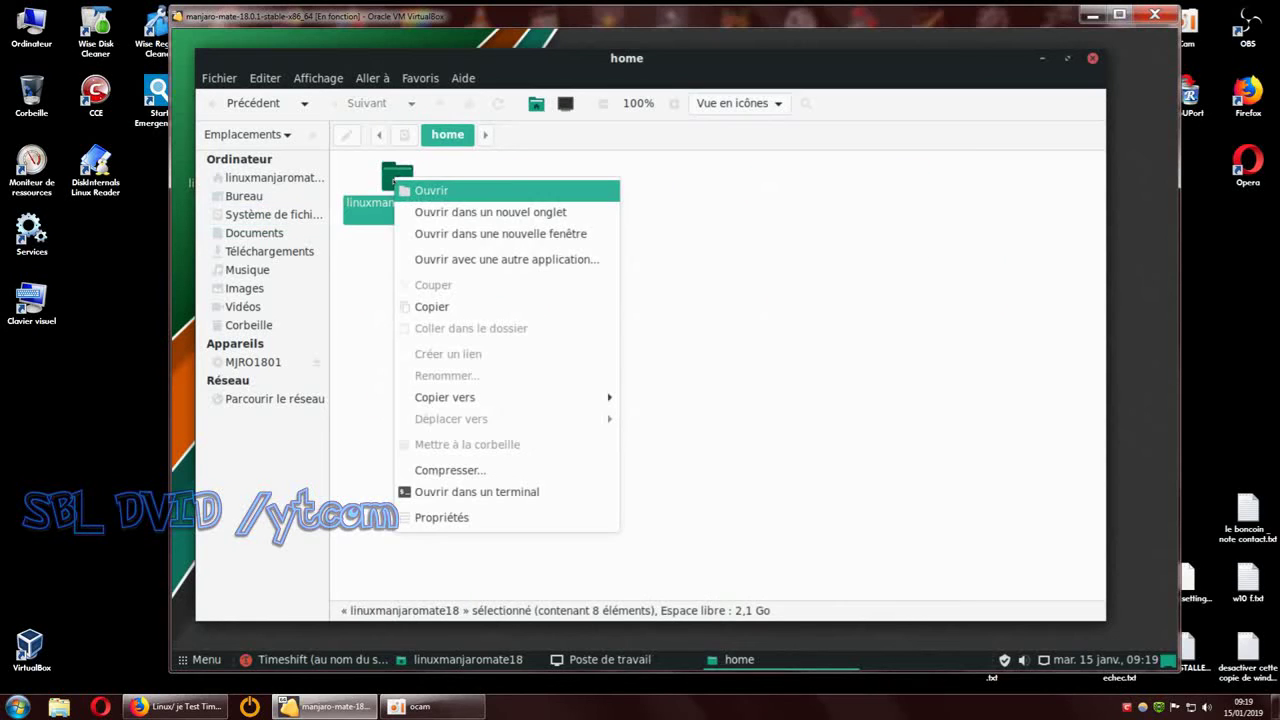
click(839, 311)
click(253, 103)
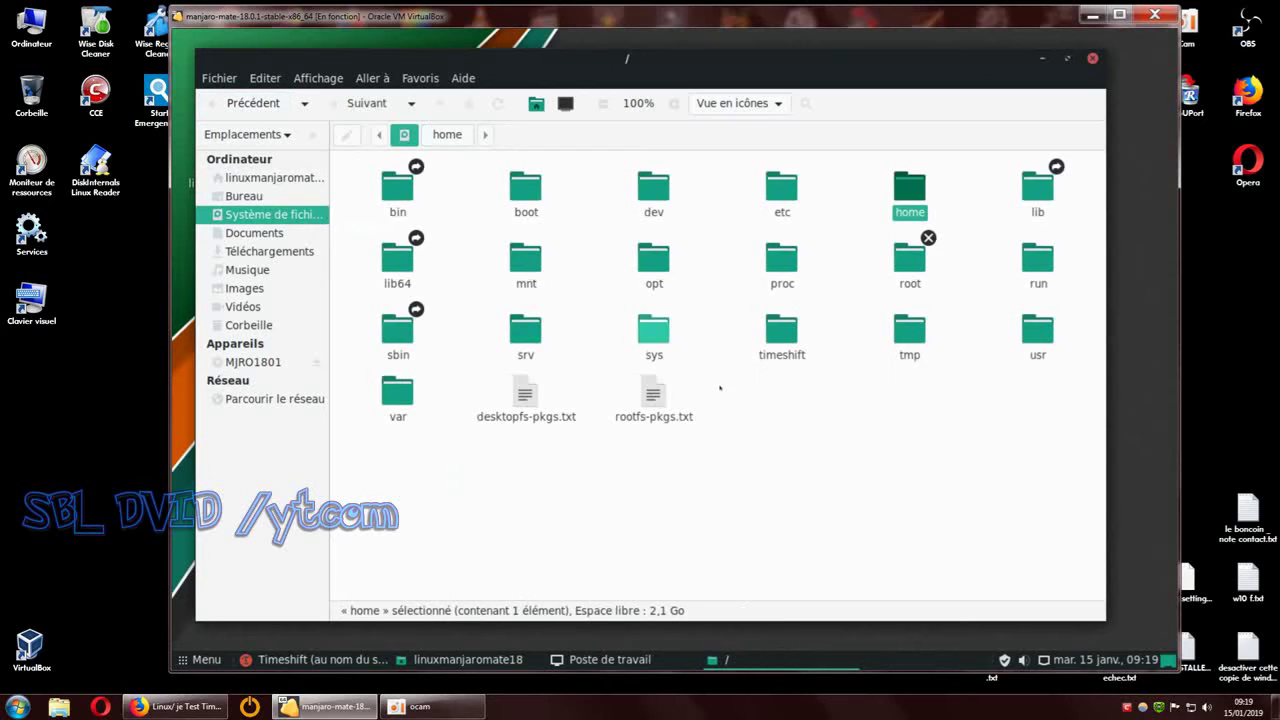
Step: View the actions for the root directory itself and for the tmp folder, then clear the selection
right_click(846, 425)
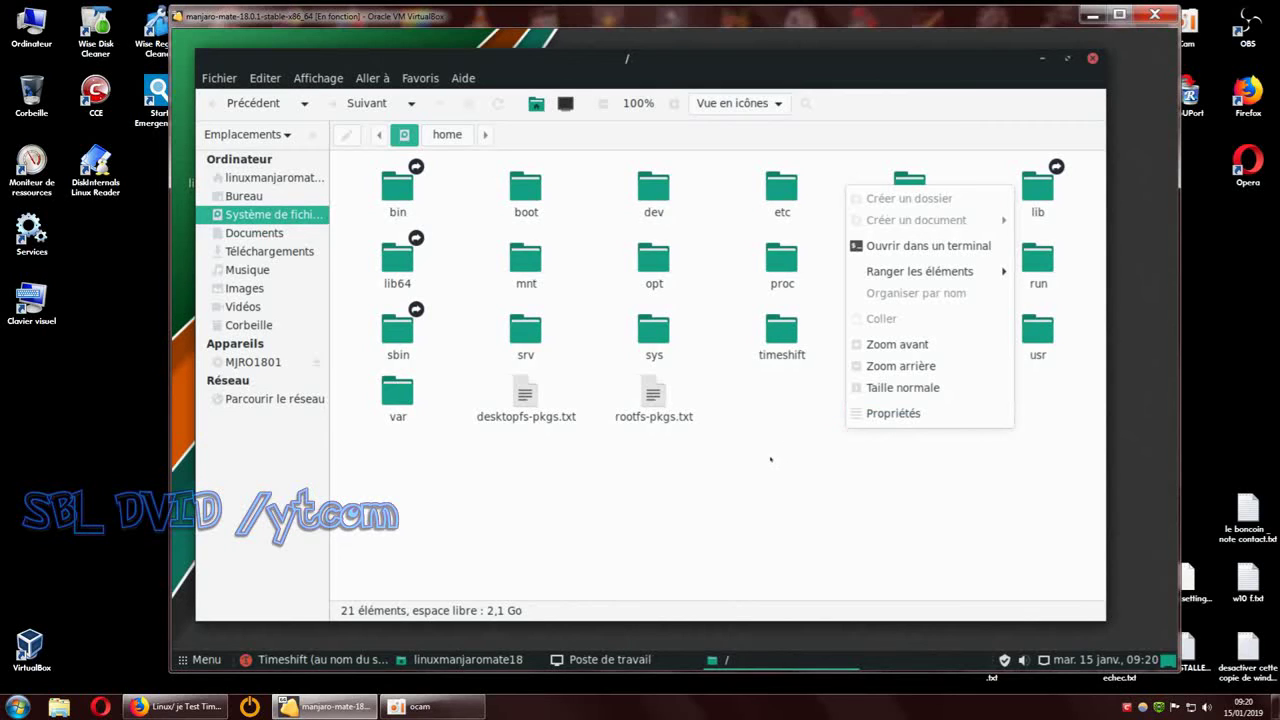
click(775, 452)
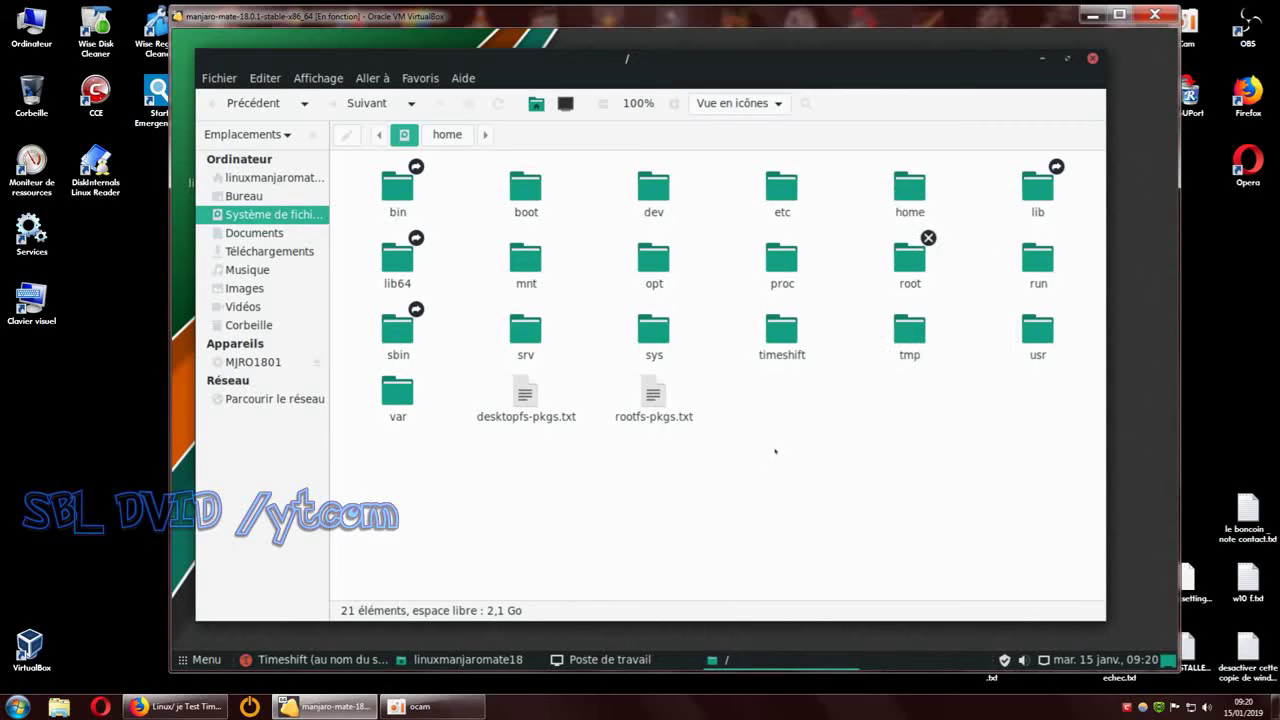
right_click(910, 330)
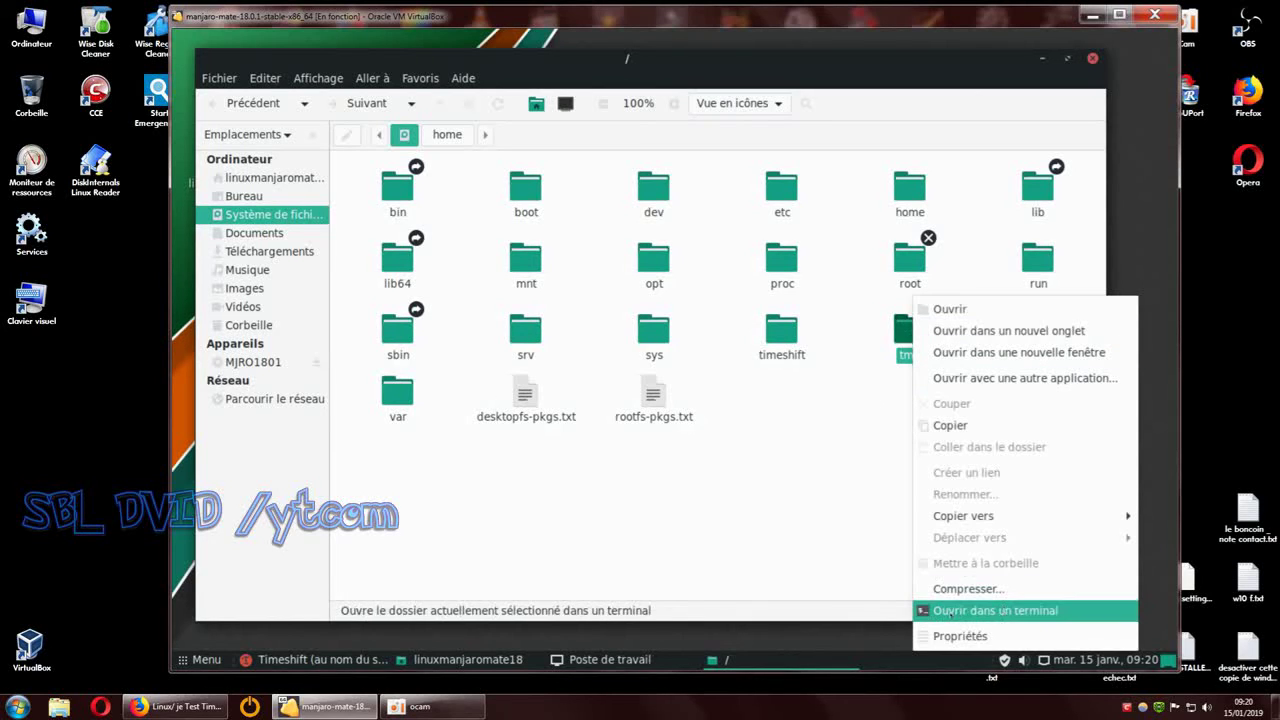
click(808, 355)
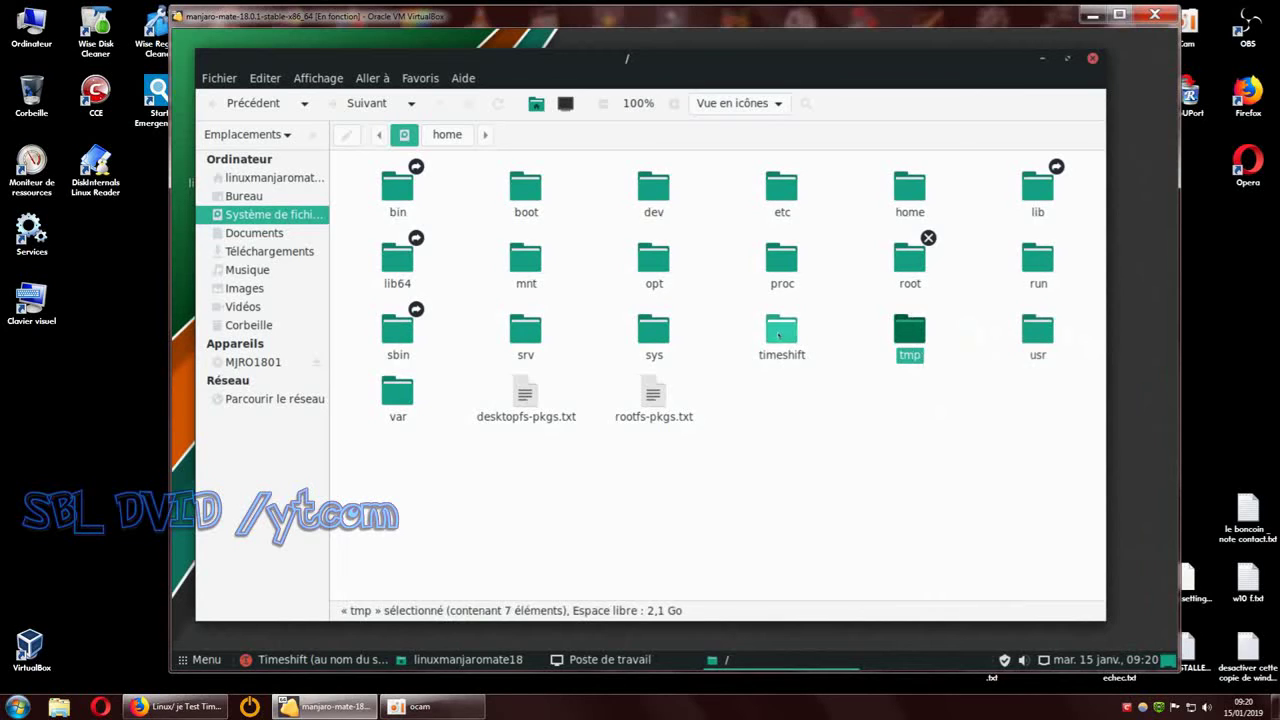
click(975, 420)
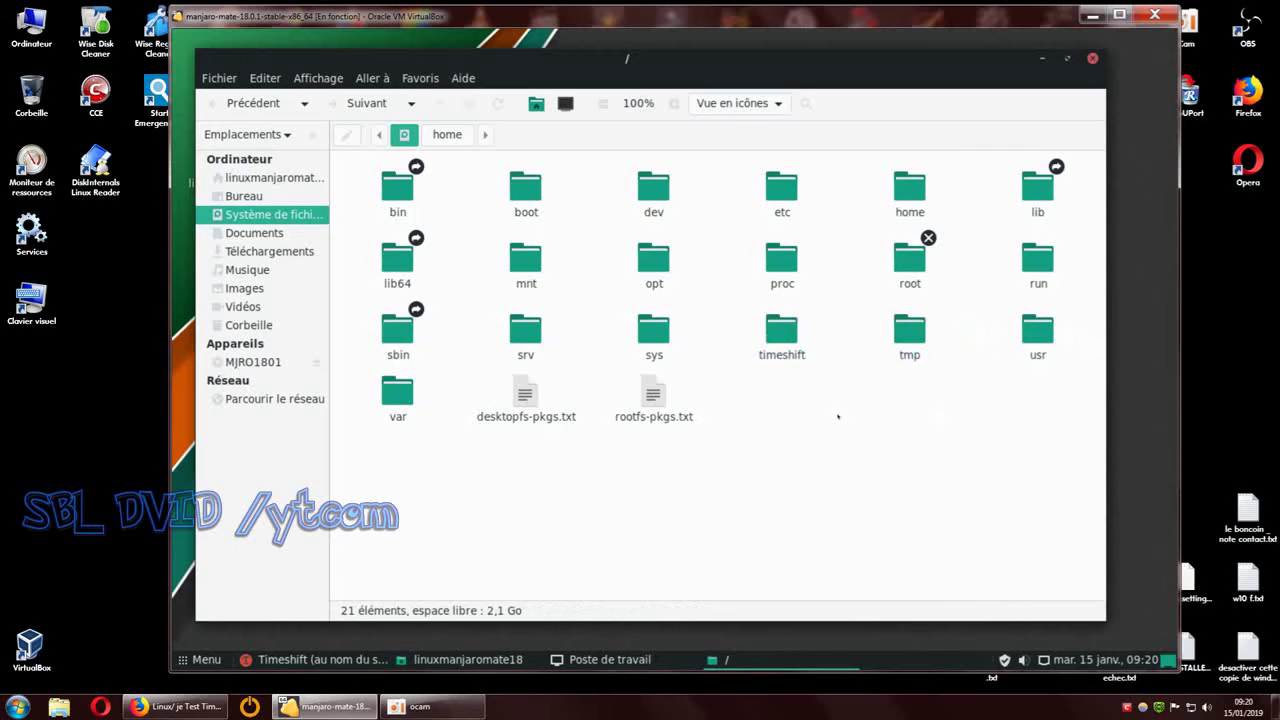
Step: Point out the timeshift folder in the root and move the file manager window aside, keeping that folder selected
click(782, 330)
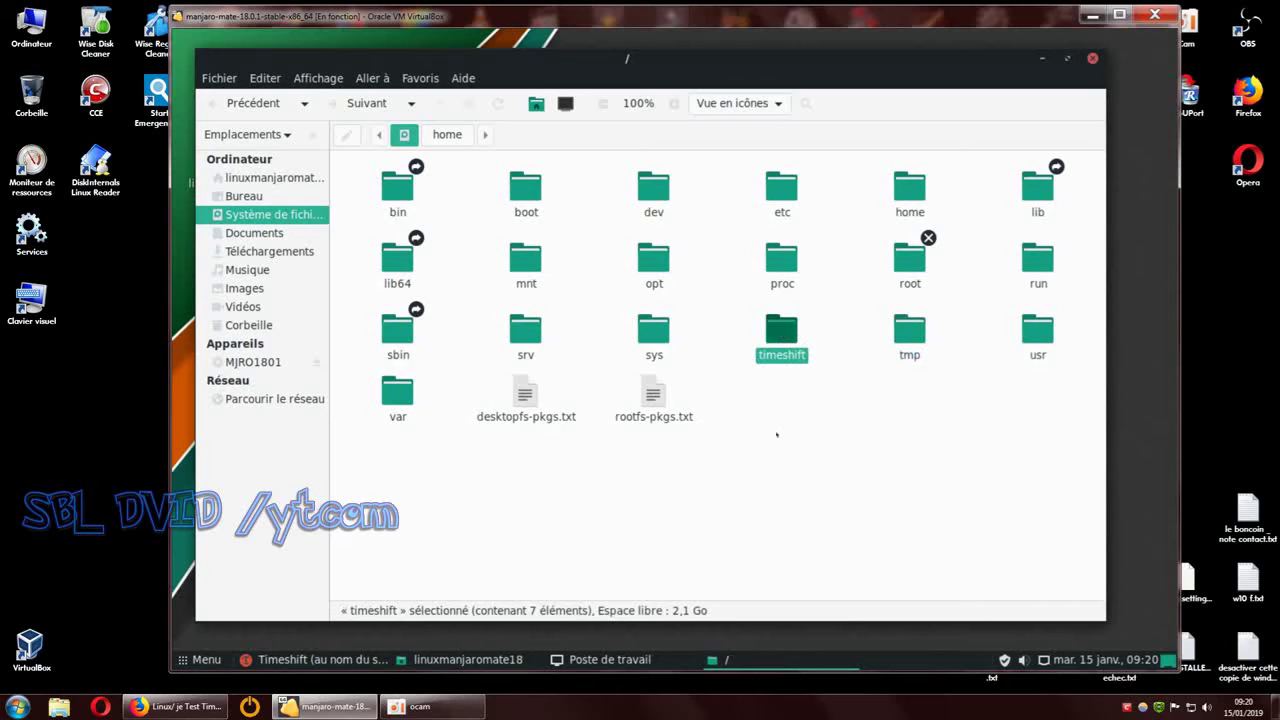
click(822, 401)
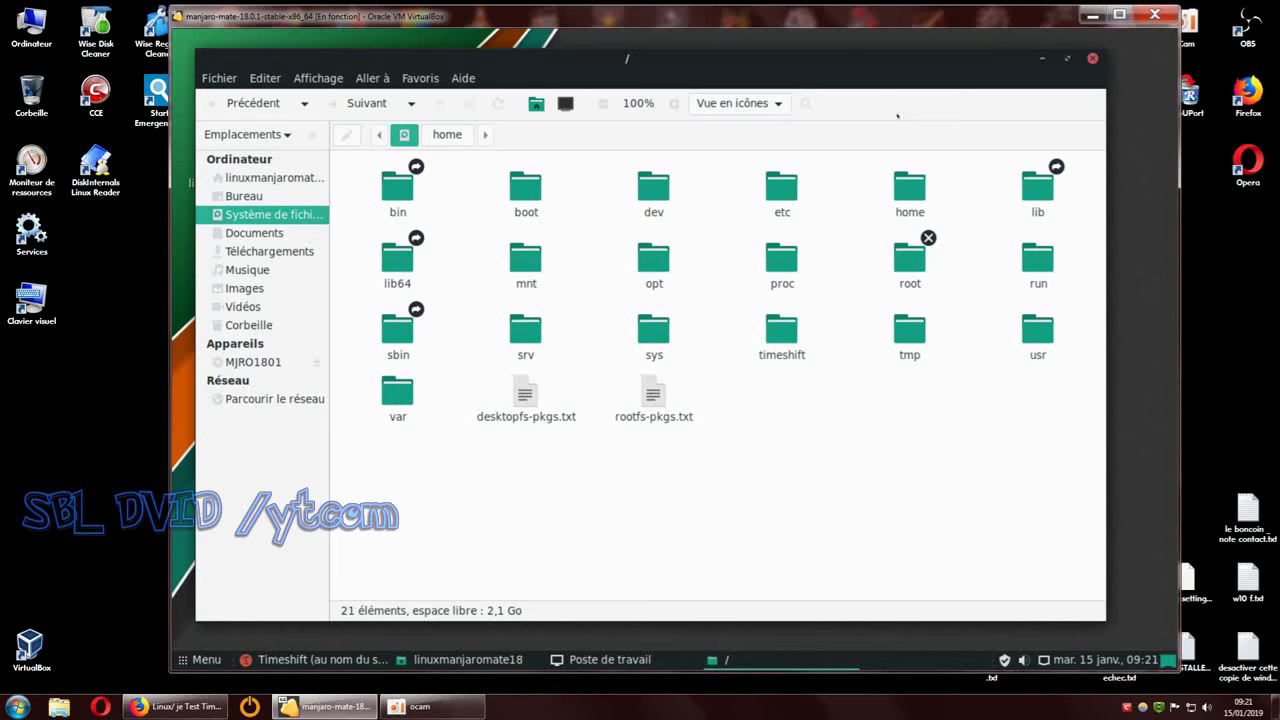
drag(845, 62, 912, 65)
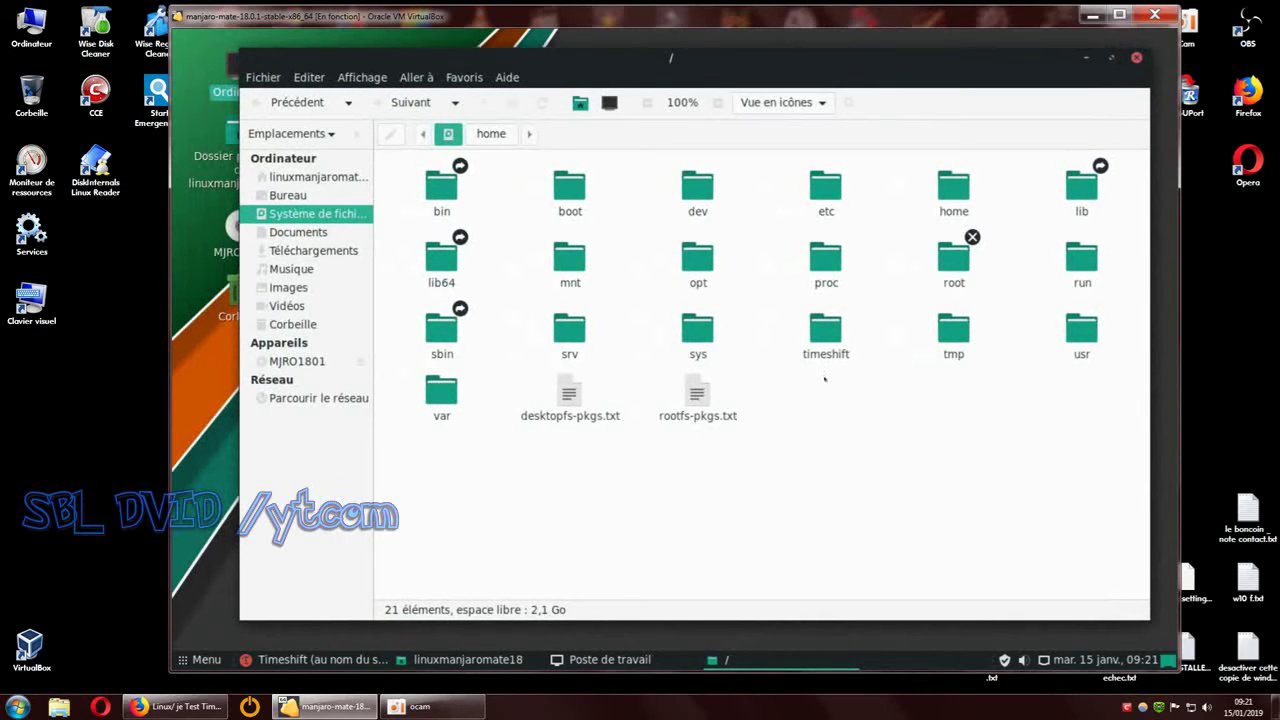
click(828, 332)
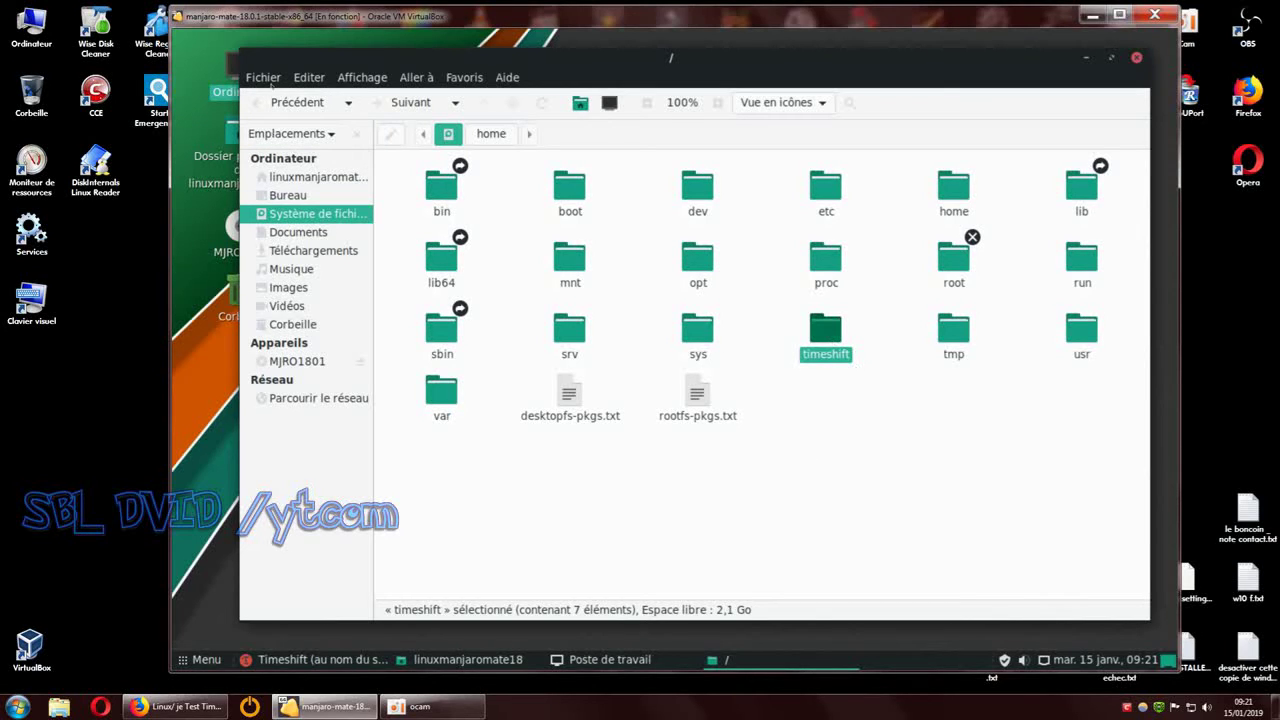
Step: Go back to Poste de travail and close all the file manager windows to return to Timeshift
click(253, 103)
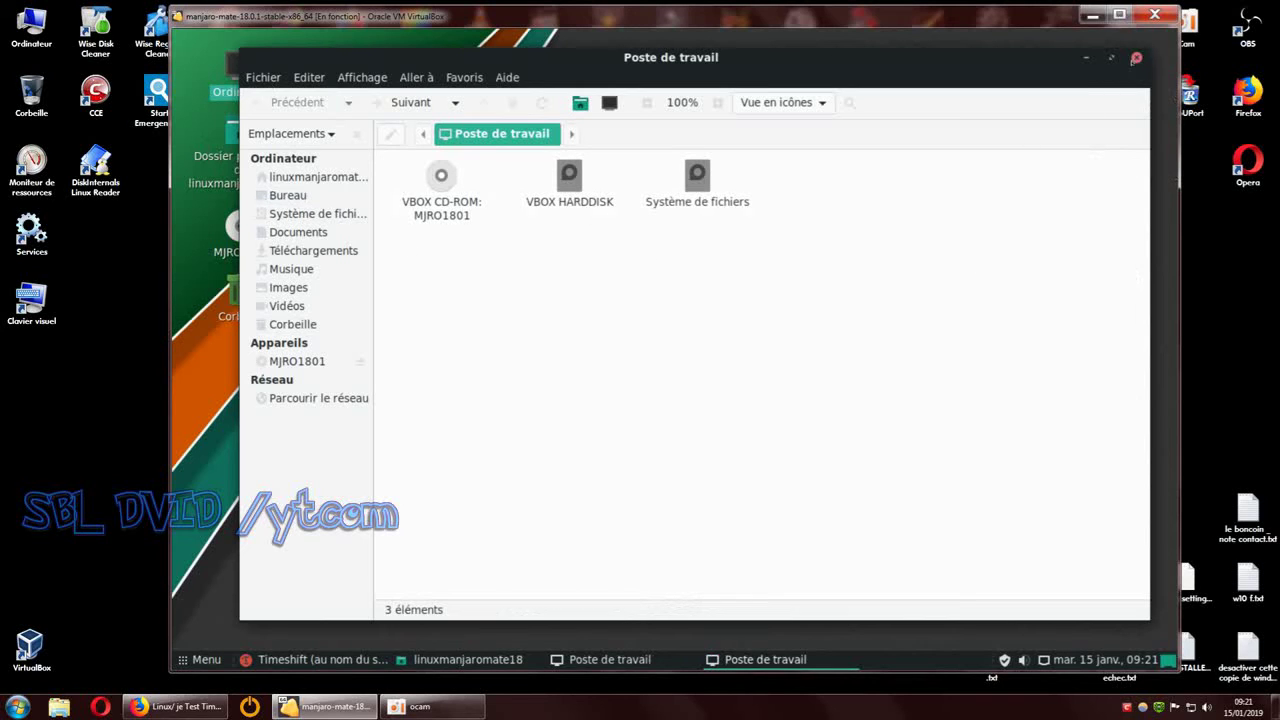
click(1136, 57)
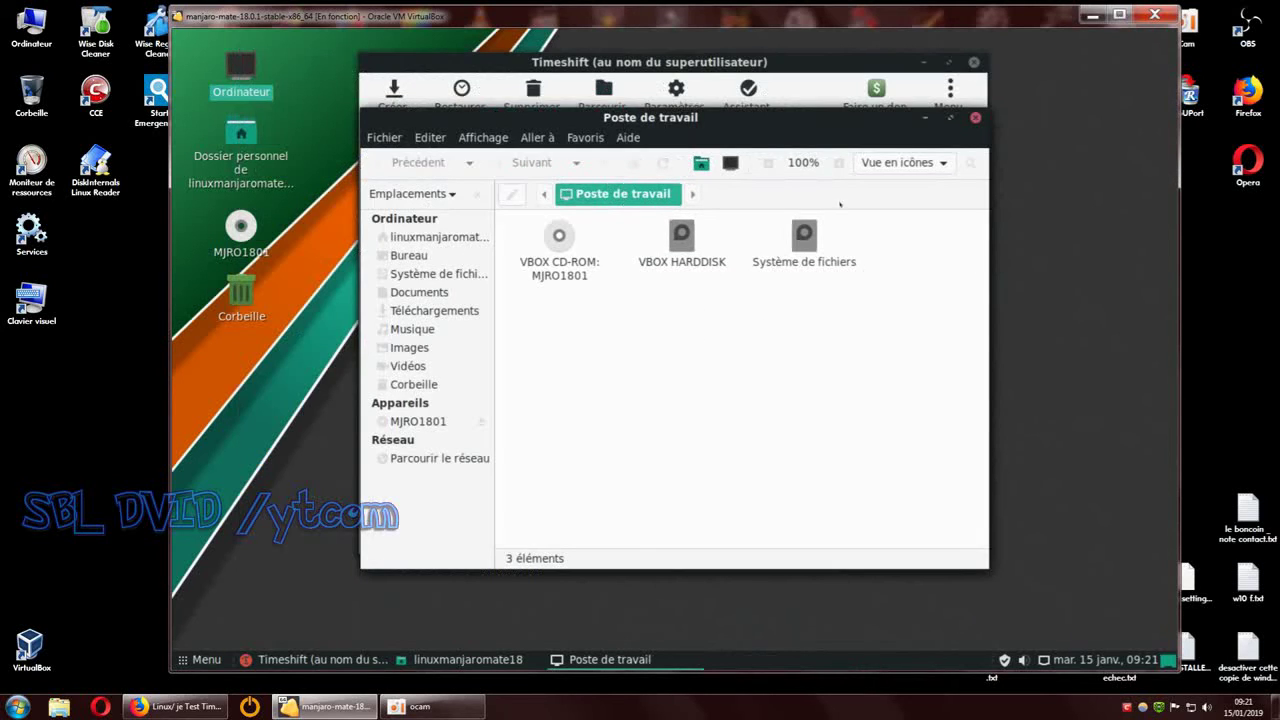
click(975, 118)
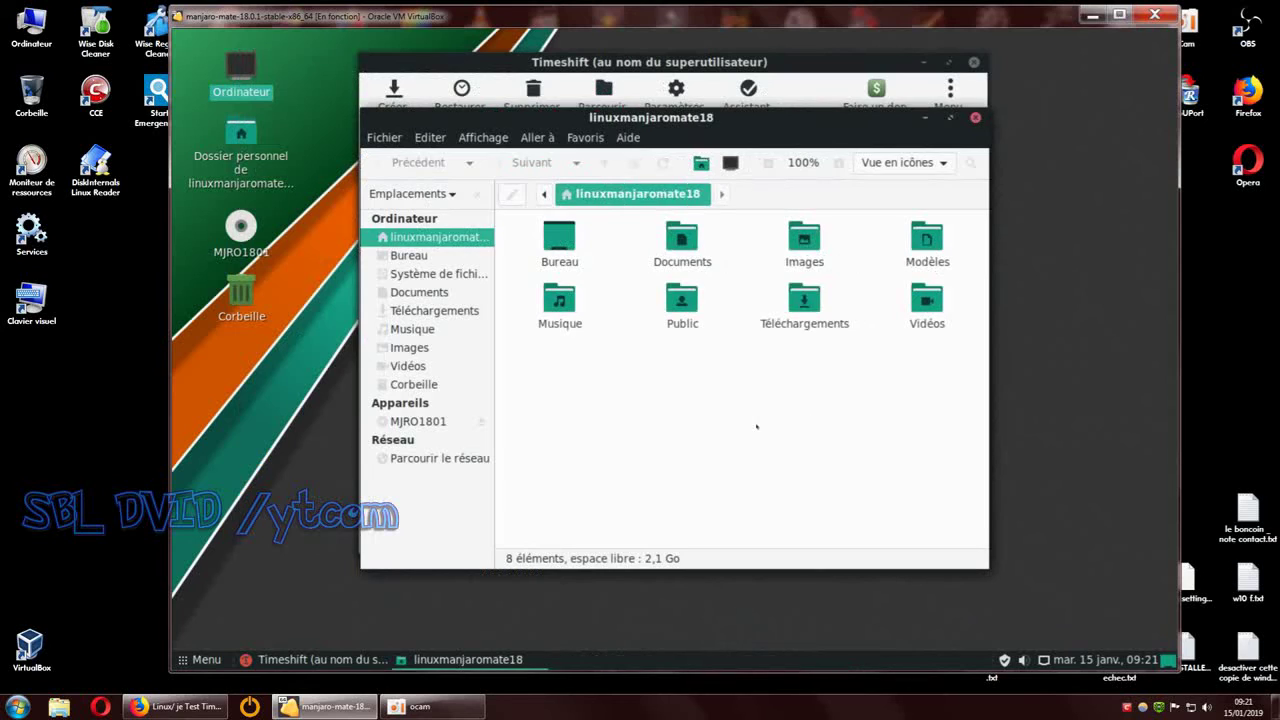
click(975, 118)
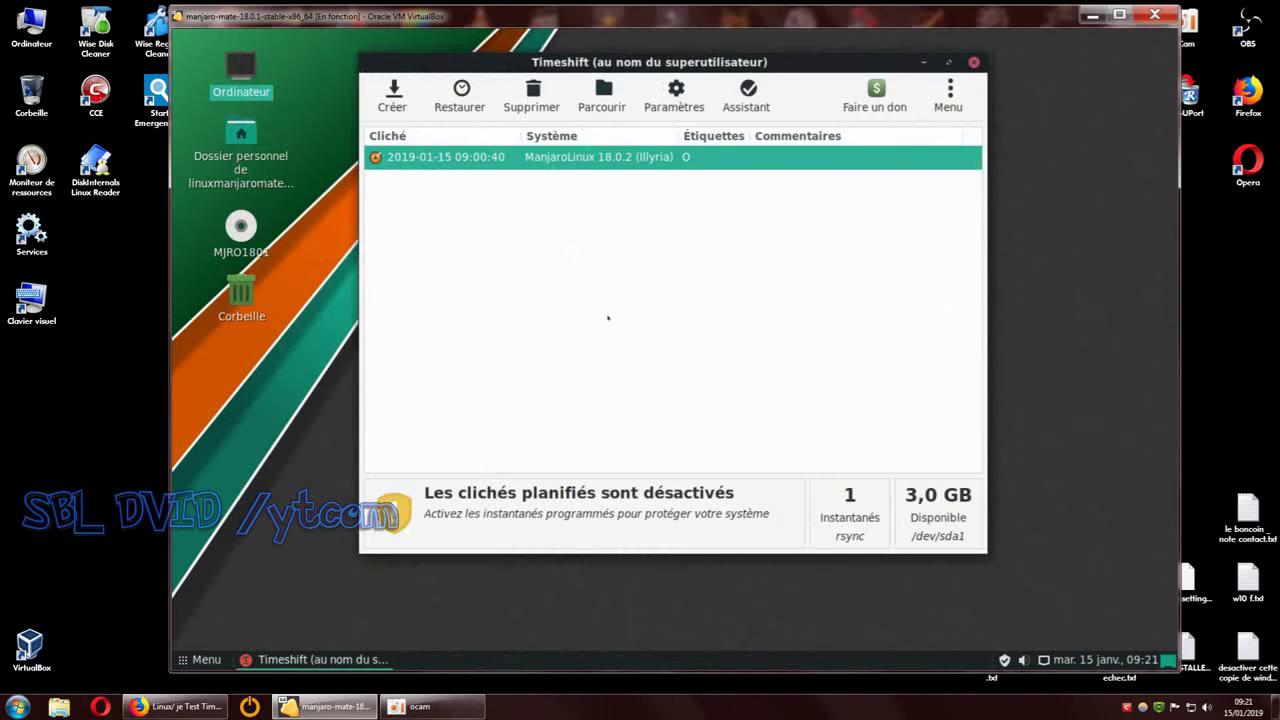
Step: Review the snapshot schedule in the Timeshift settings, close the settings and reopen the schedule to recheck it
click(675, 94)
click(684, 147)
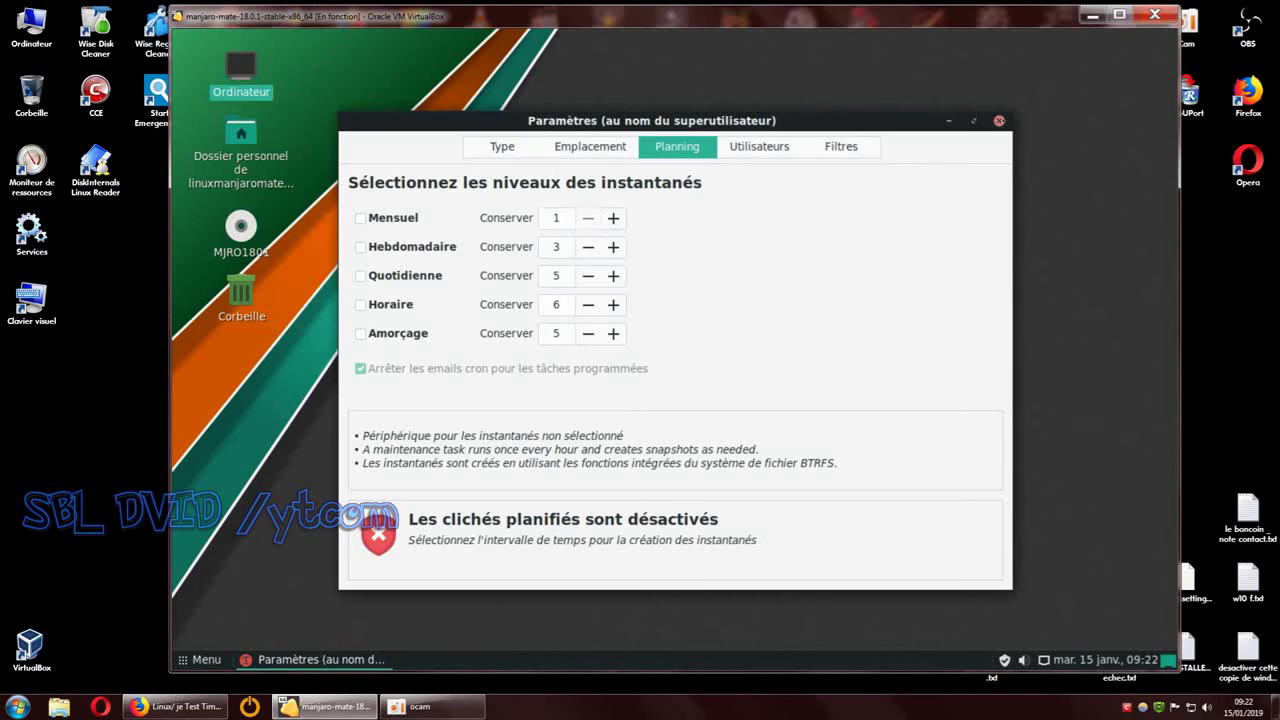
click(998, 120)
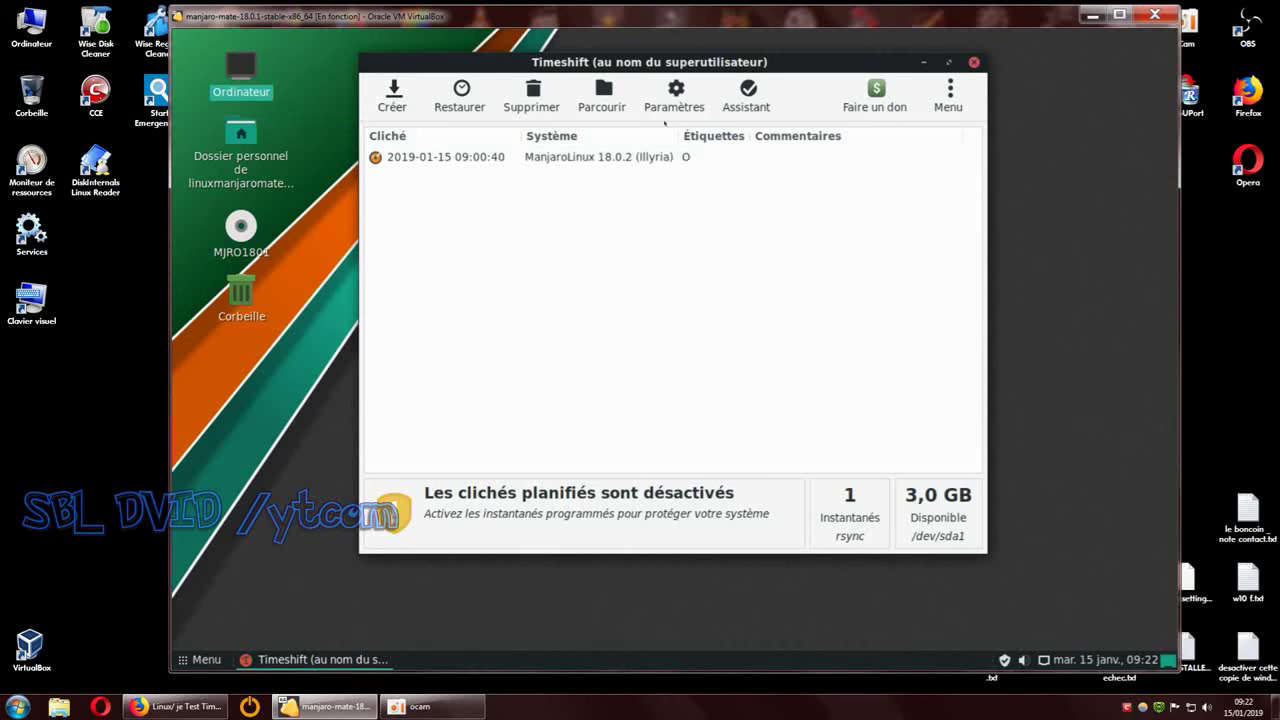
click(676, 96)
click(680, 150)
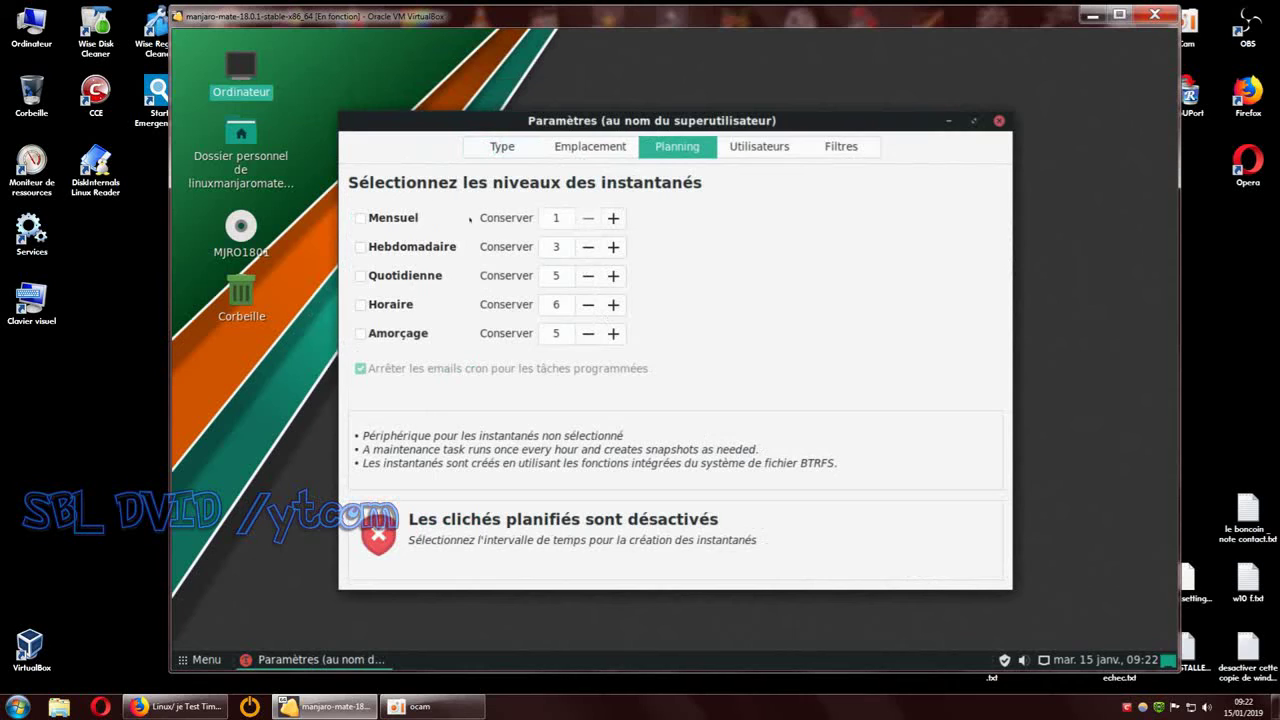
click(998, 120)
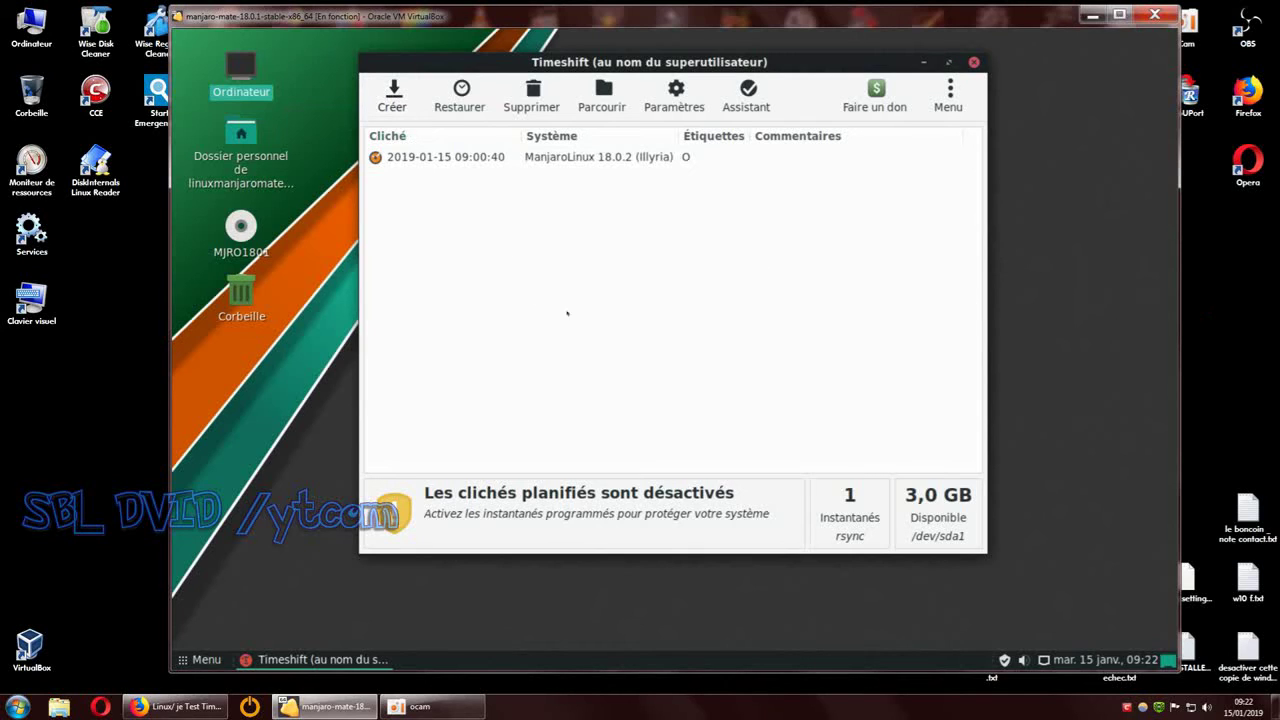
click(452, 158)
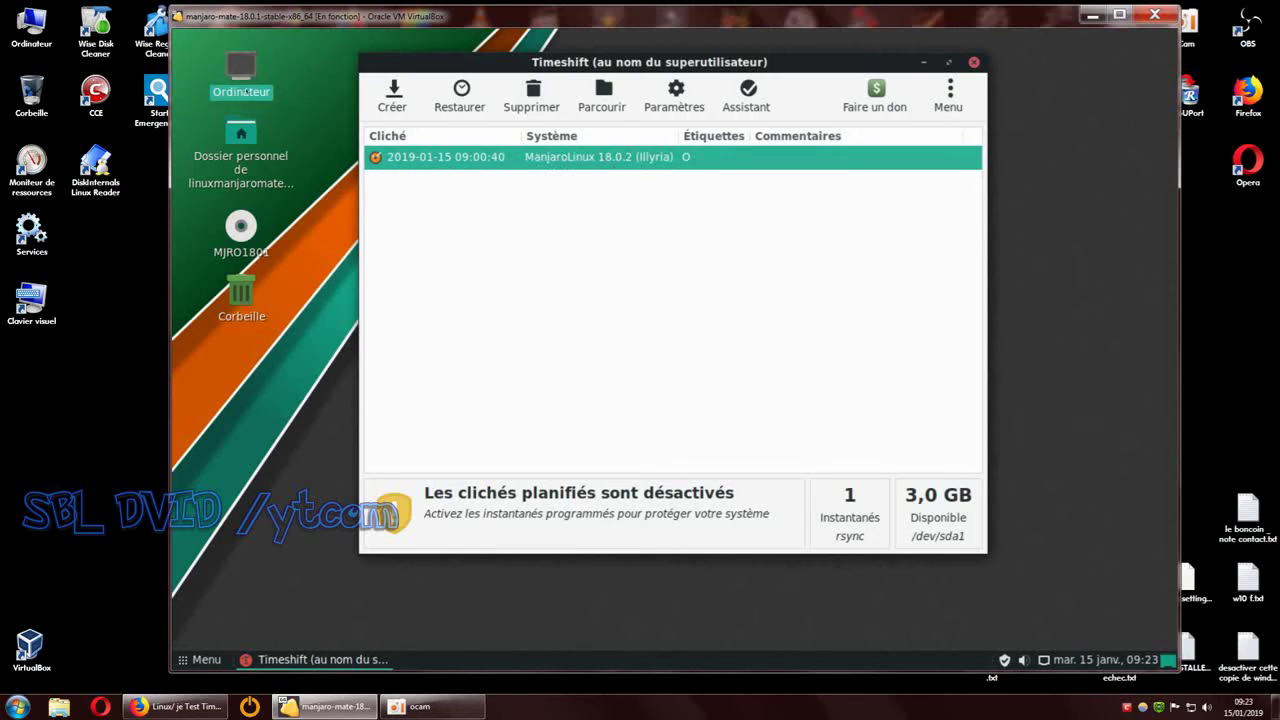
double_click(240, 68)
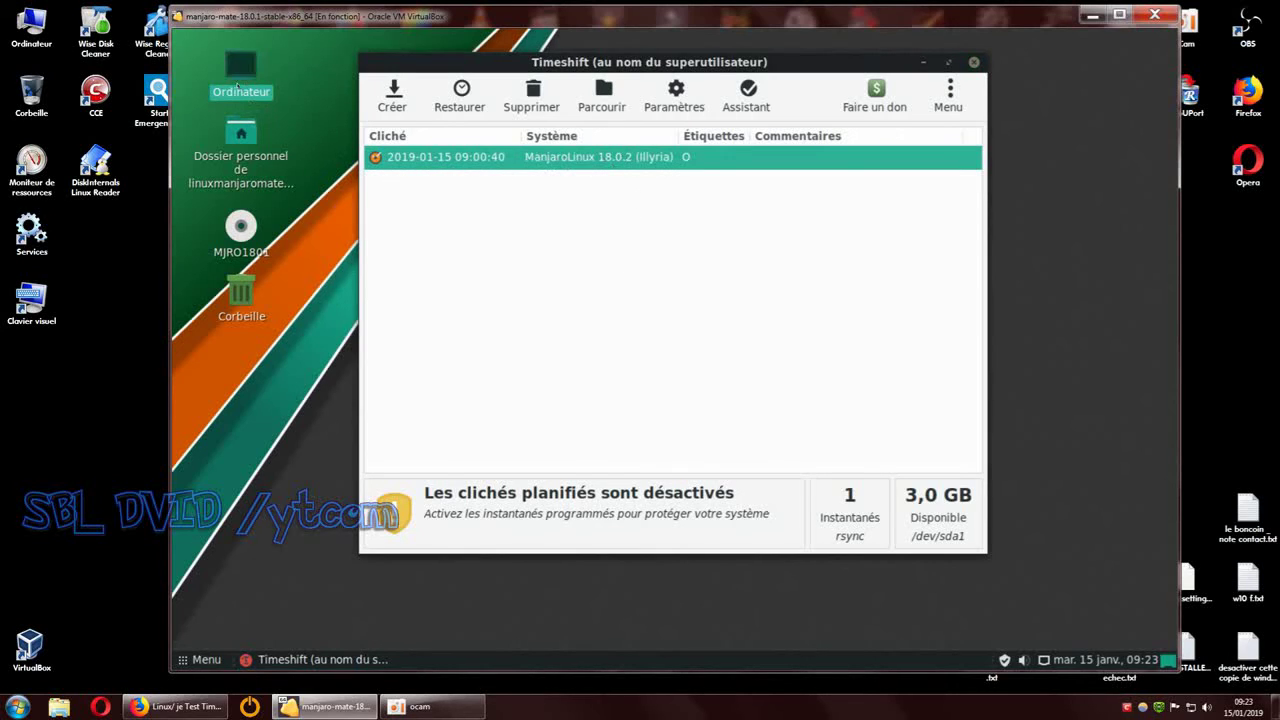
double_click(804, 240)
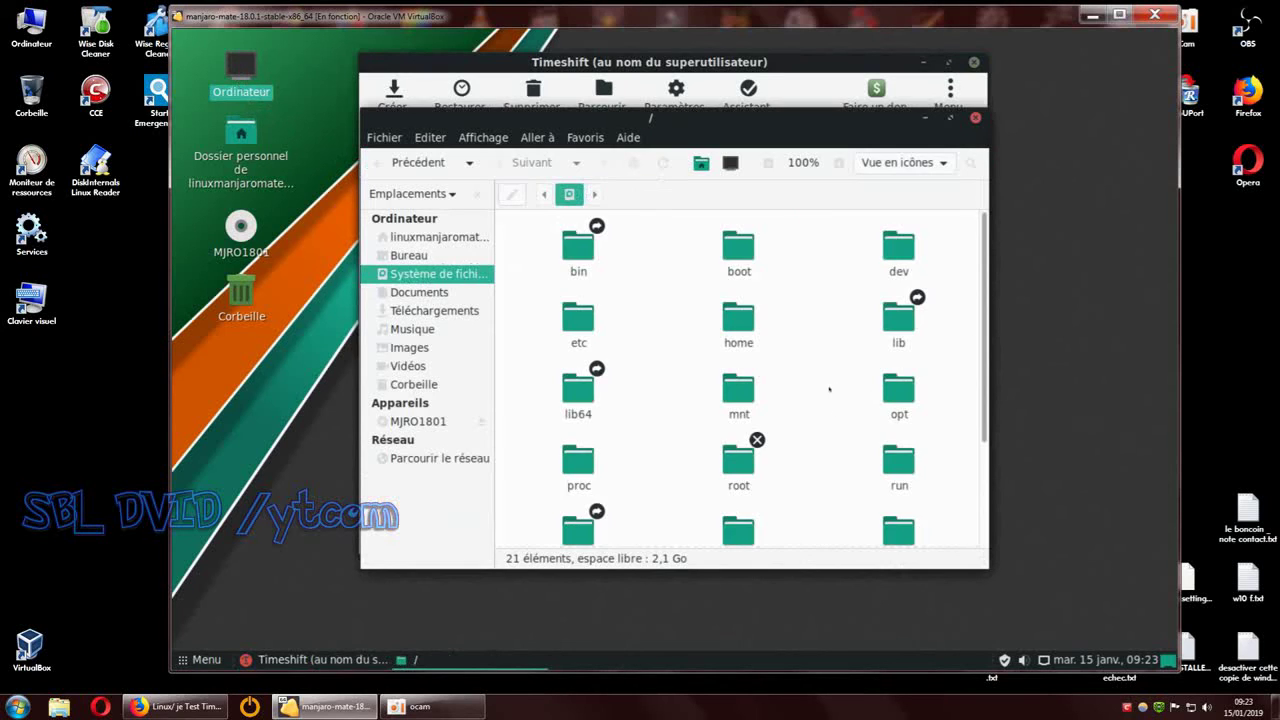
scroll(858, 376, down, 3)
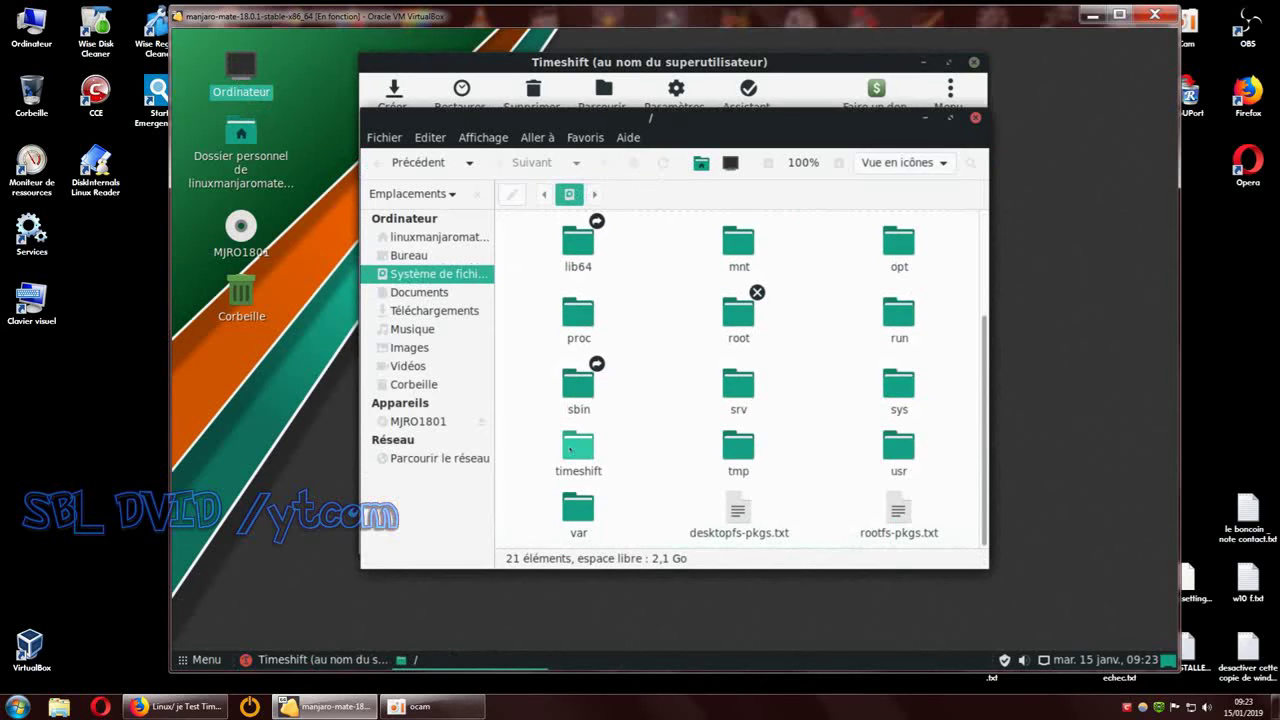
click(576, 449)
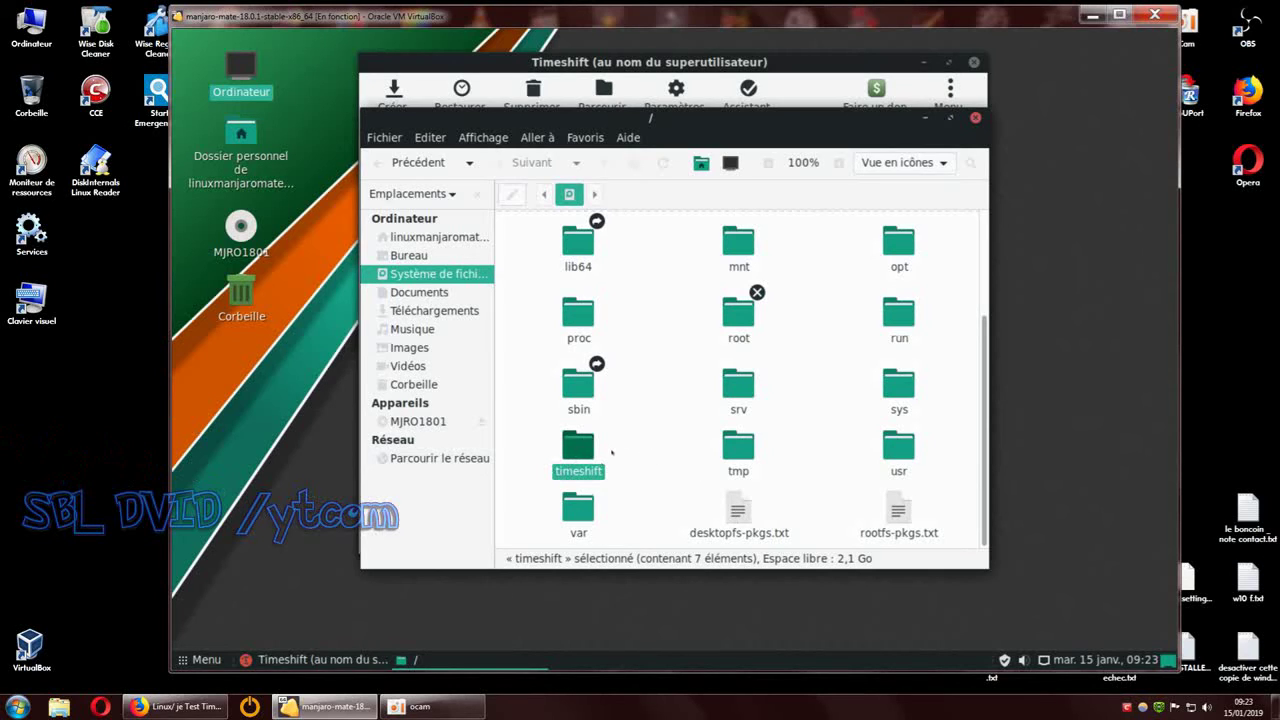
click(975, 117)
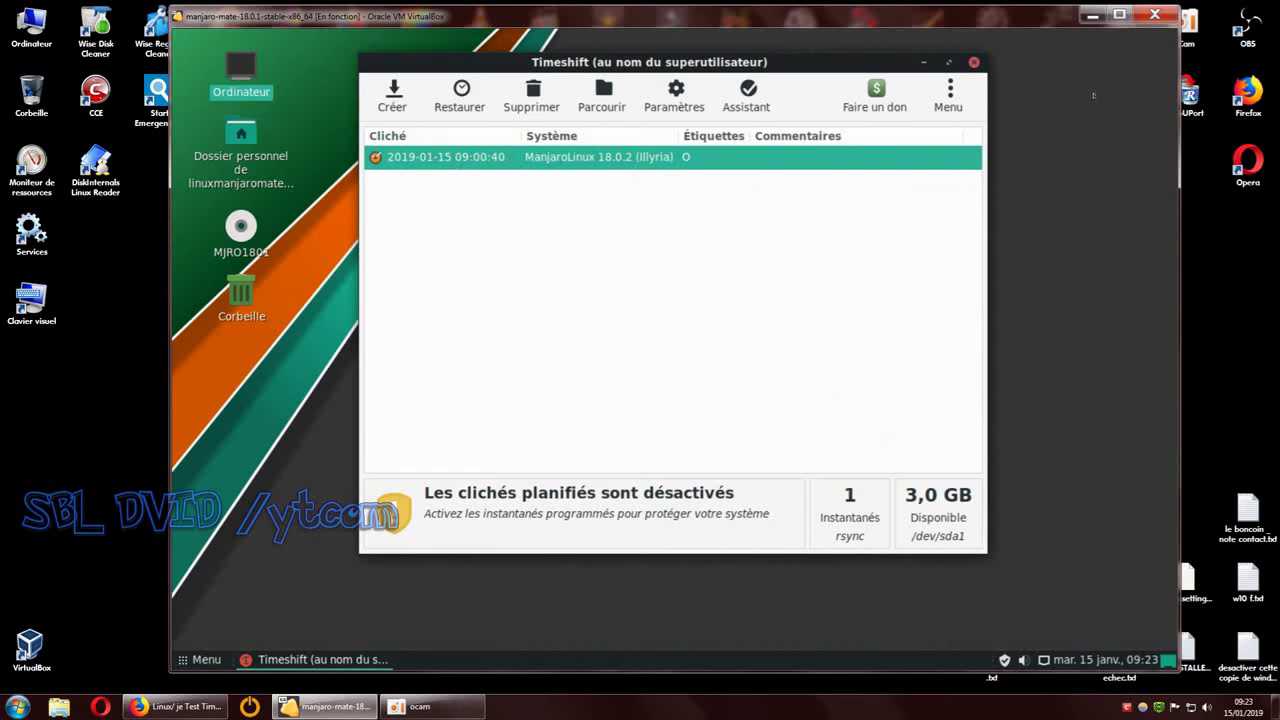
Step: Open the inclusion/exclusion filters in the Timeshift settings and widen the settings window
drag(832, 70, 895, 319)
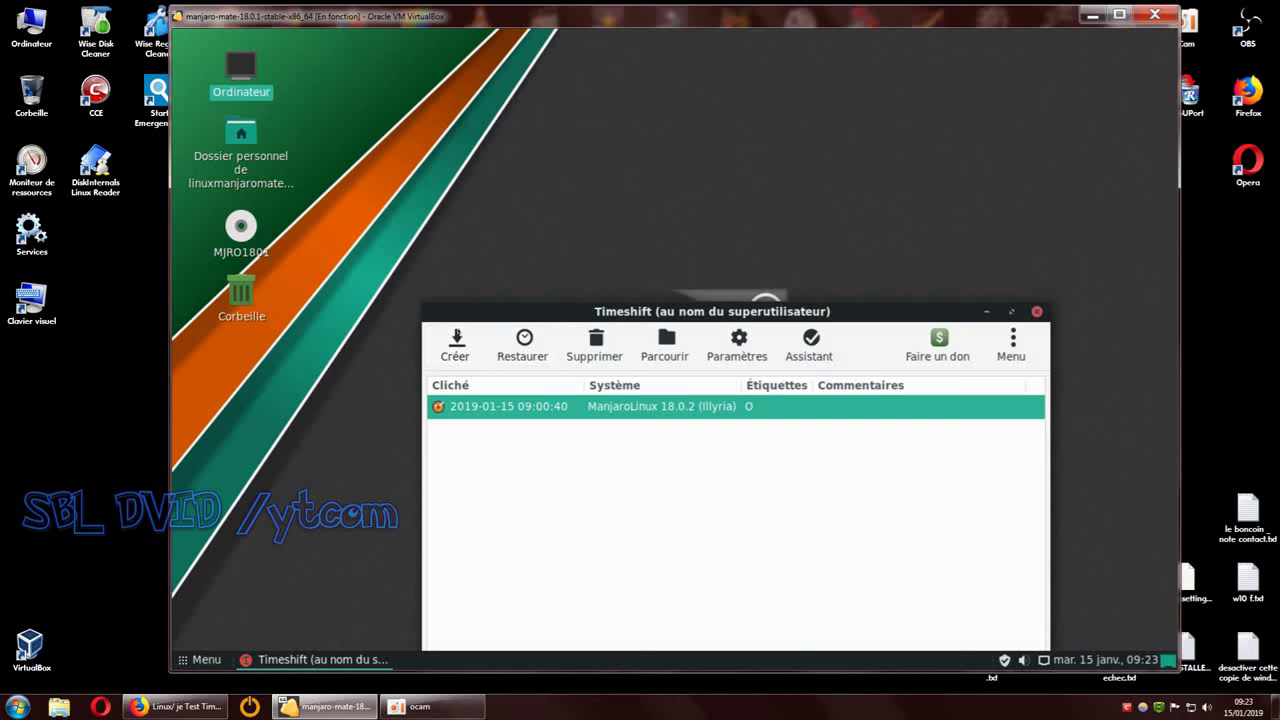
drag(912, 315, 890, 116)
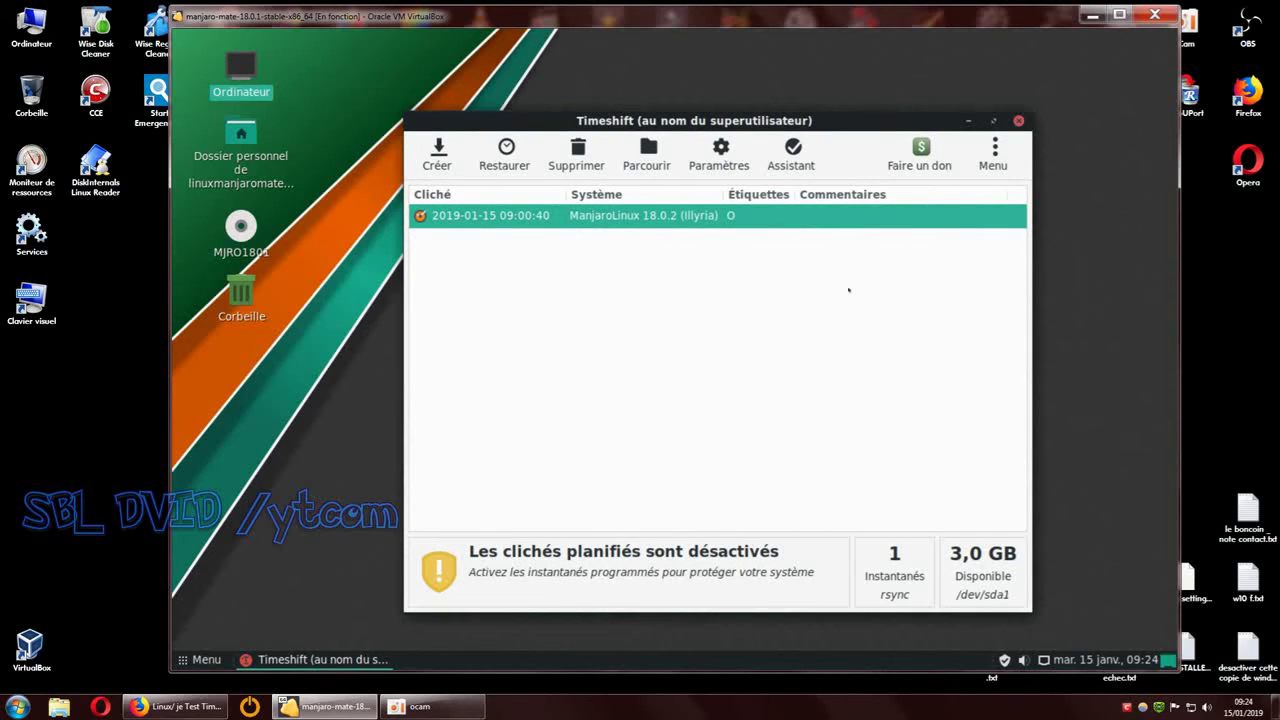
click(735, 164)
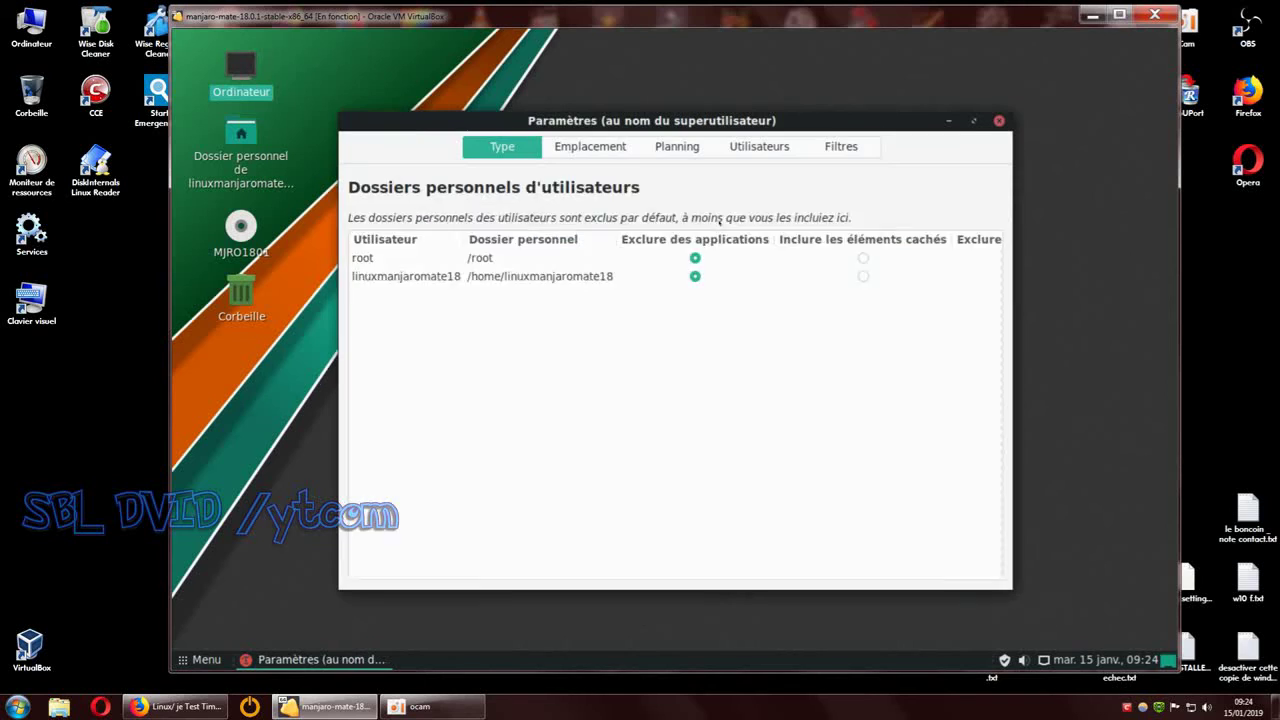
click(835, 152)
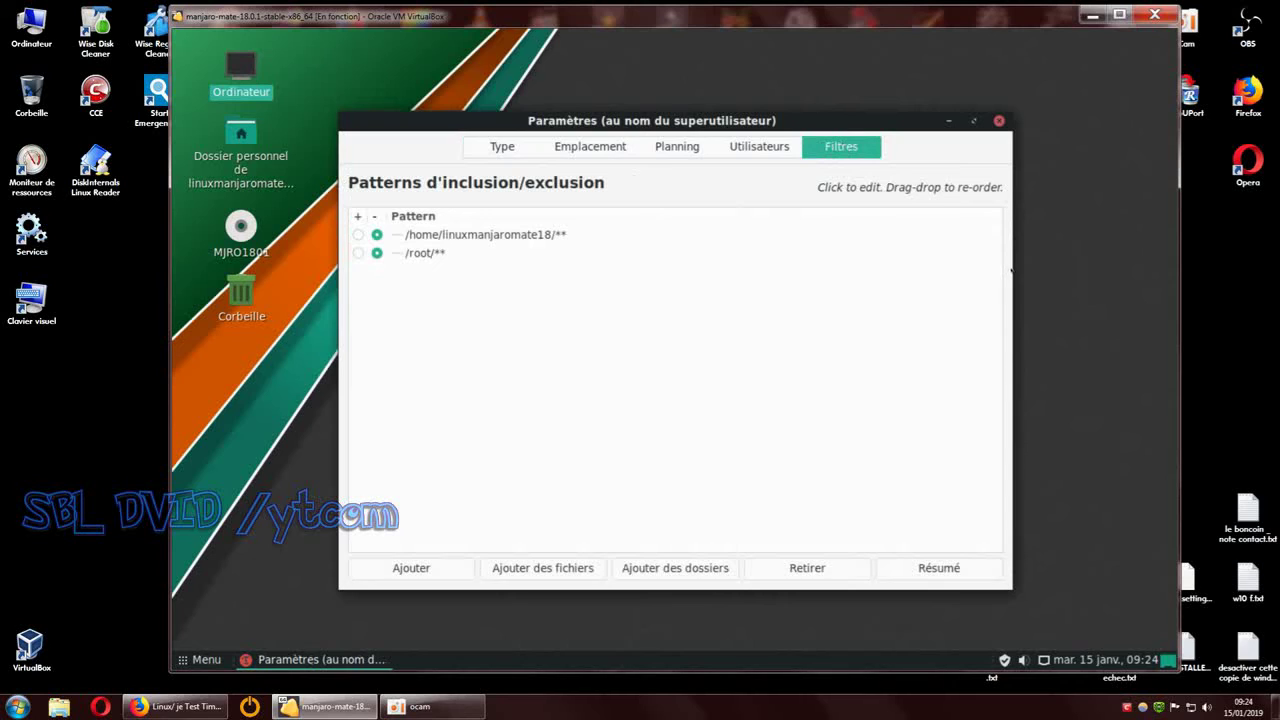
drag(1004, 264, 1140, 264)
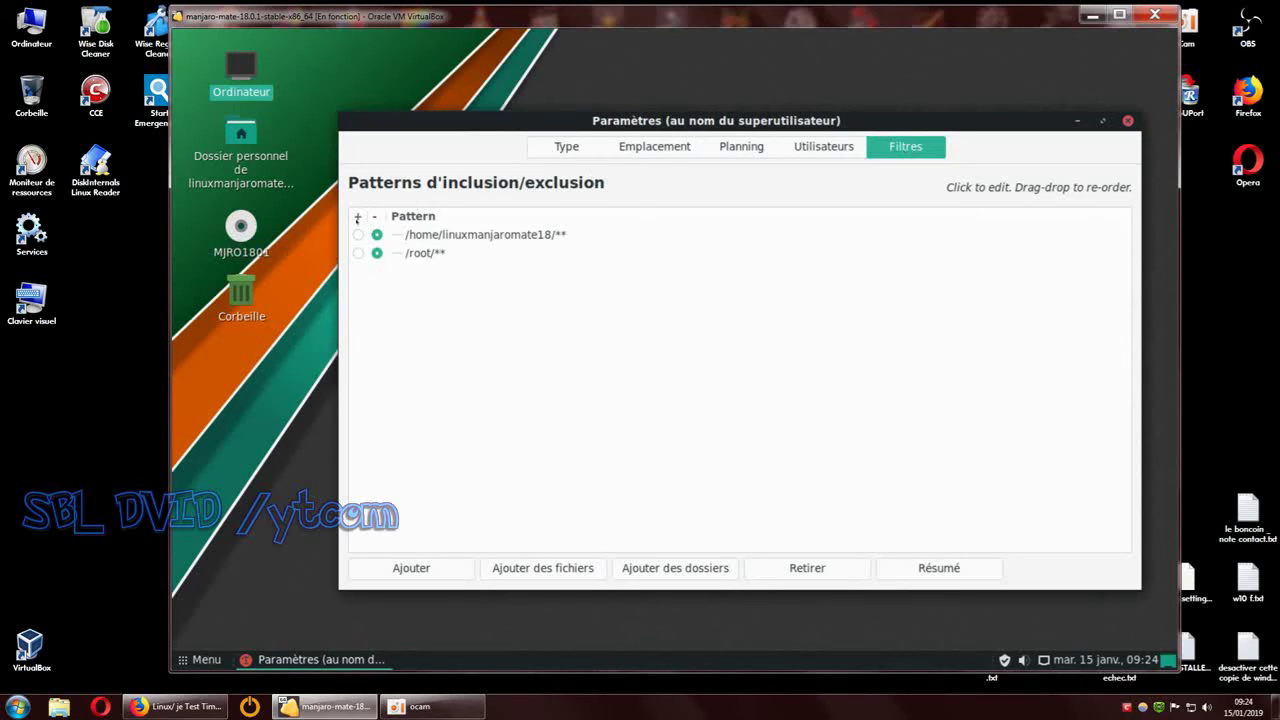
Step: Toggle the /home/linuxmanjaromate18/** and /root/** patterns between inclusion and exclusion, leaving both on inclusion
click(357, 253)
click(357, 234)
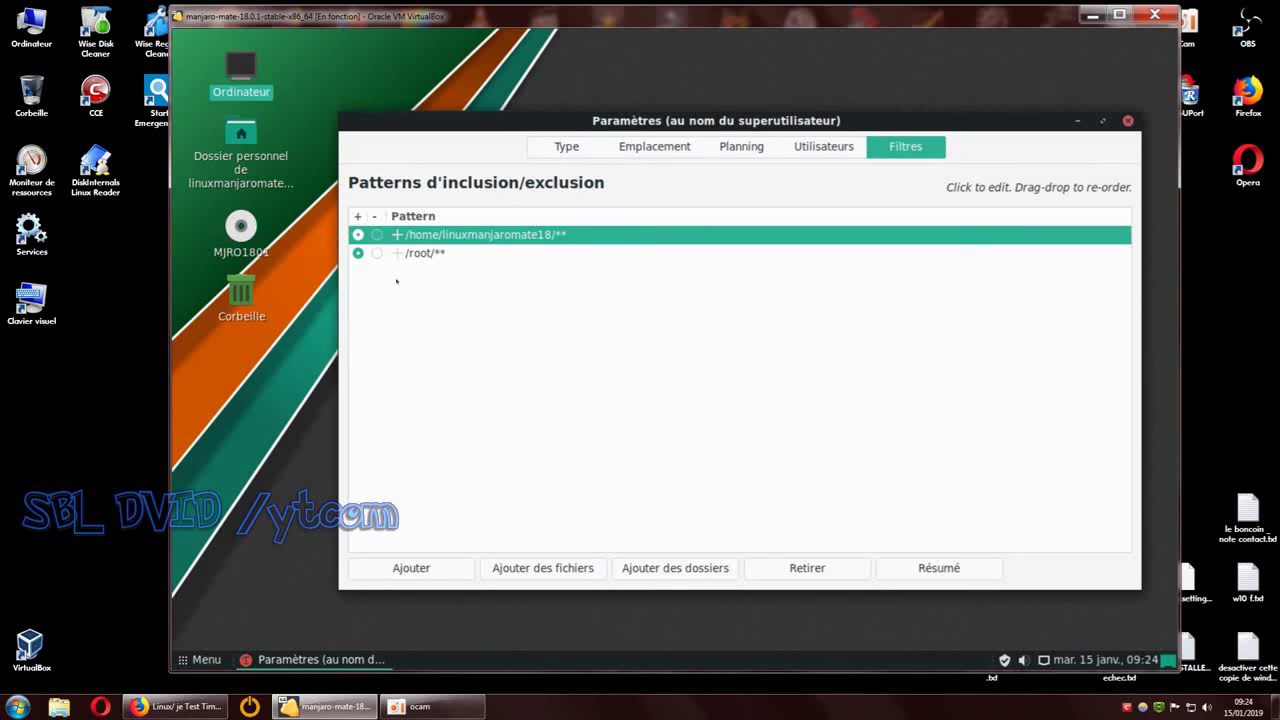
click(377, 234)
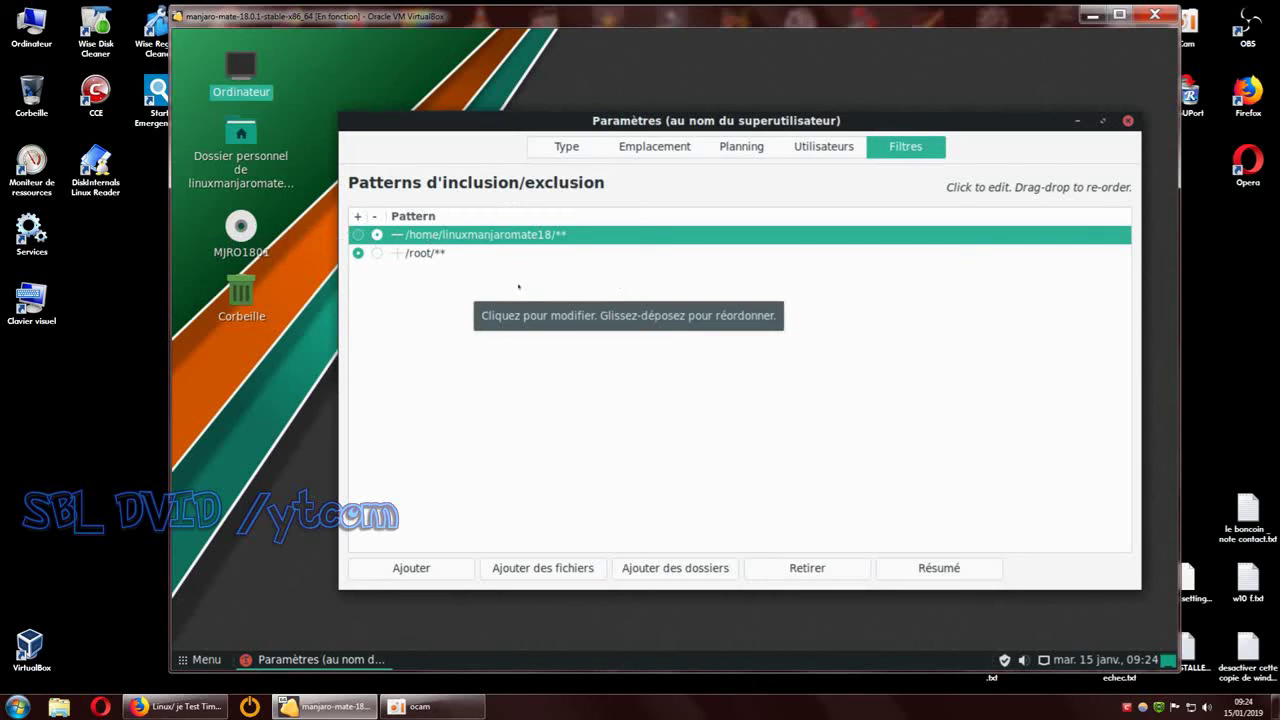
click(377, 253)
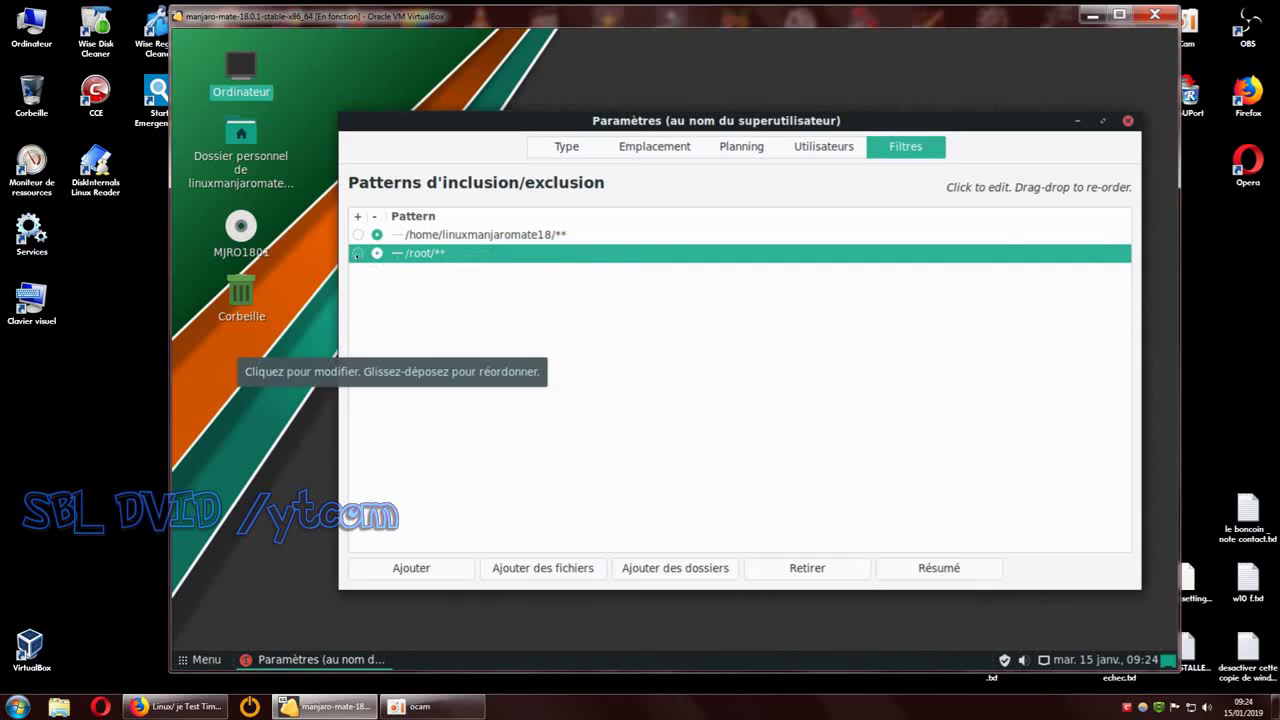
click(357, 253)
click(357, 234)
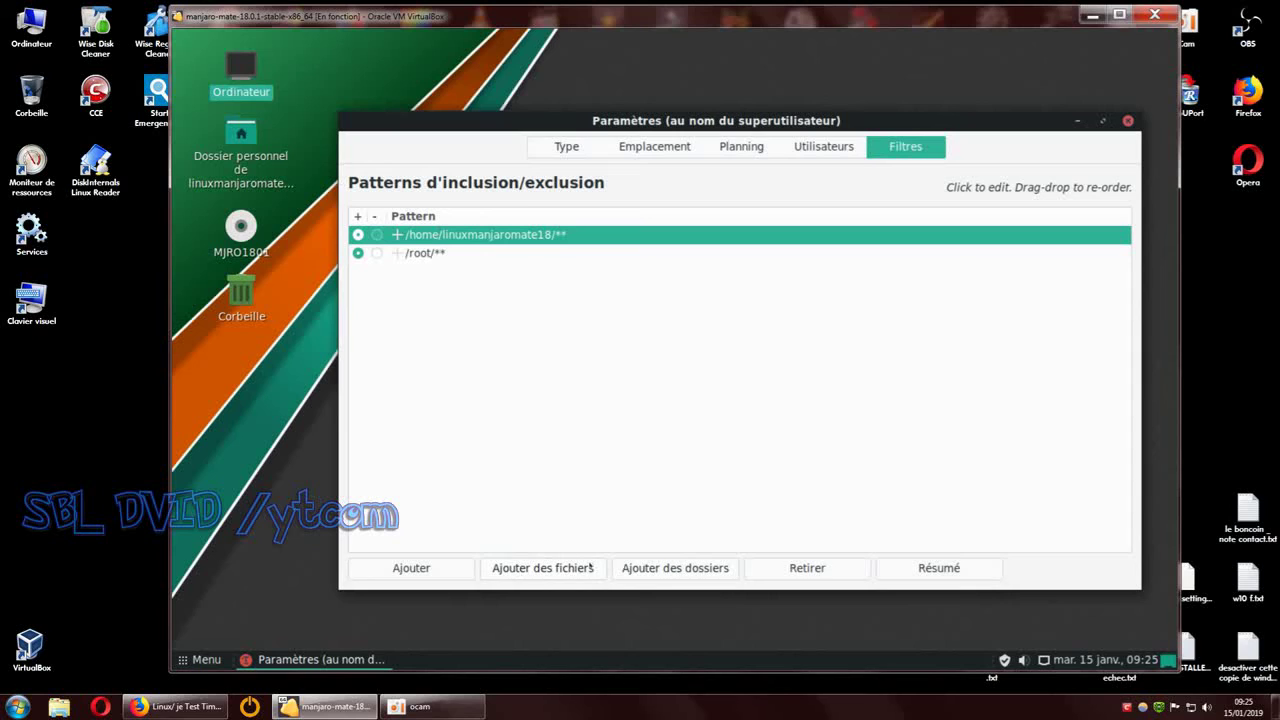
click(673, 567)
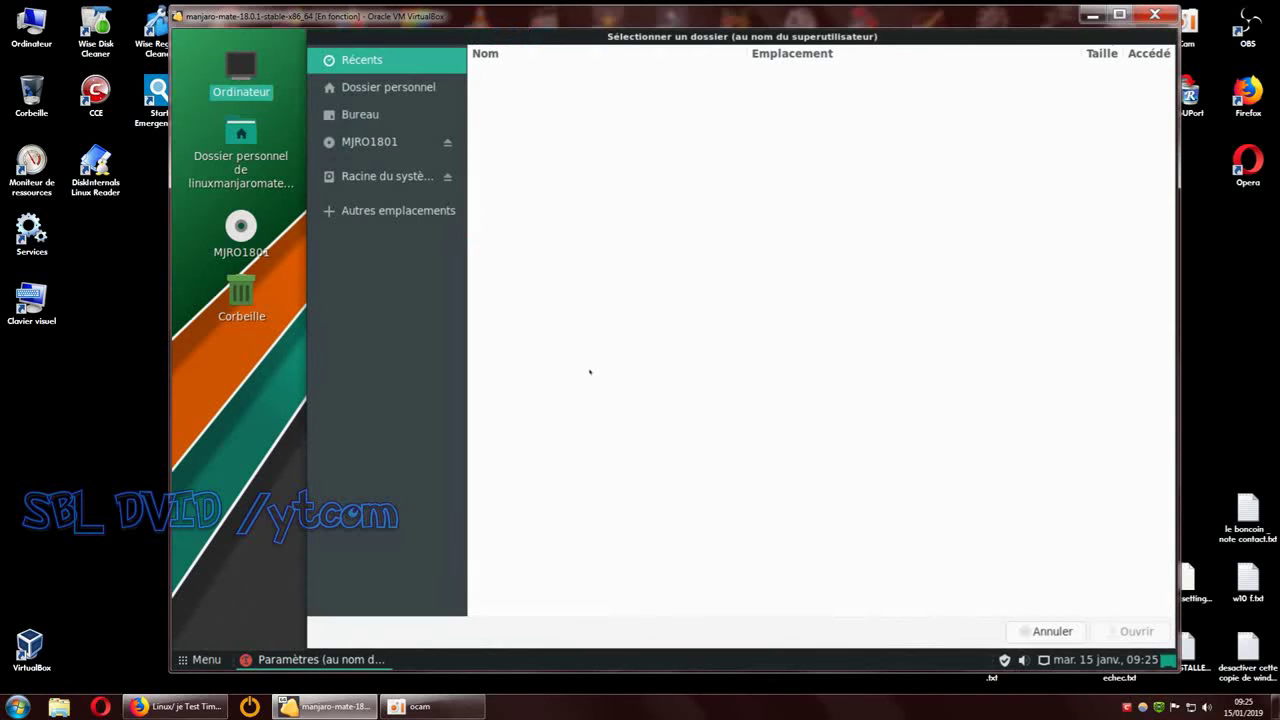
click(1166, 18)
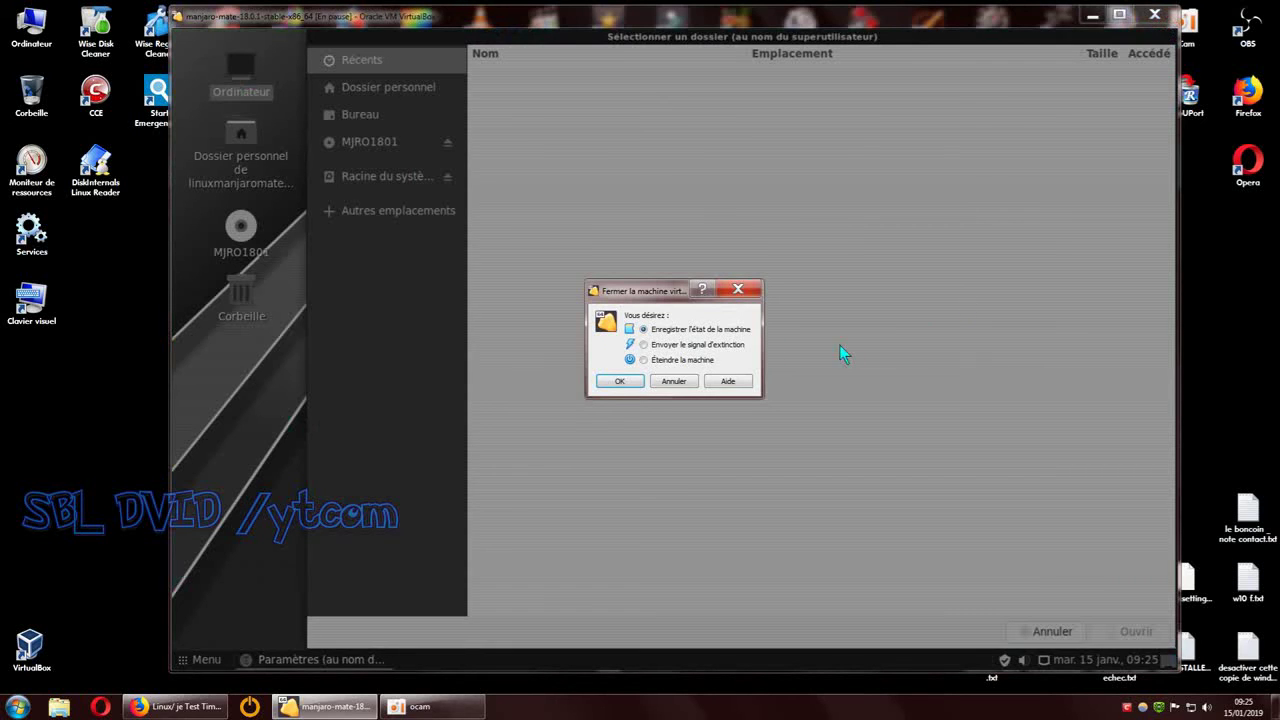
click(678, 382)
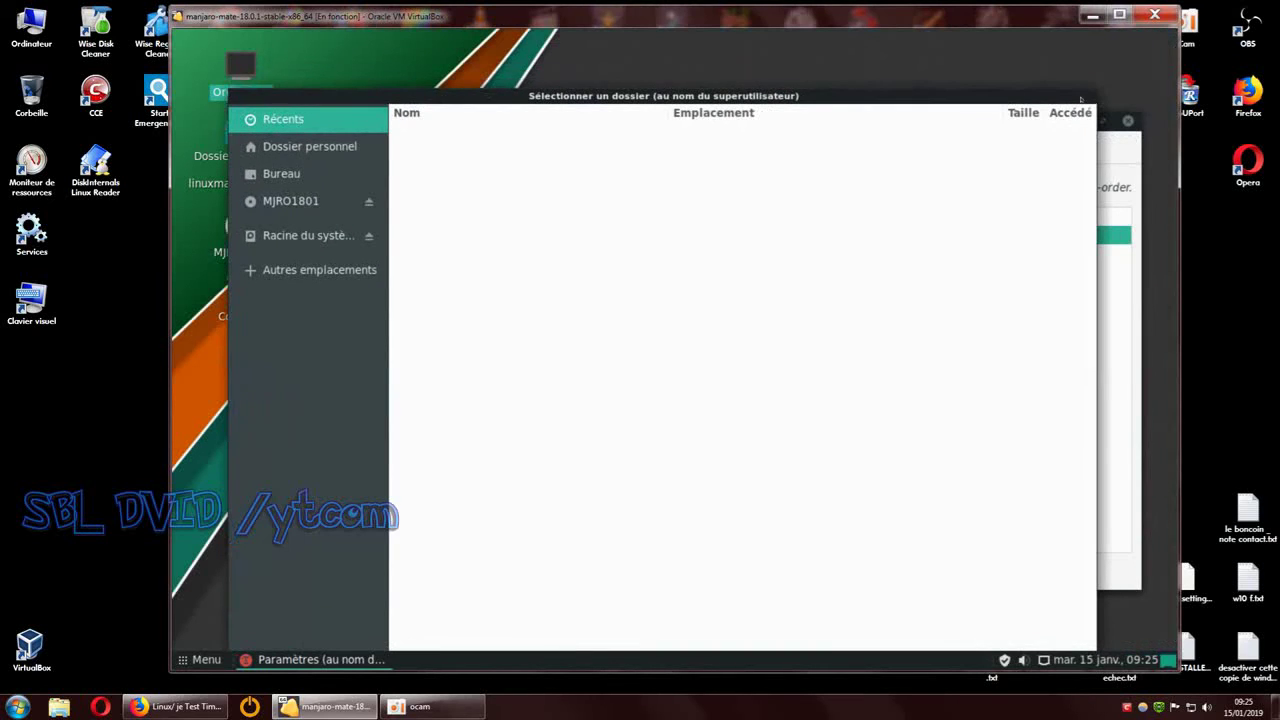
drag(1081, 93, 760, 177)
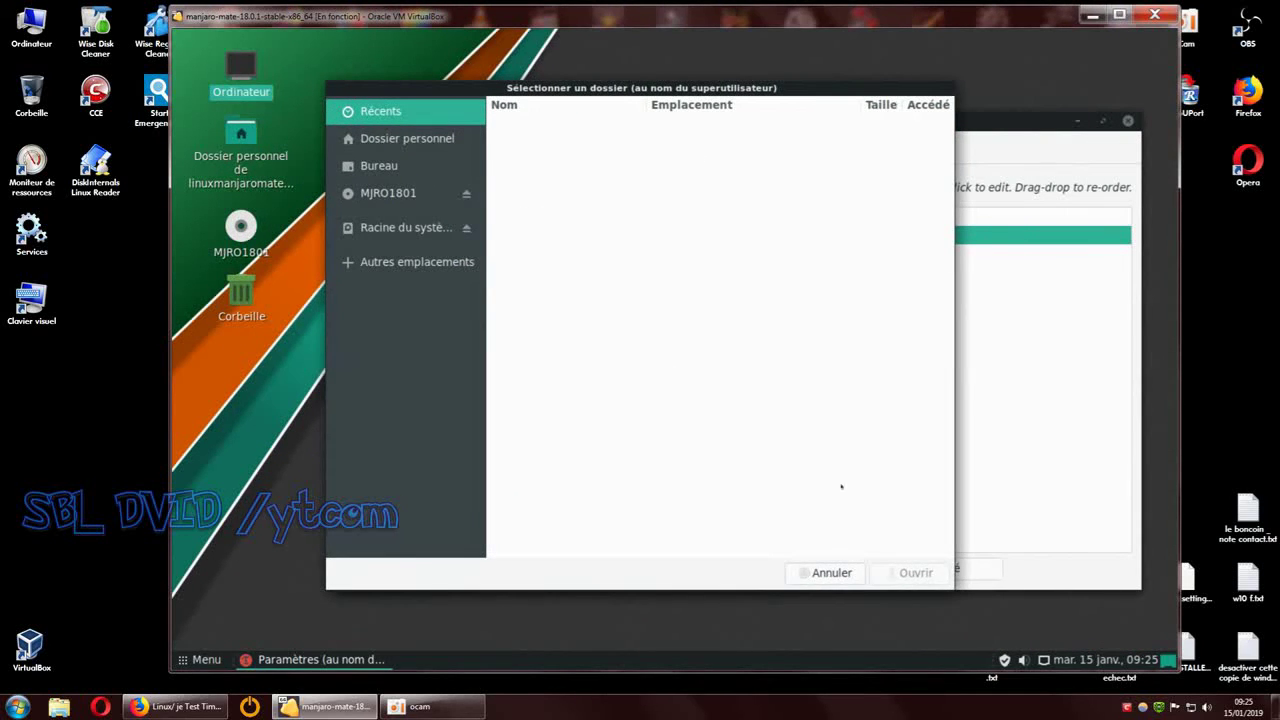
click(828, 573)
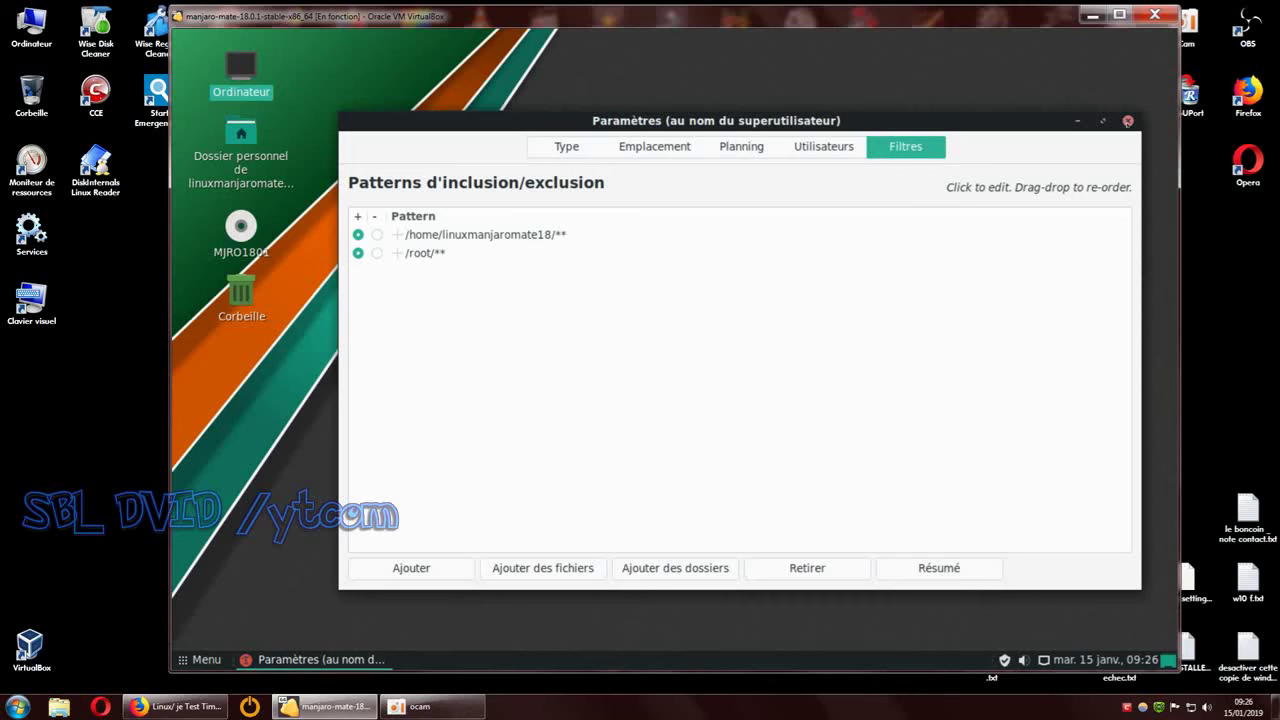
Step: Compare the users' home folder options with the inclusion/exclusion patterns in the filters
click(828, 147)
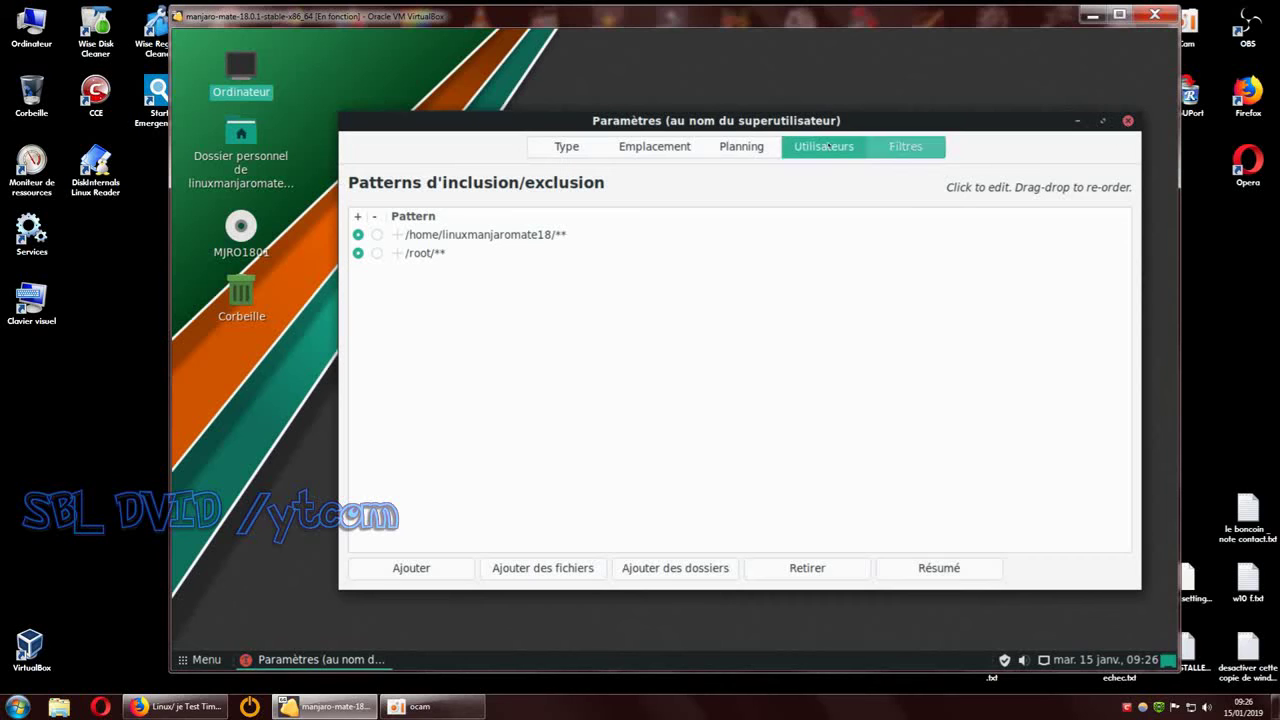
click(907, 148)
click(834, 148)
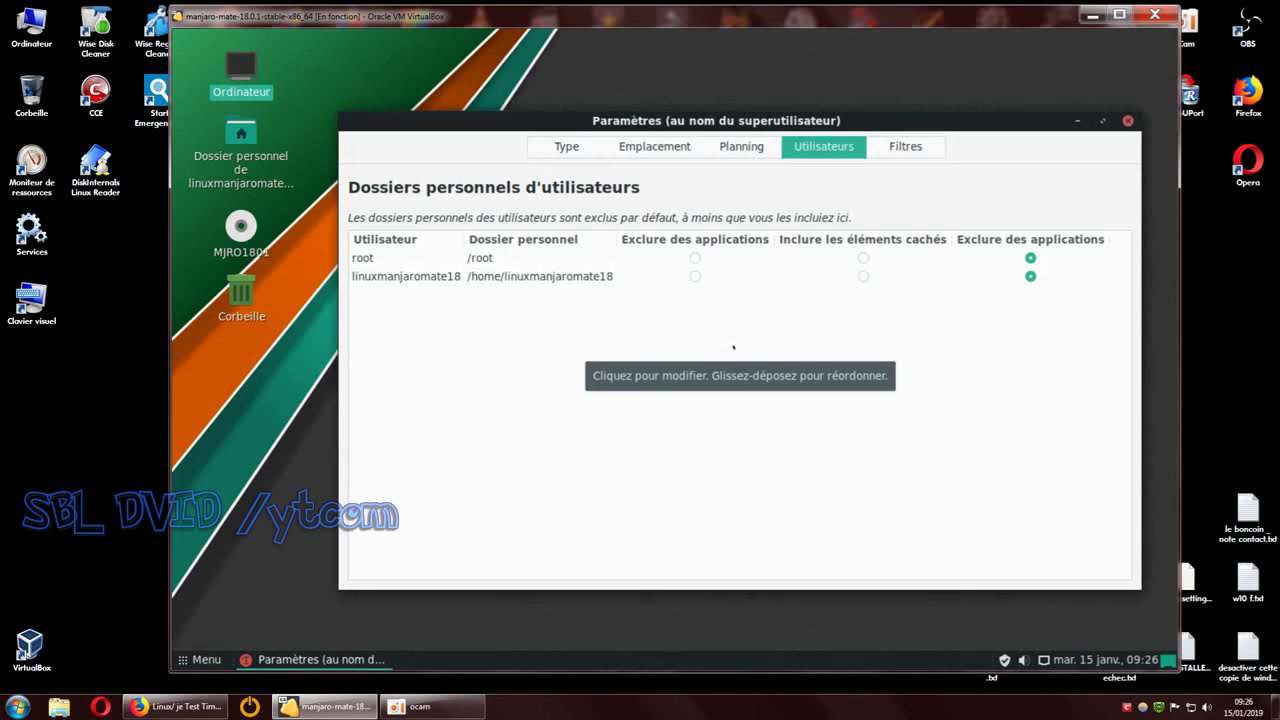
click(170, 706)
click(1192, 10)
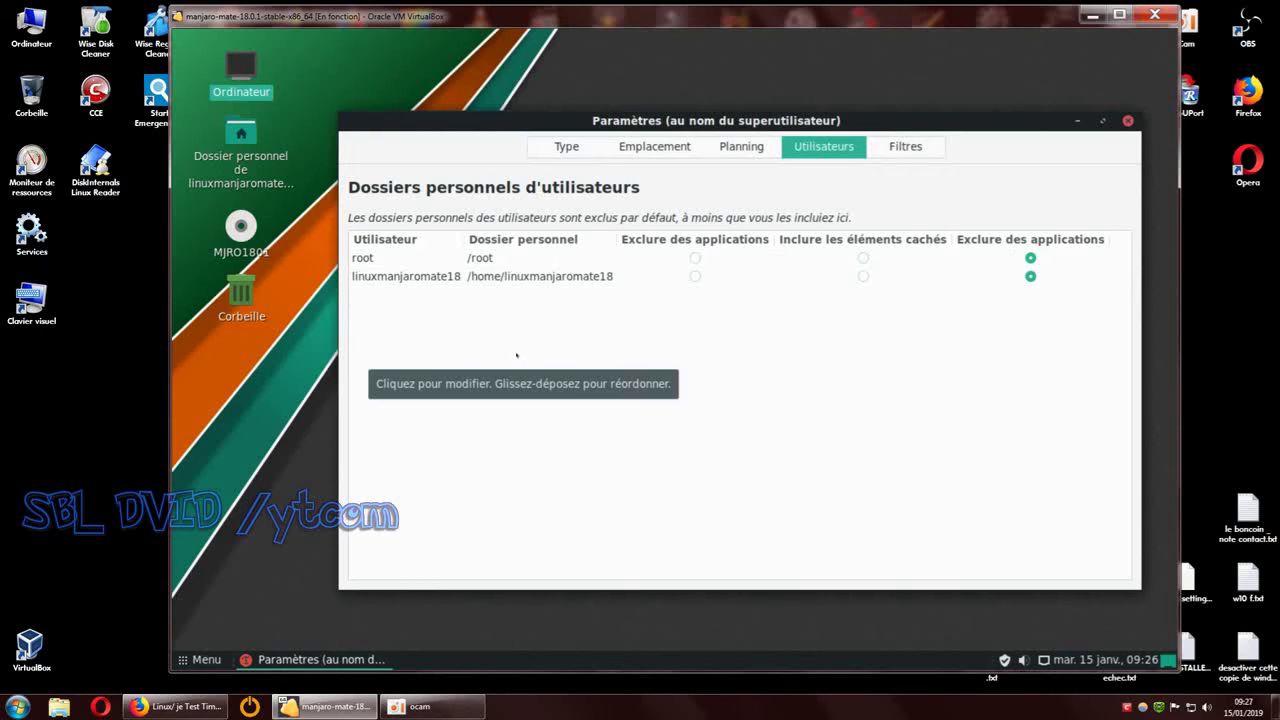
click(905, 146)
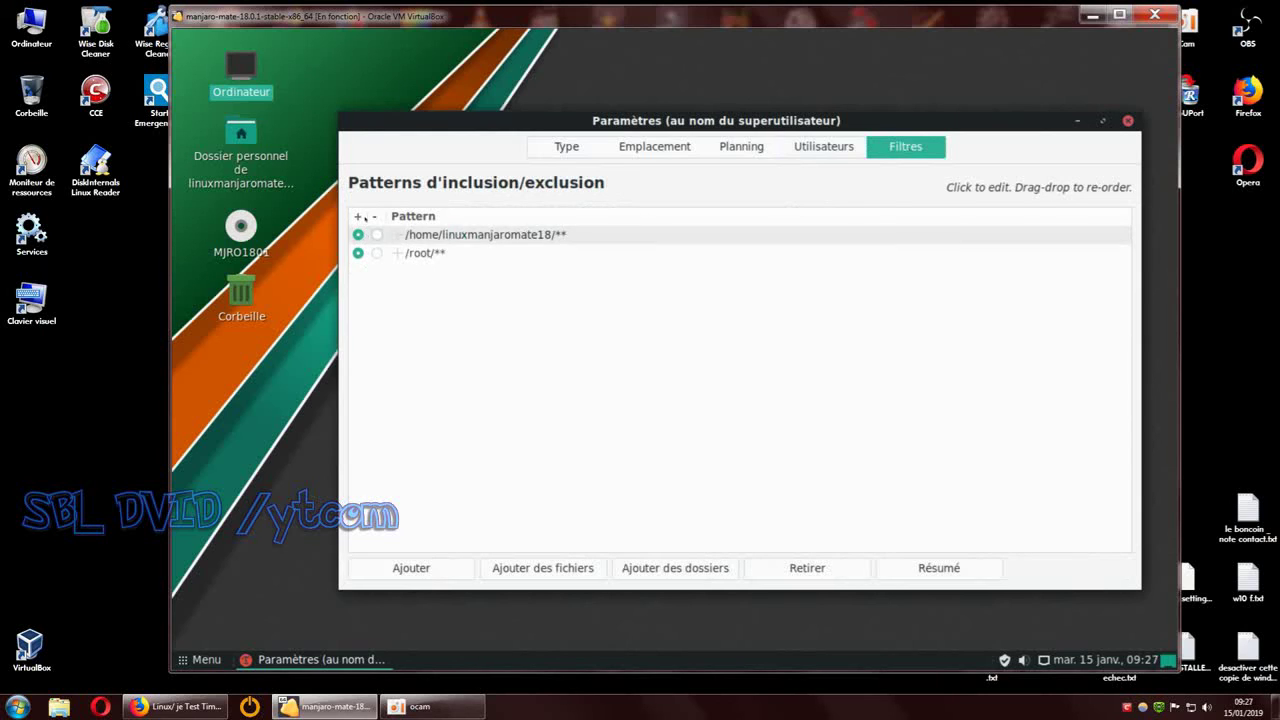
click(810, 150)
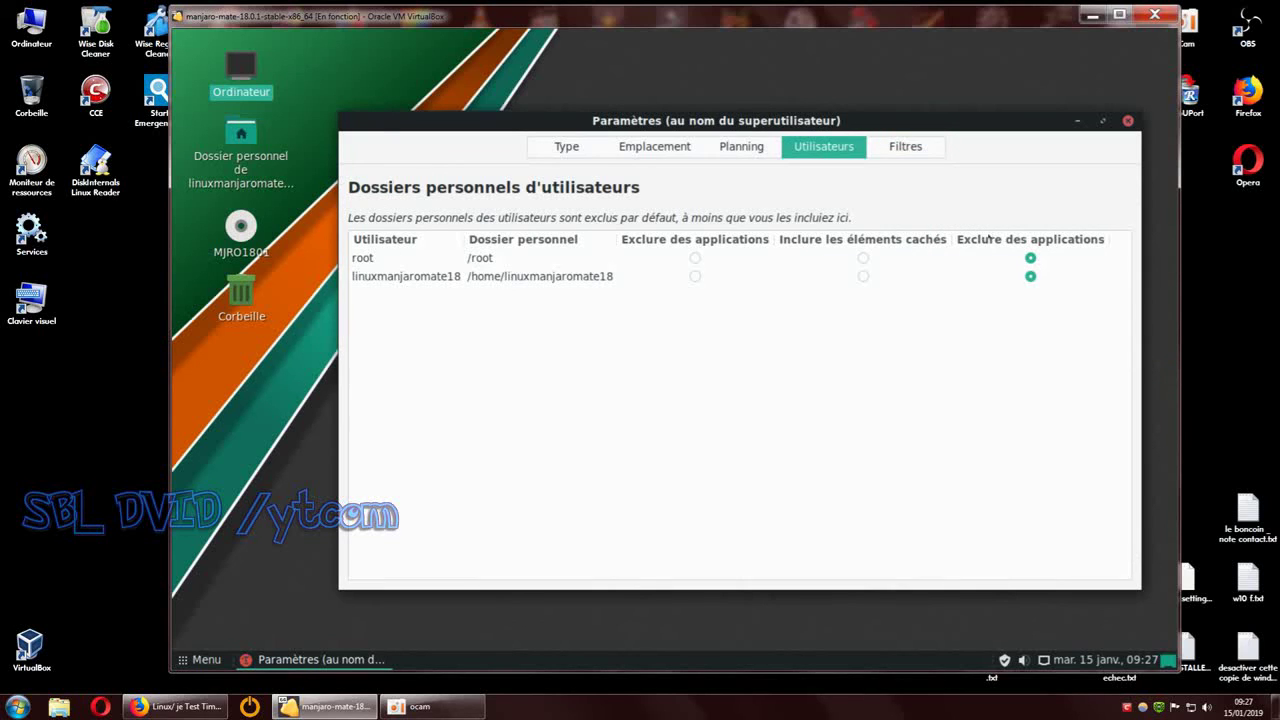
click(905, 146)
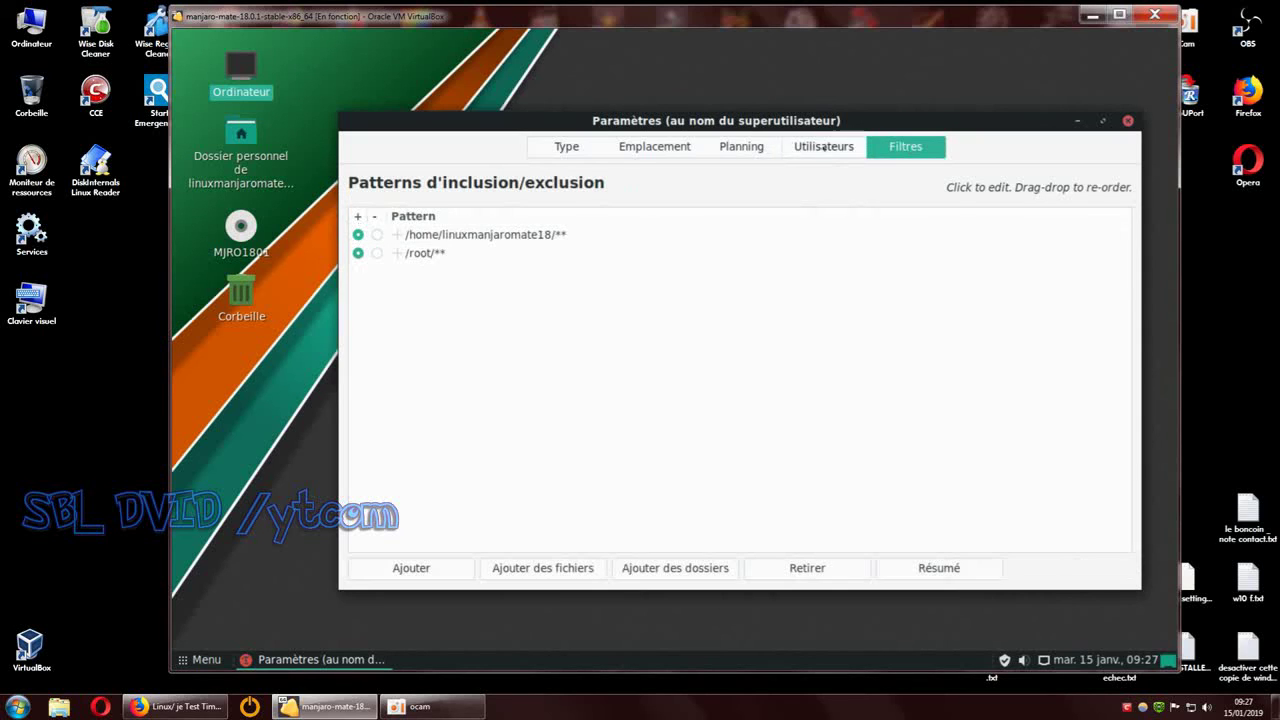
Step: Set the root and linuxmanjaromate18 home folders to the first Exclure des applications option and check the filter patterns
key(ctrl+Page_Up)
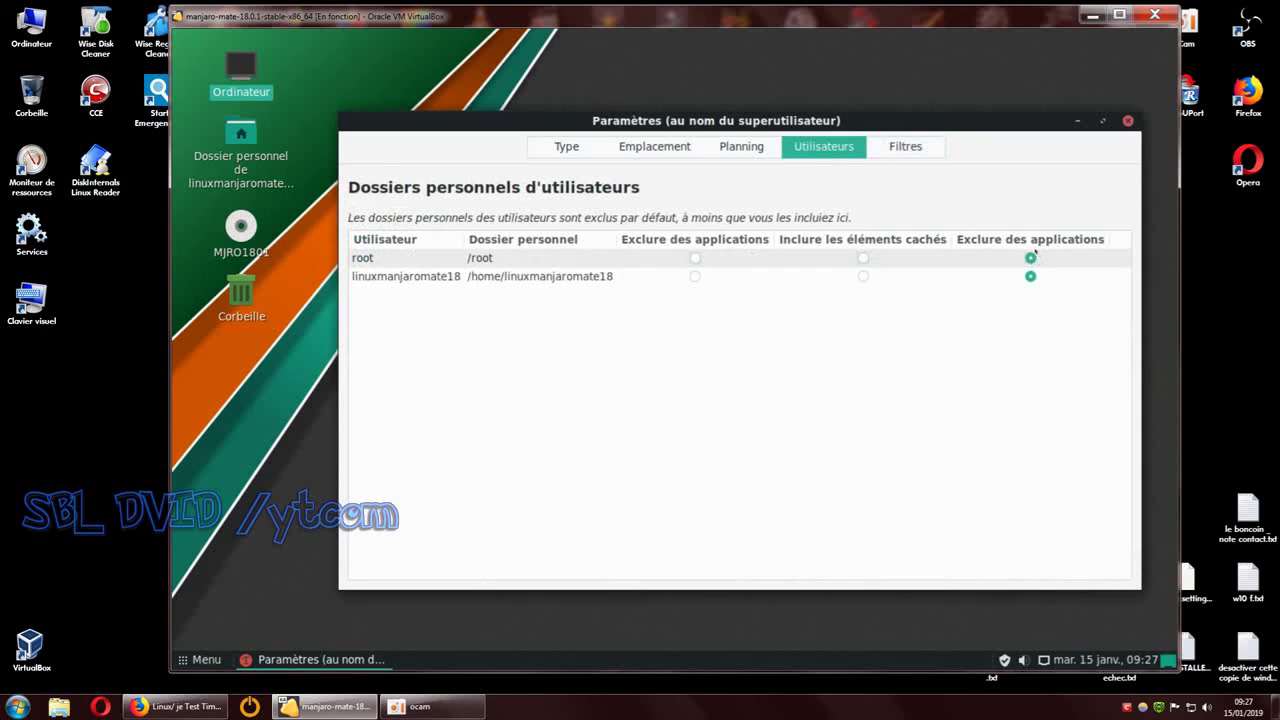
click(695, 258)
click(695, 276)
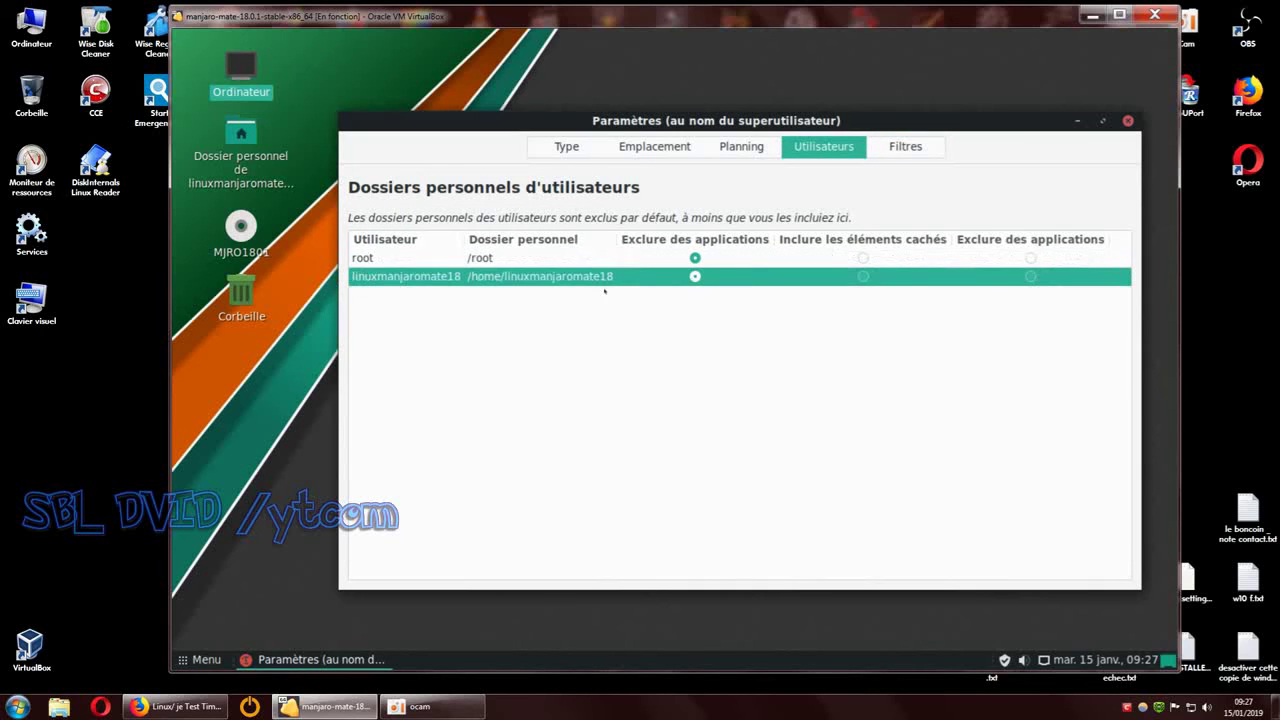
click(903, 150)
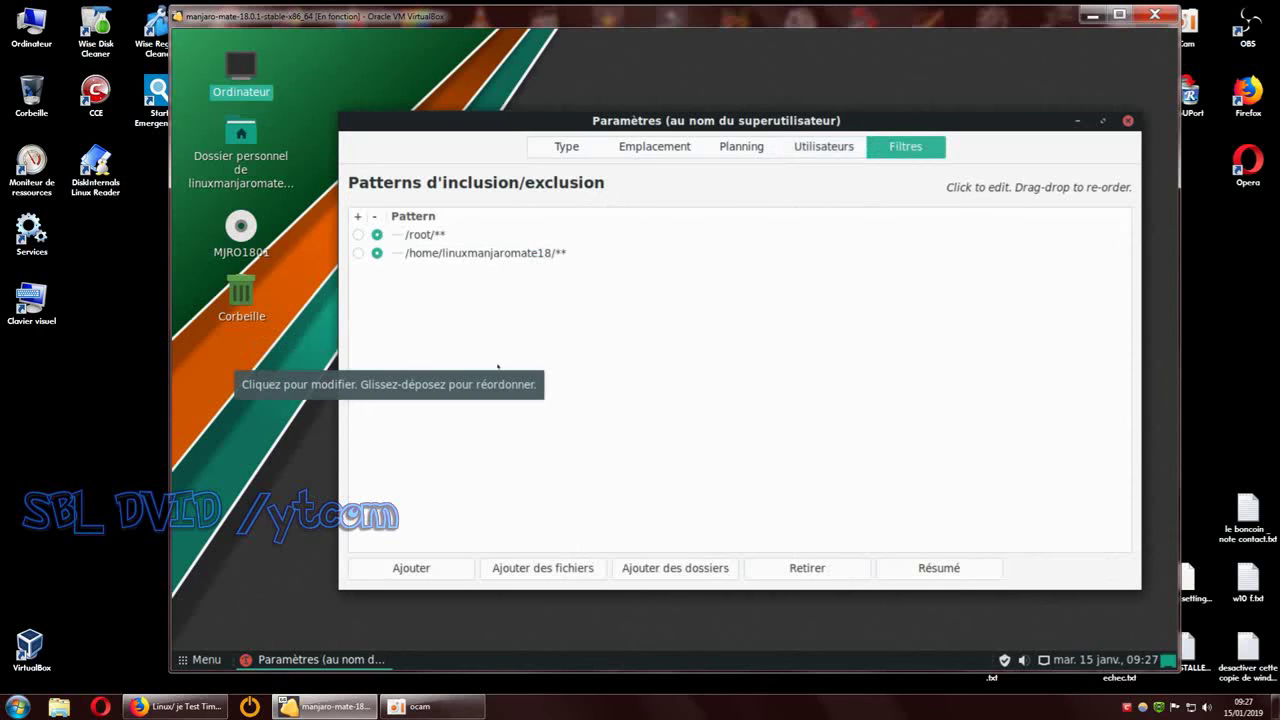
Step: Set the root and linuxmanjaromate18 home folders to the last Exclure des applications option and check the filter patterns
click(823, 146)
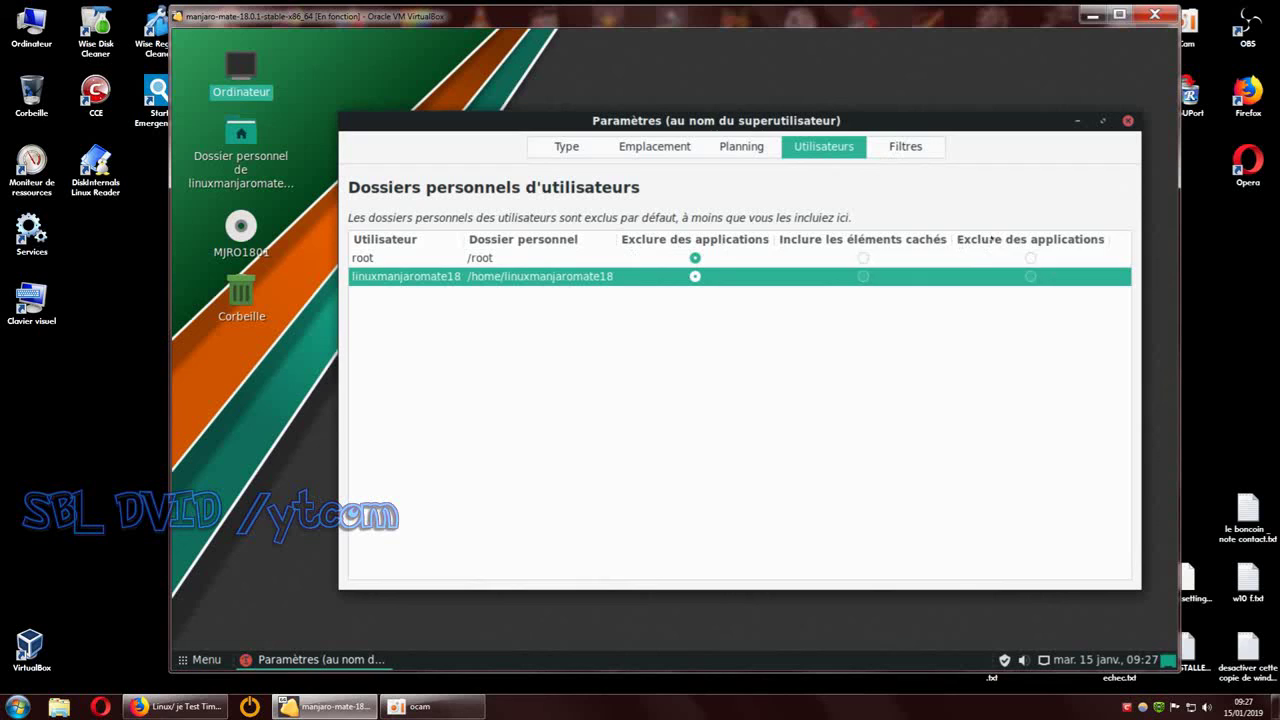
click(1030, 258)
click(1030, 276)
click(912, 148)
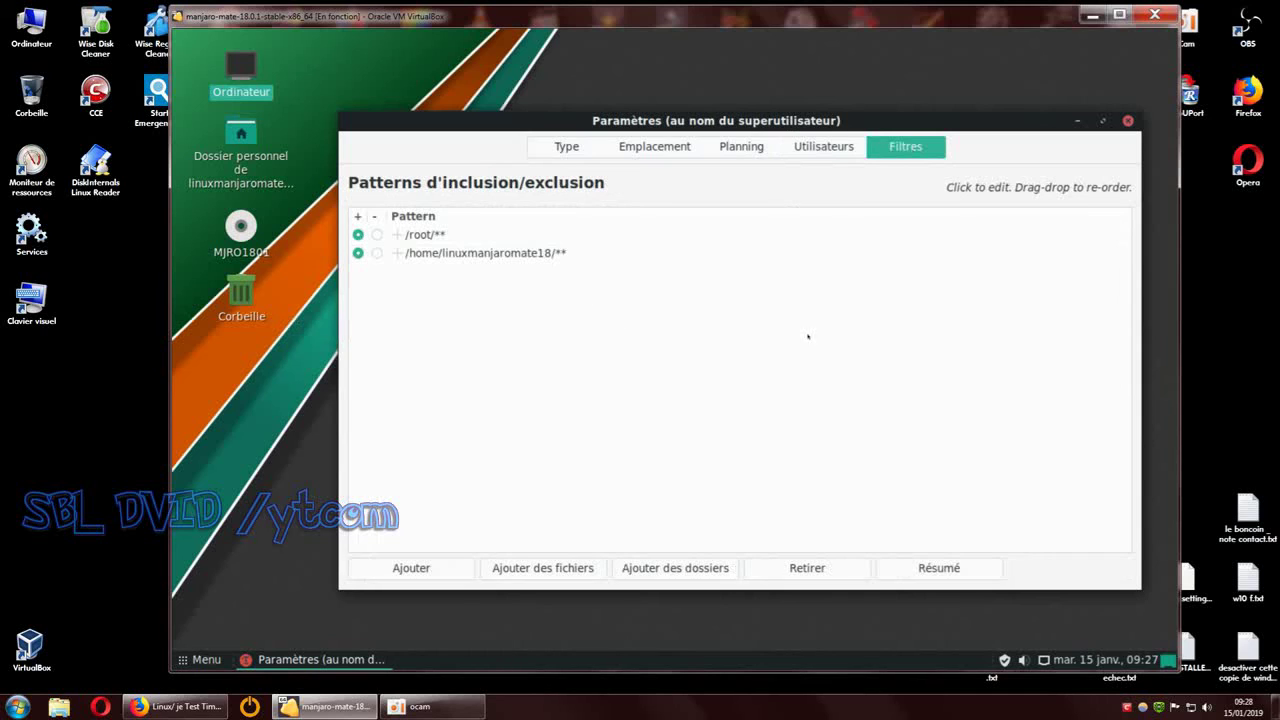
Step: Alternate between the users' home folder options and the filters to review how the two settings correspond
click(822, 149)
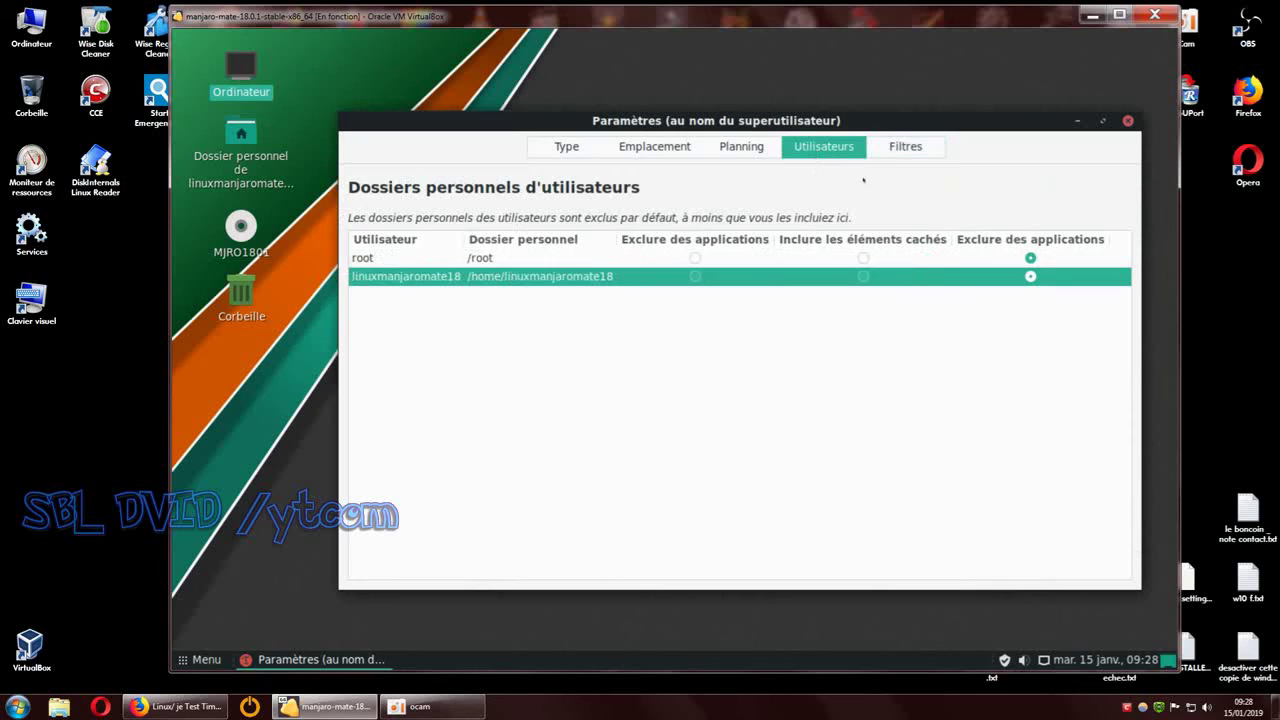
click(905, 148)
click(822, 146)
click(900, 148)
click(838, 148)
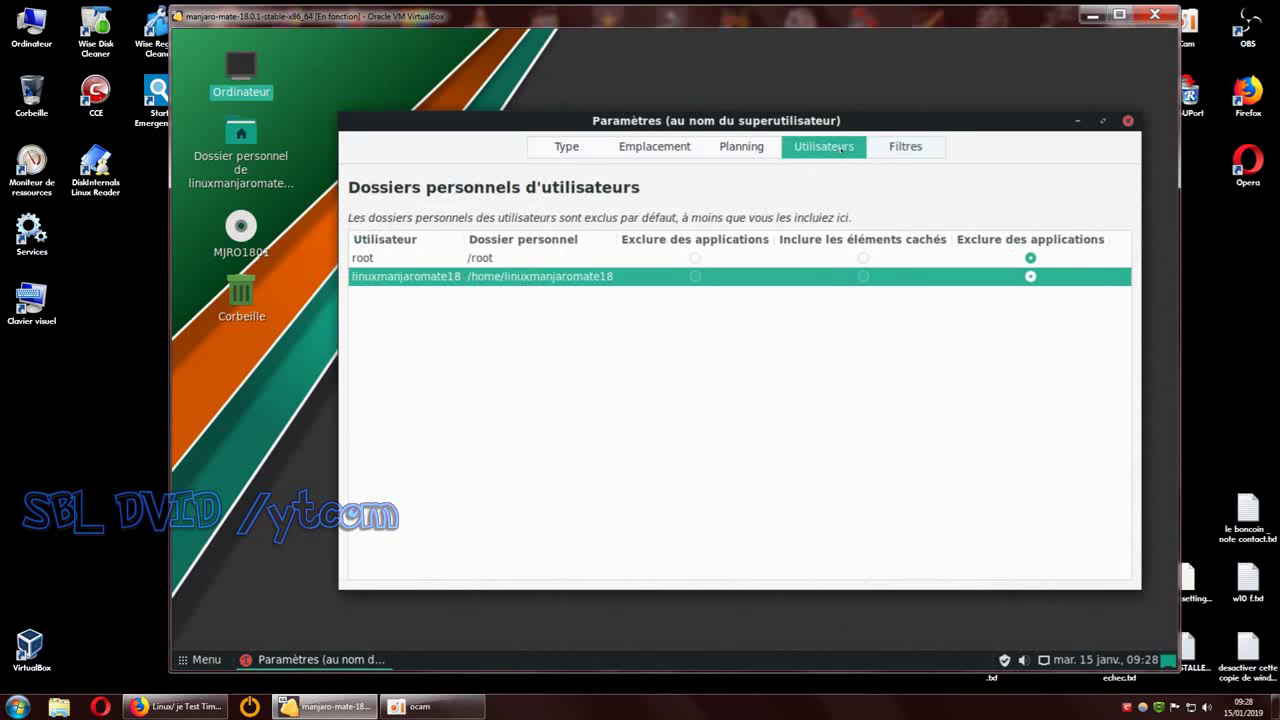
click(904, 150)
click(838, 147)
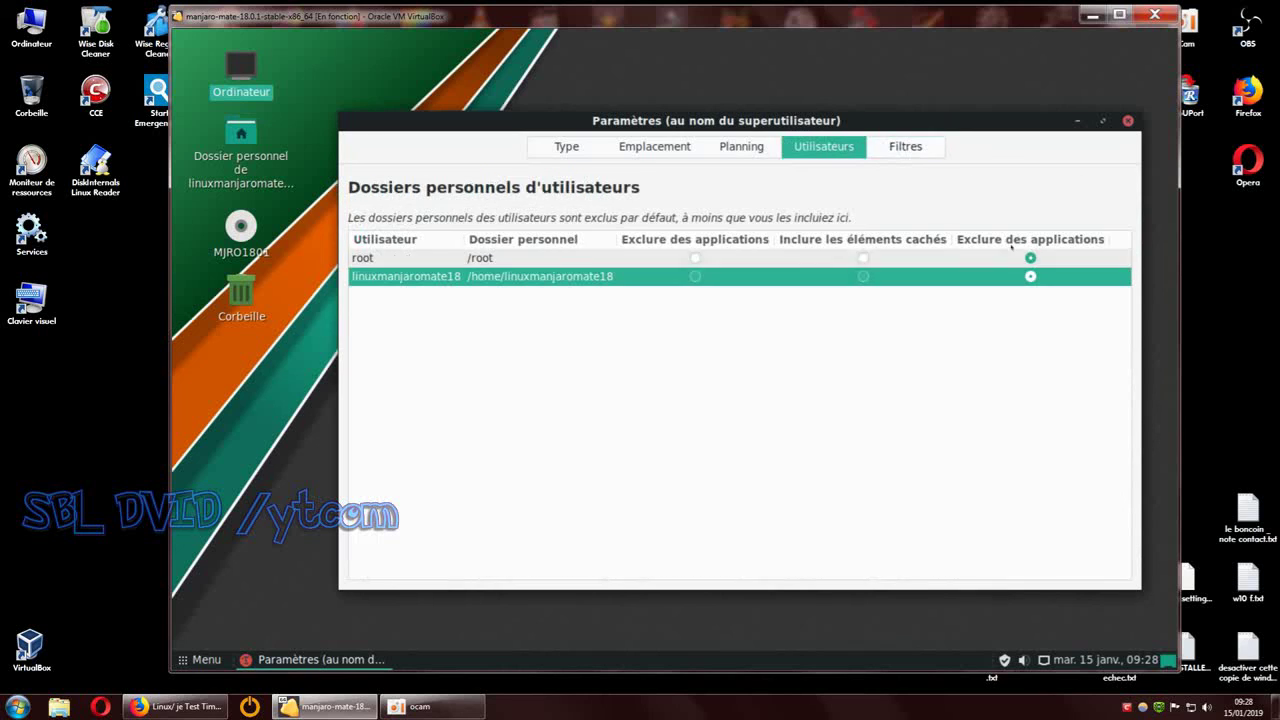
Step: Recheck the root and linuxmanjaromate18 home folder settings against their filter patterns, and close the settings and Timeshift
click(908, 147)
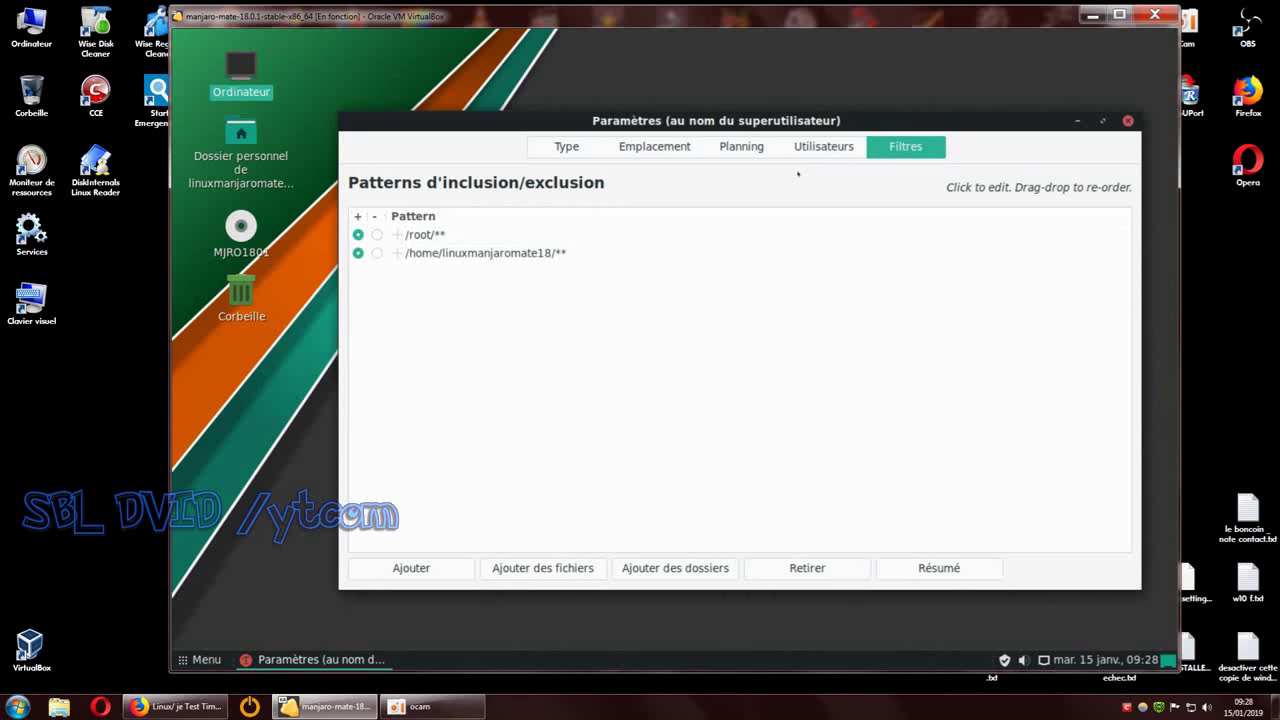
click(820, 147)
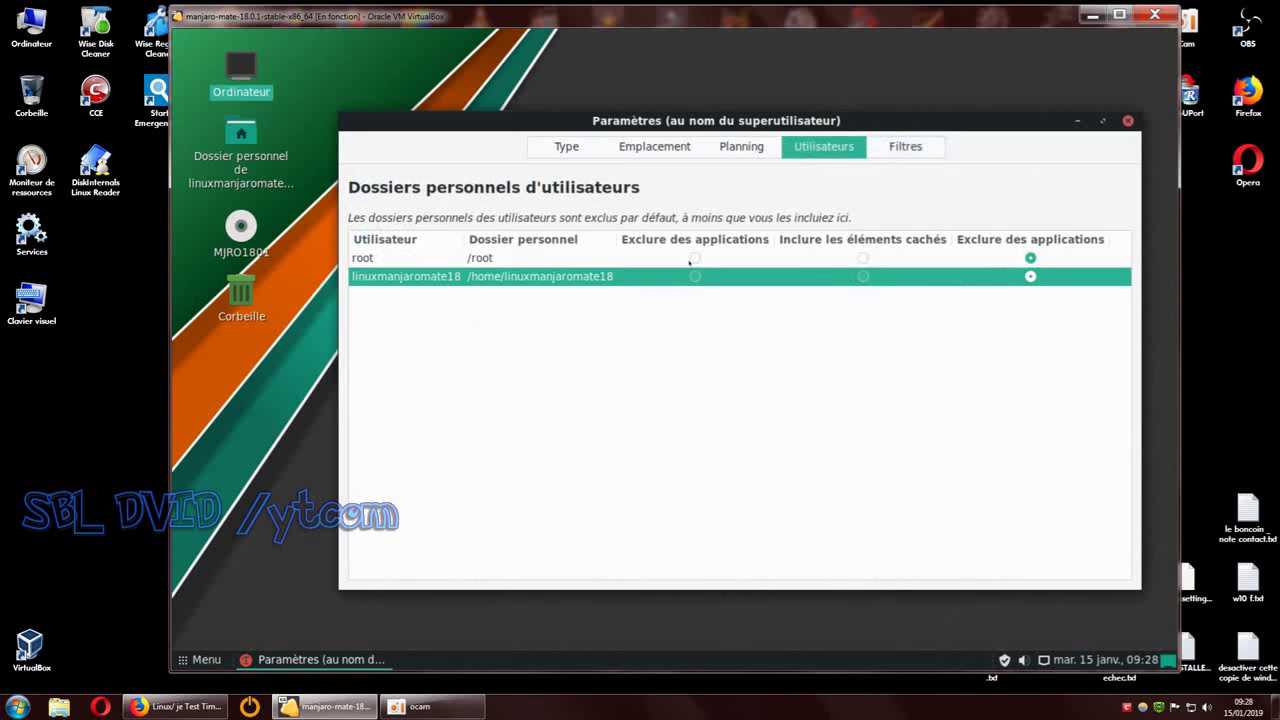
click(905, 147)
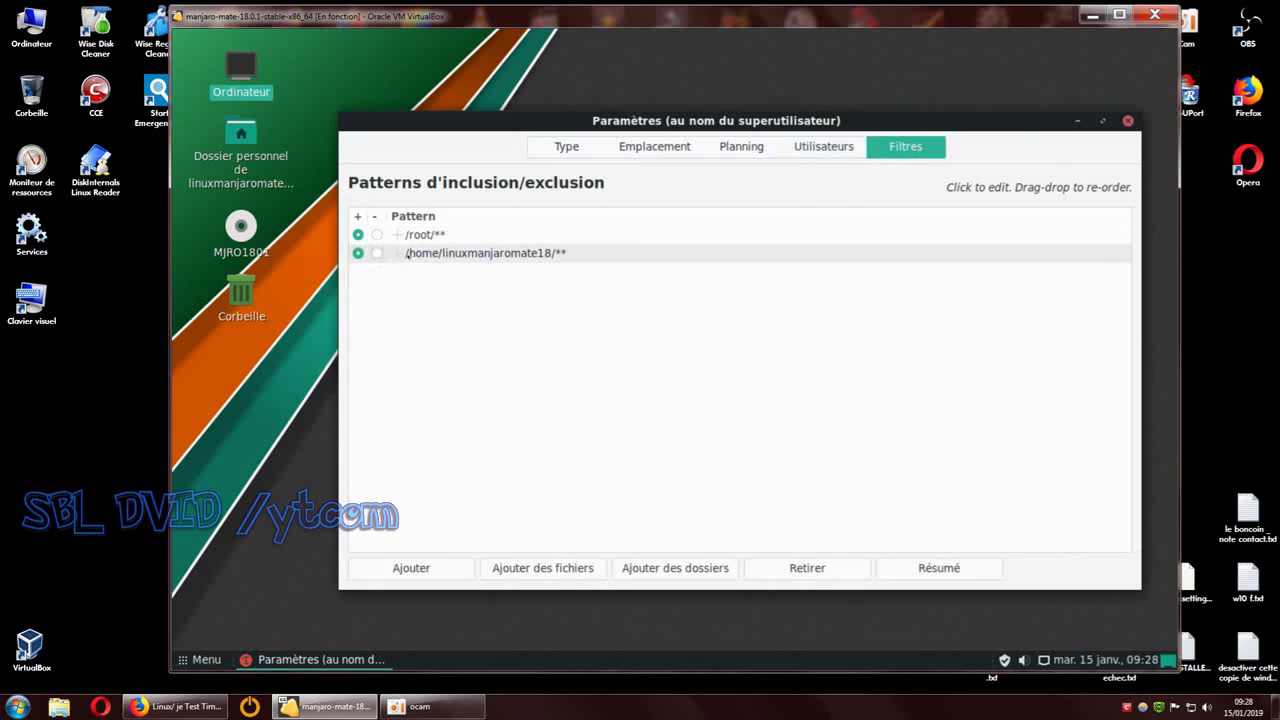
click(821, 148)
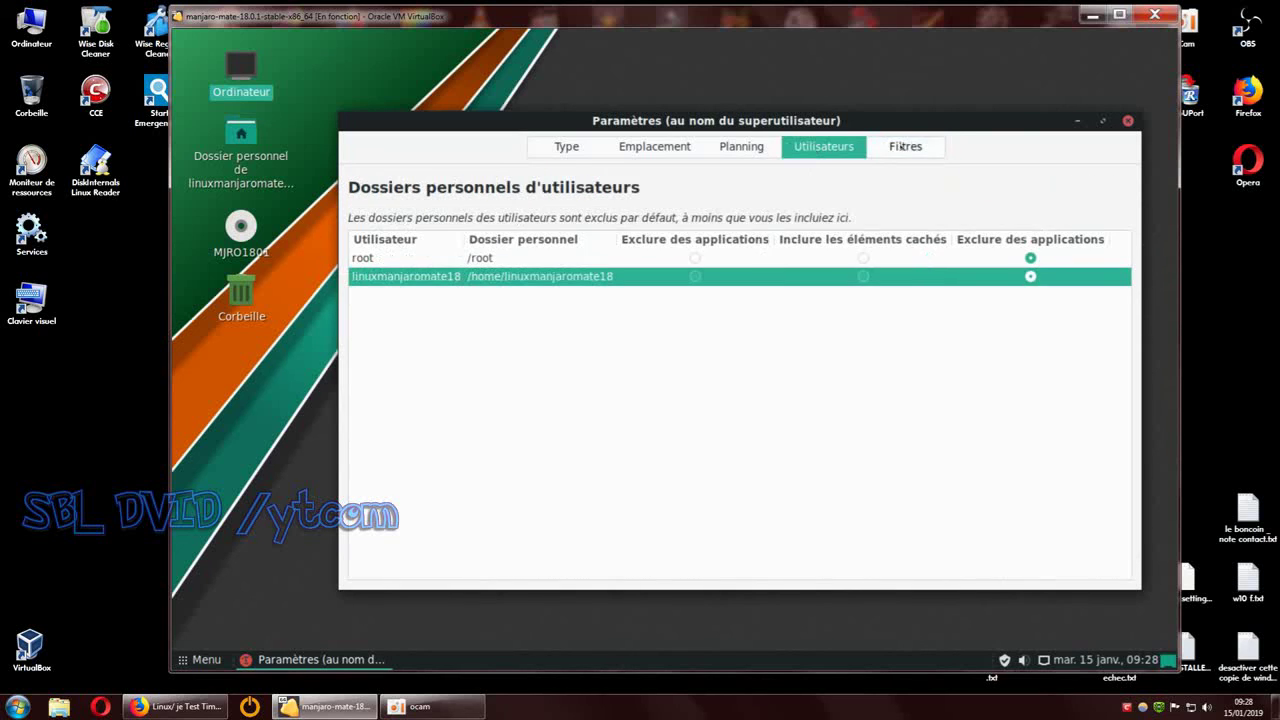
click(907, 150)
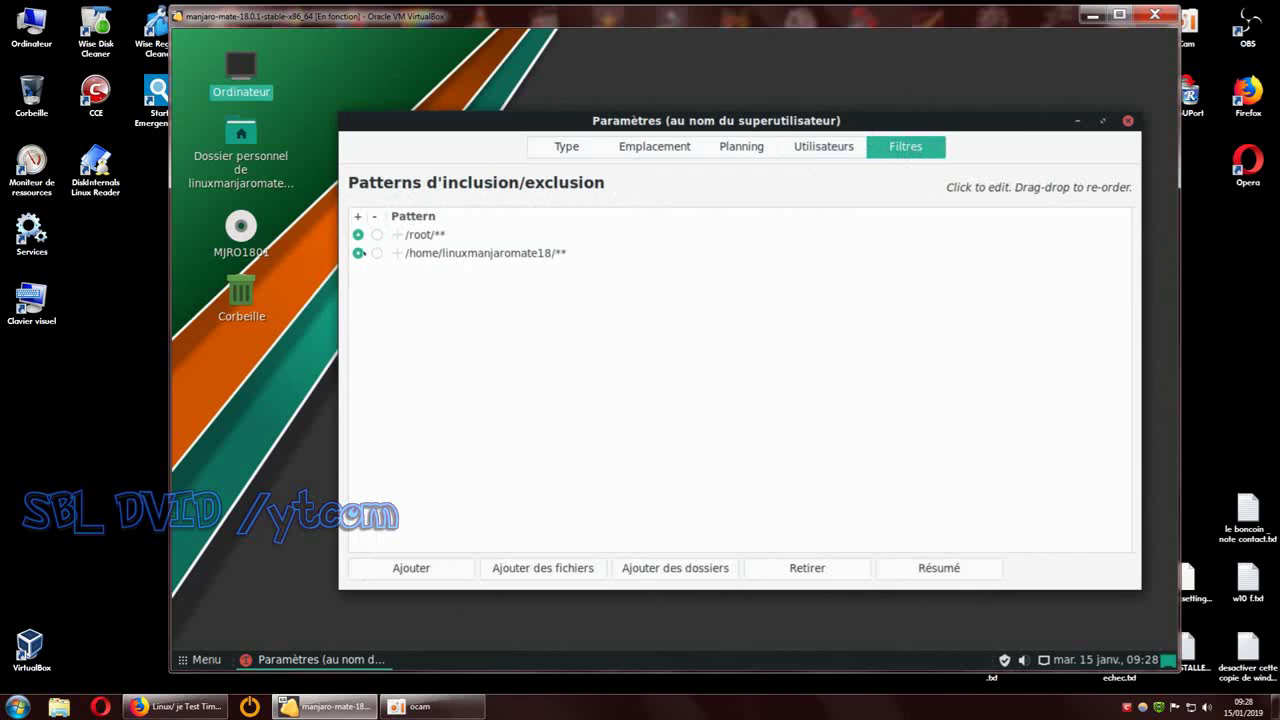
click(821, 148)
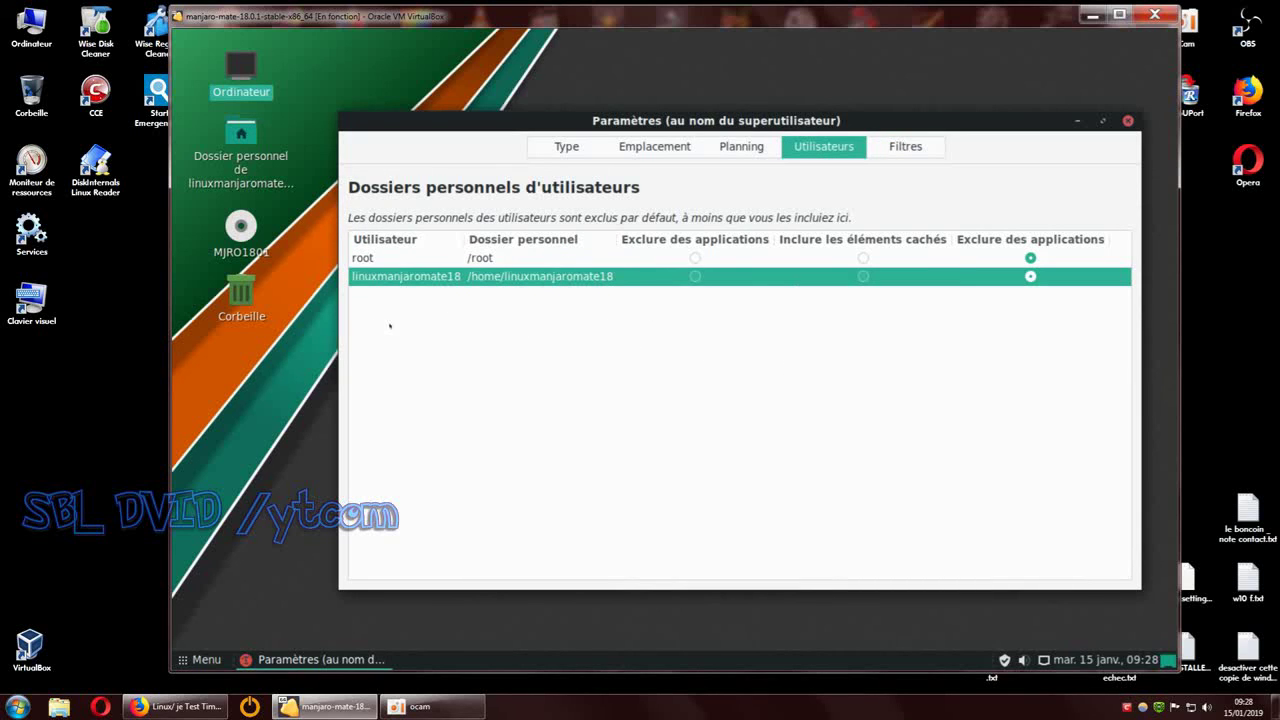
click(905, 146)
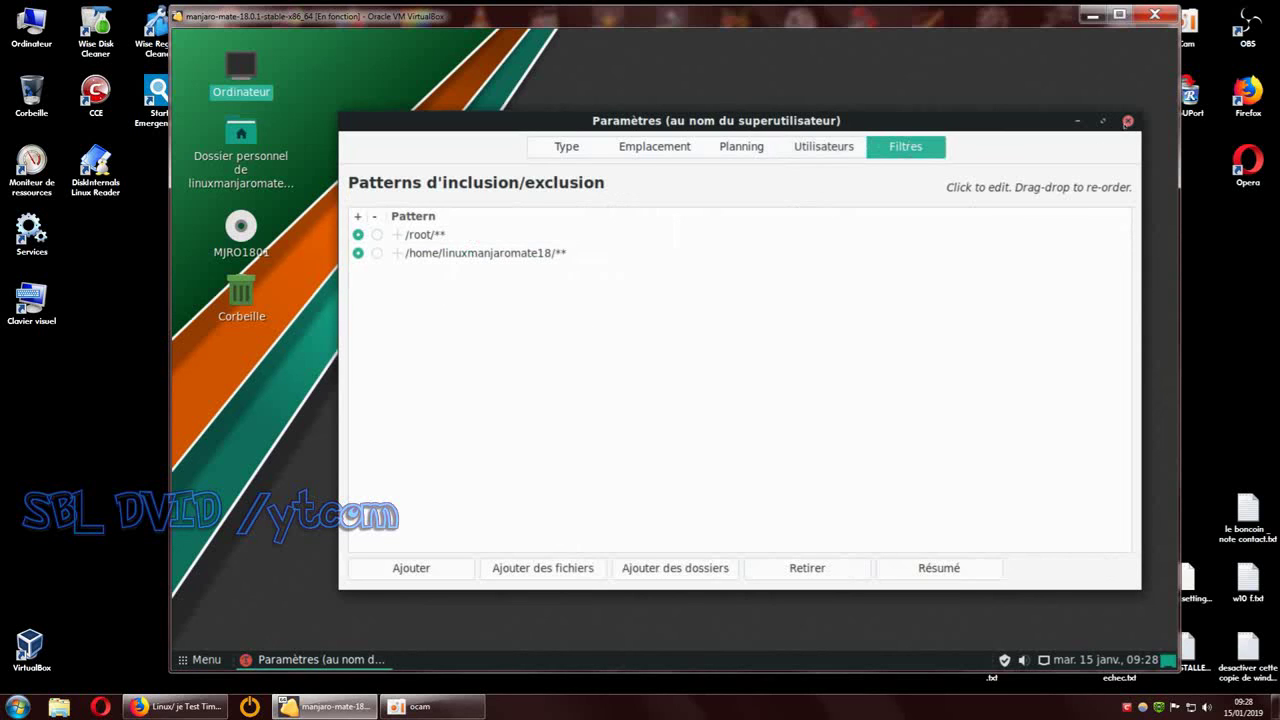
click(1127, 121)
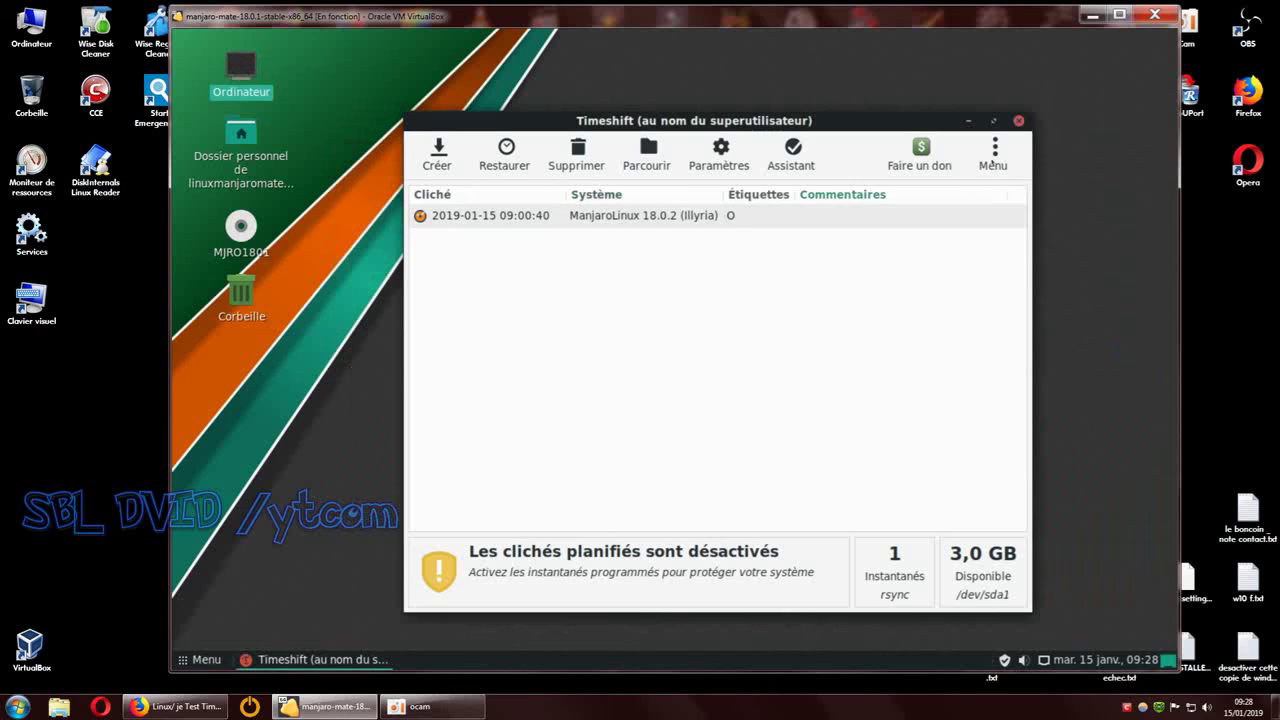
click(1017, 121)
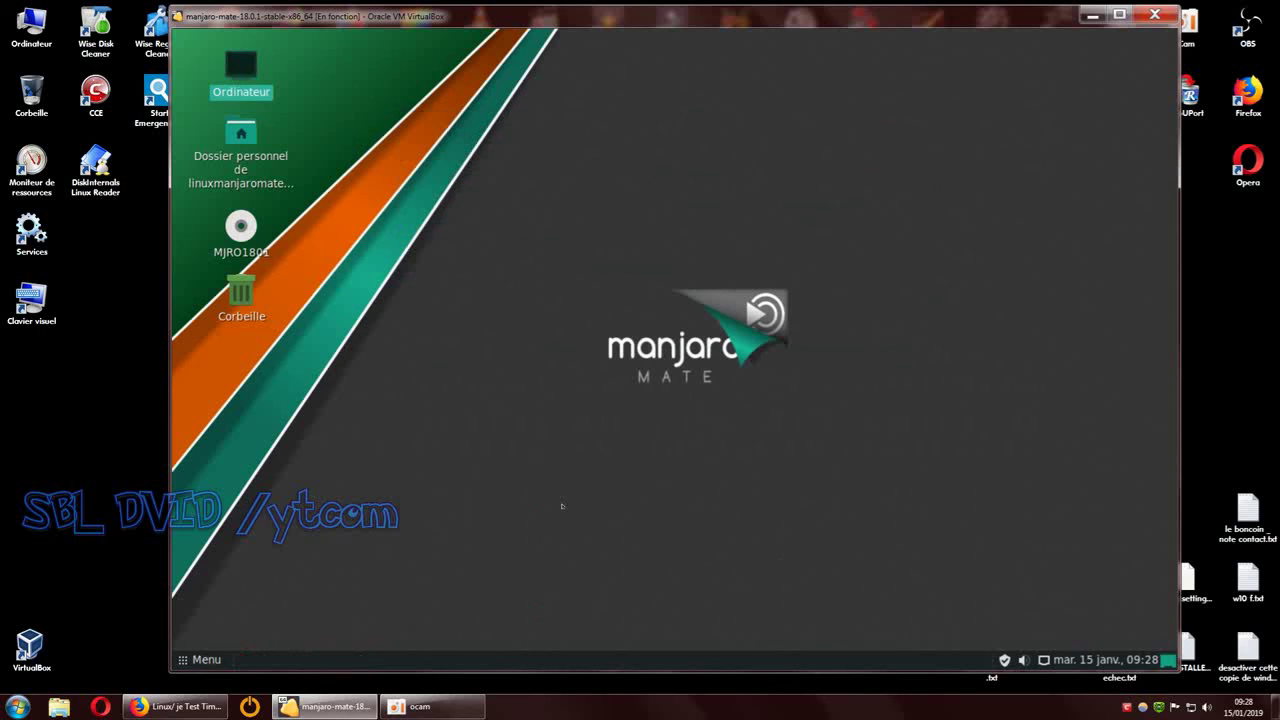
click(557, 449)
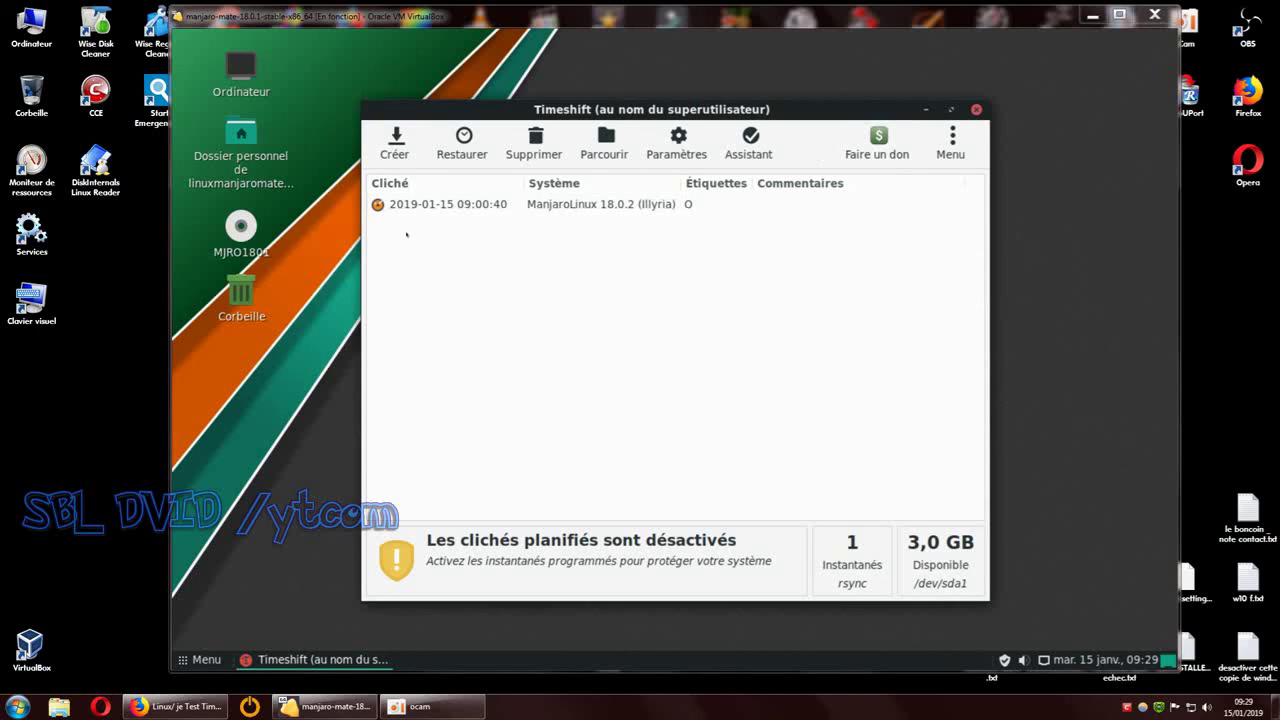
click(448, 205)
click(536, 148)
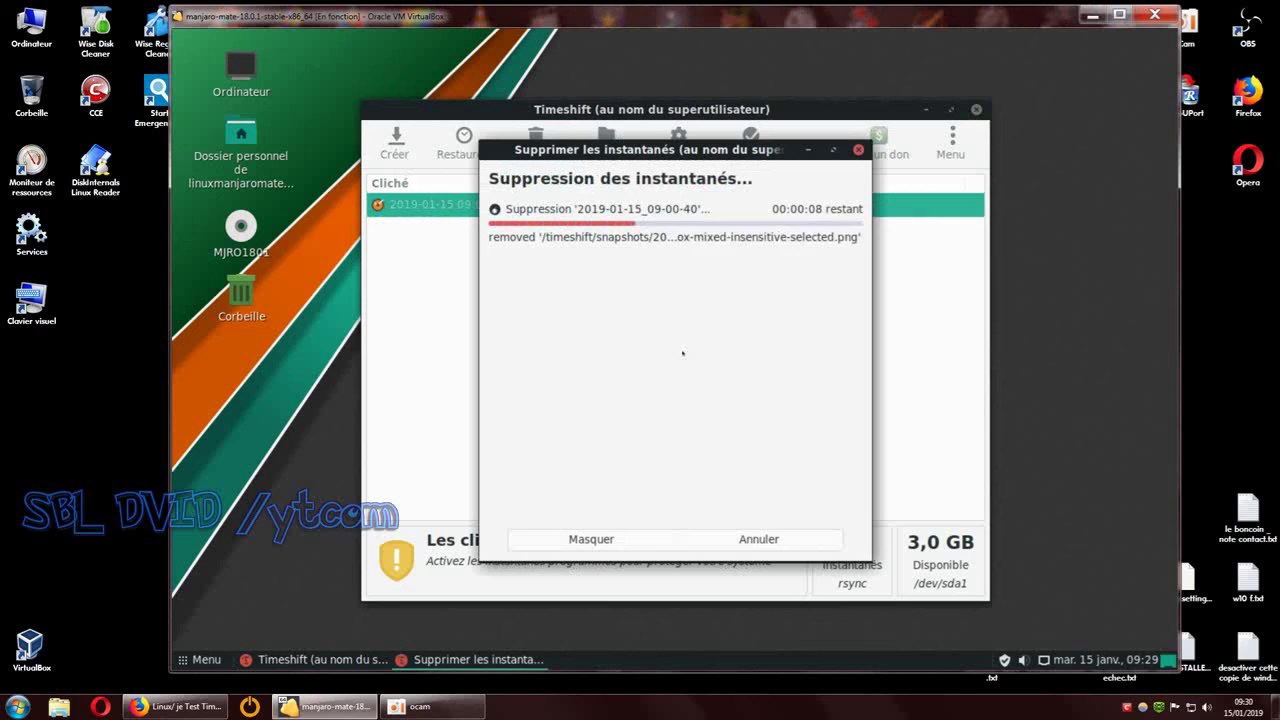
drag(777, 152, 785, 334)
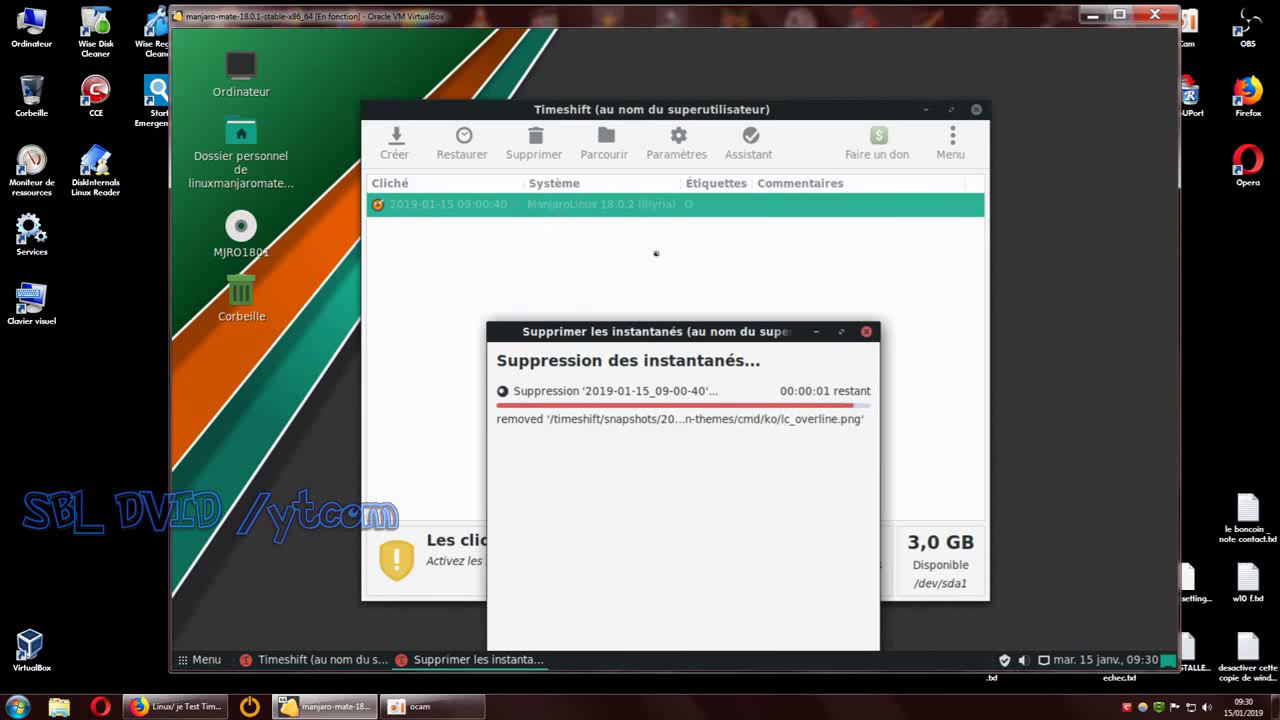
key(Escape)
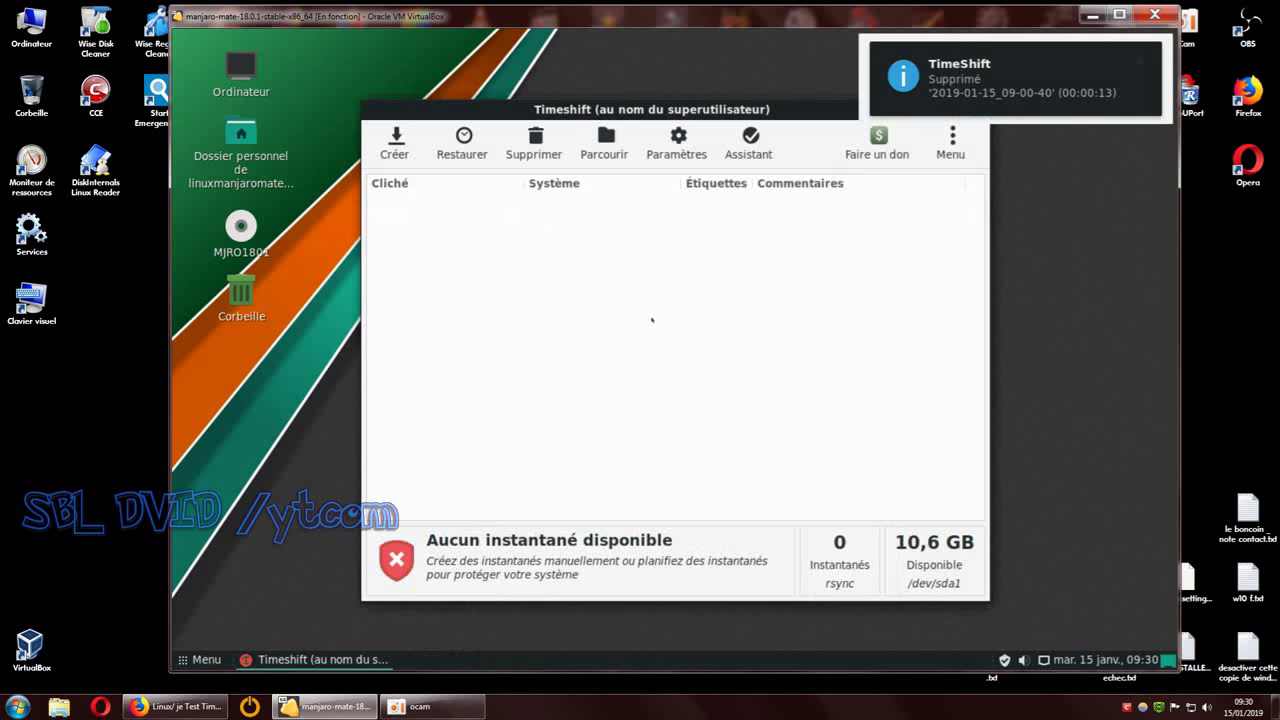
Step: Browse the Timeshift snapshots folder to check its contents, and close both the folder and Timeshift
drag(785, 110, 697, 100)
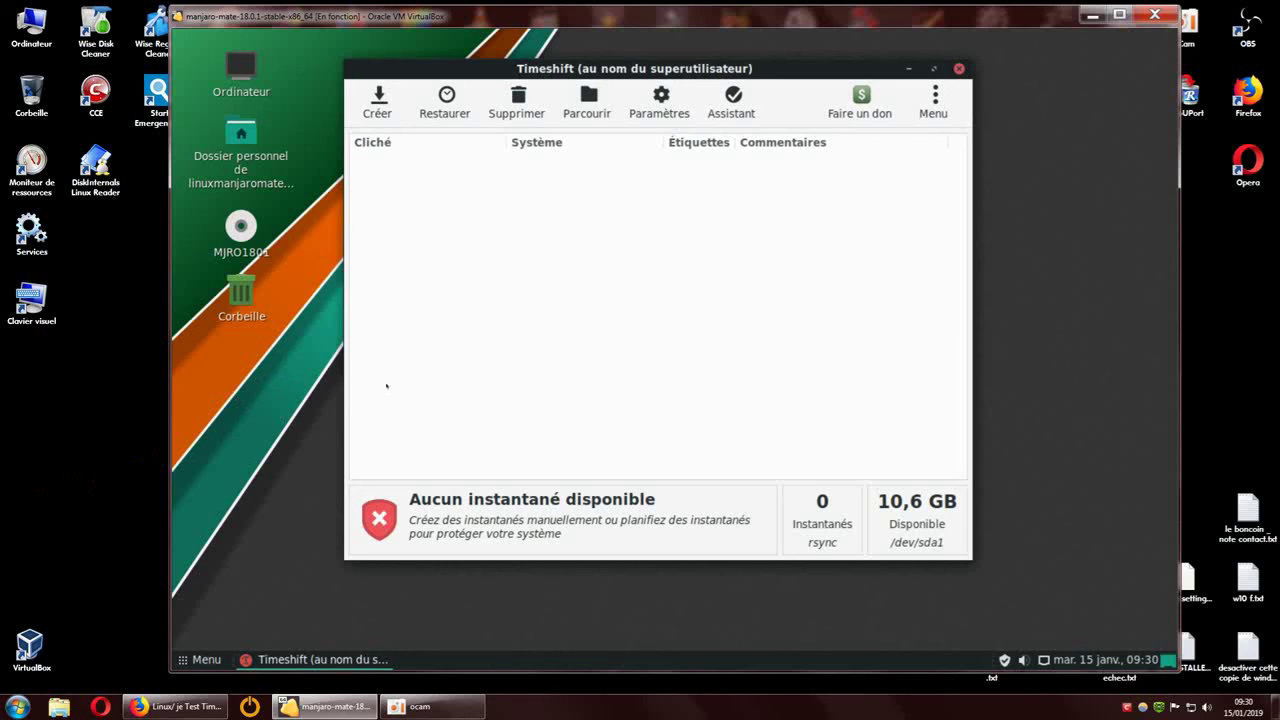
click(587, 100)
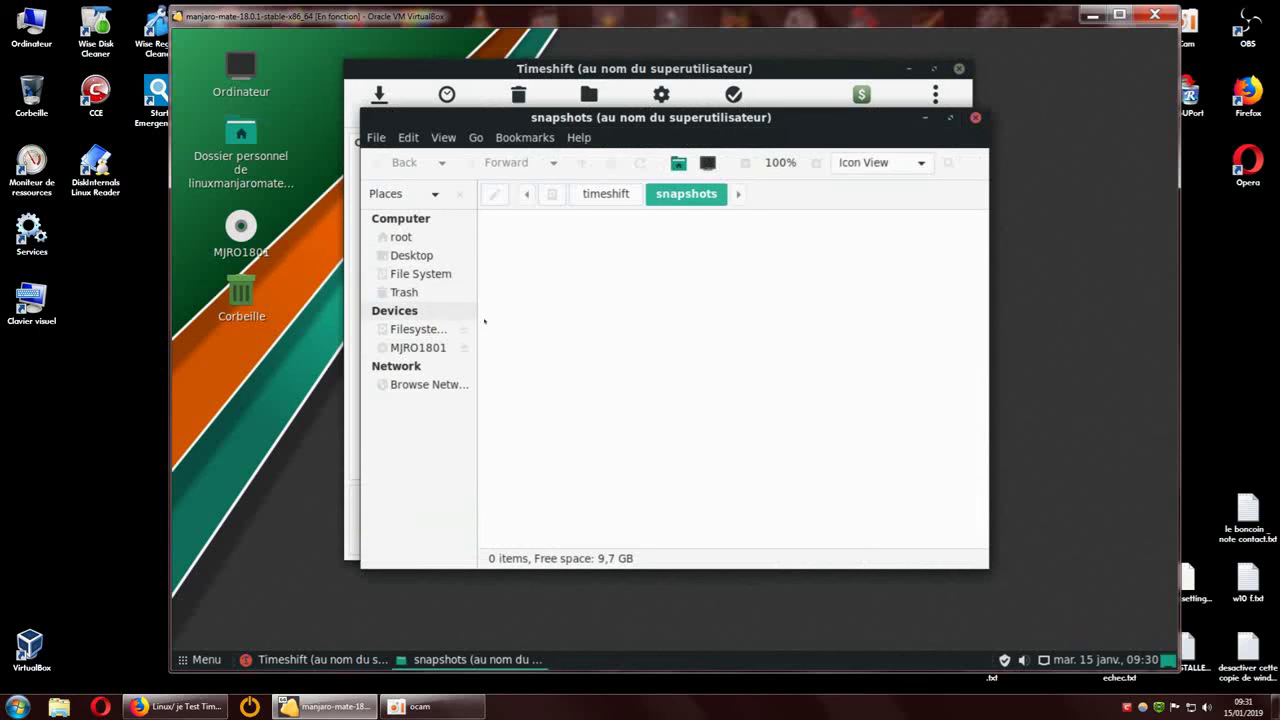
click(975, 118)
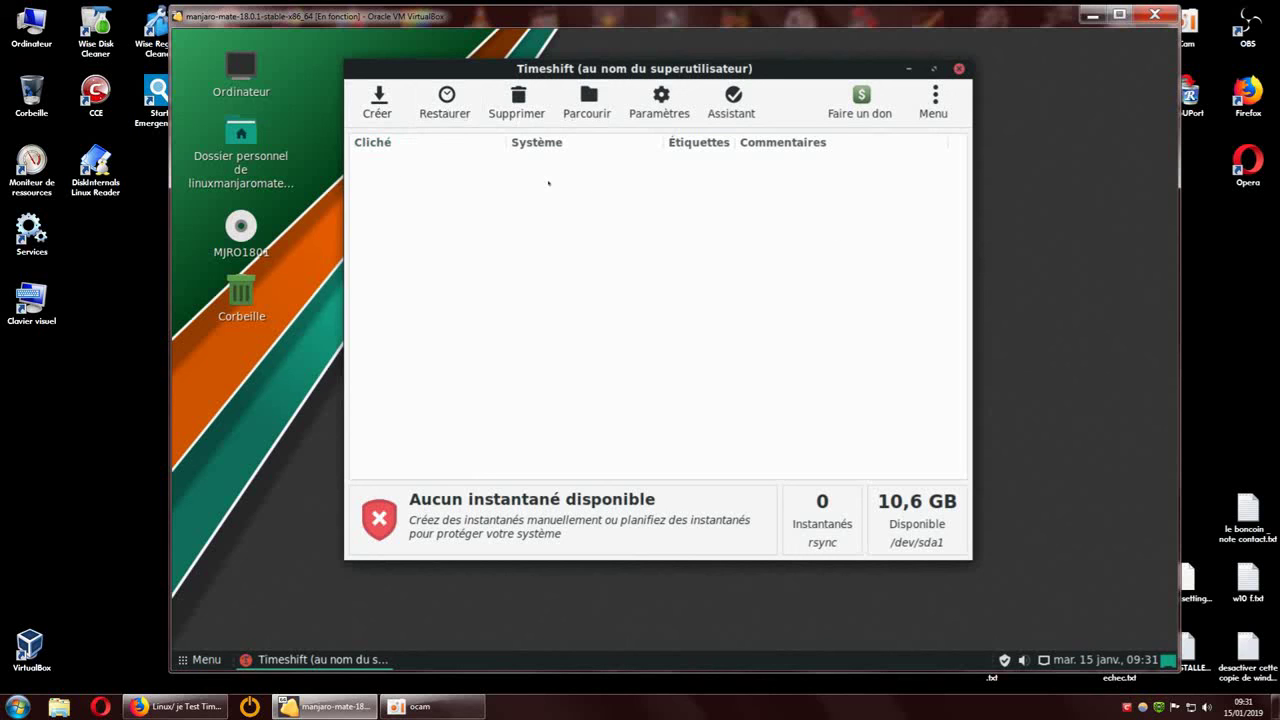
click(958, 68)
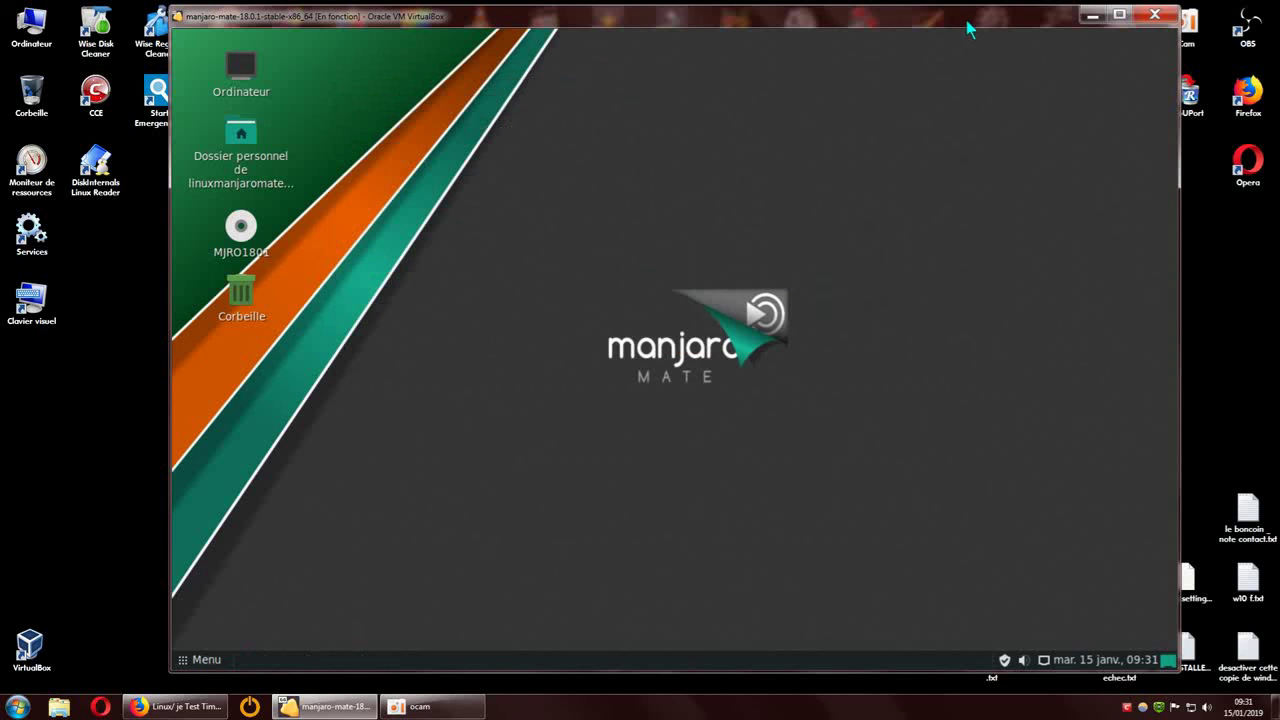
drag(960, 29, 1000, 25)
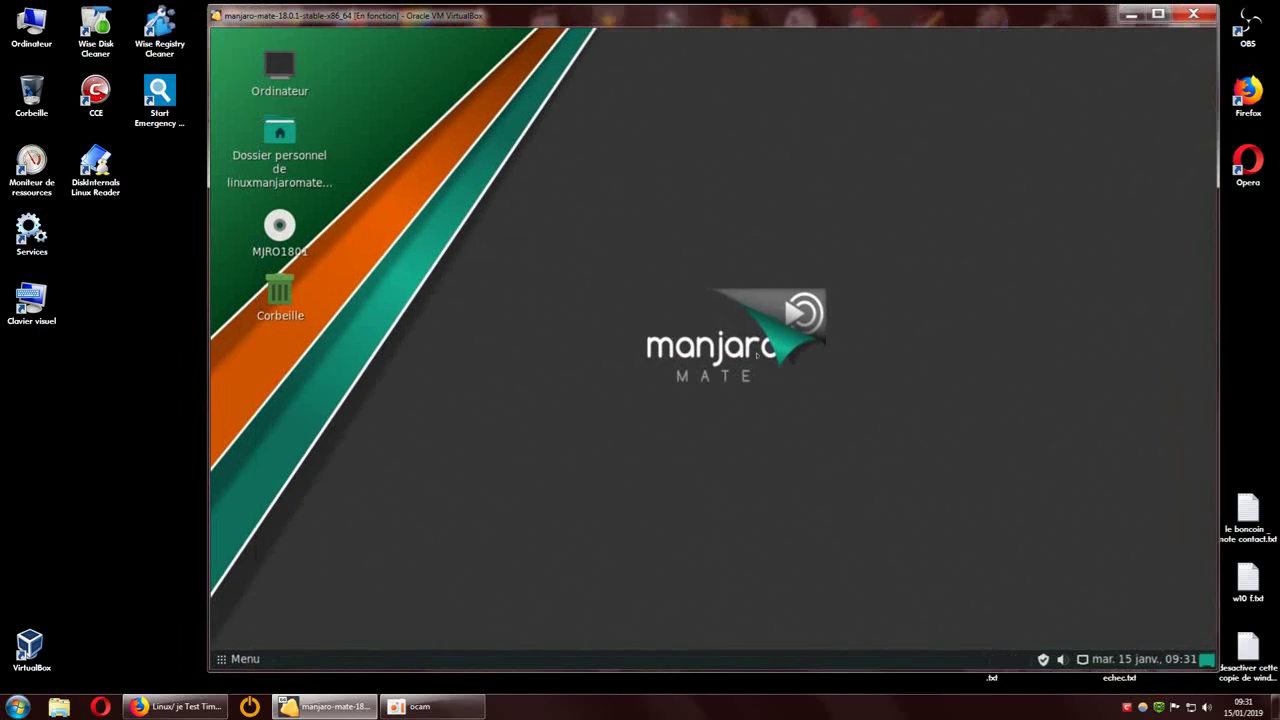